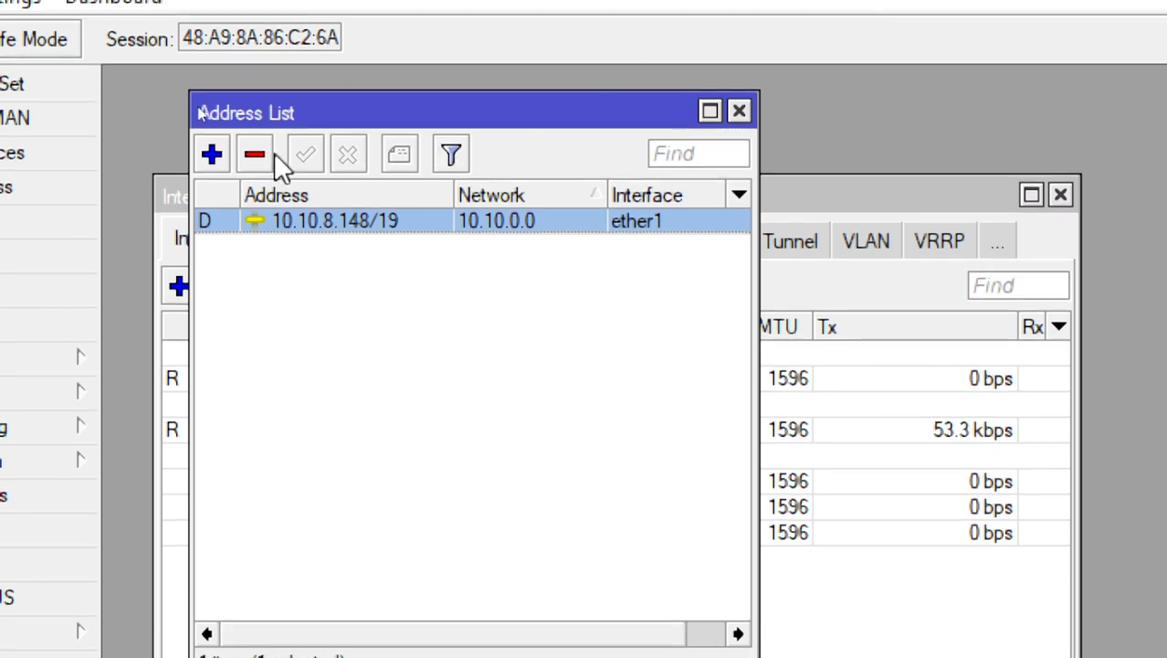
Add the IP address 192.168.10.1/24 on interface ether2 and save the entry
left_click(214, 156)
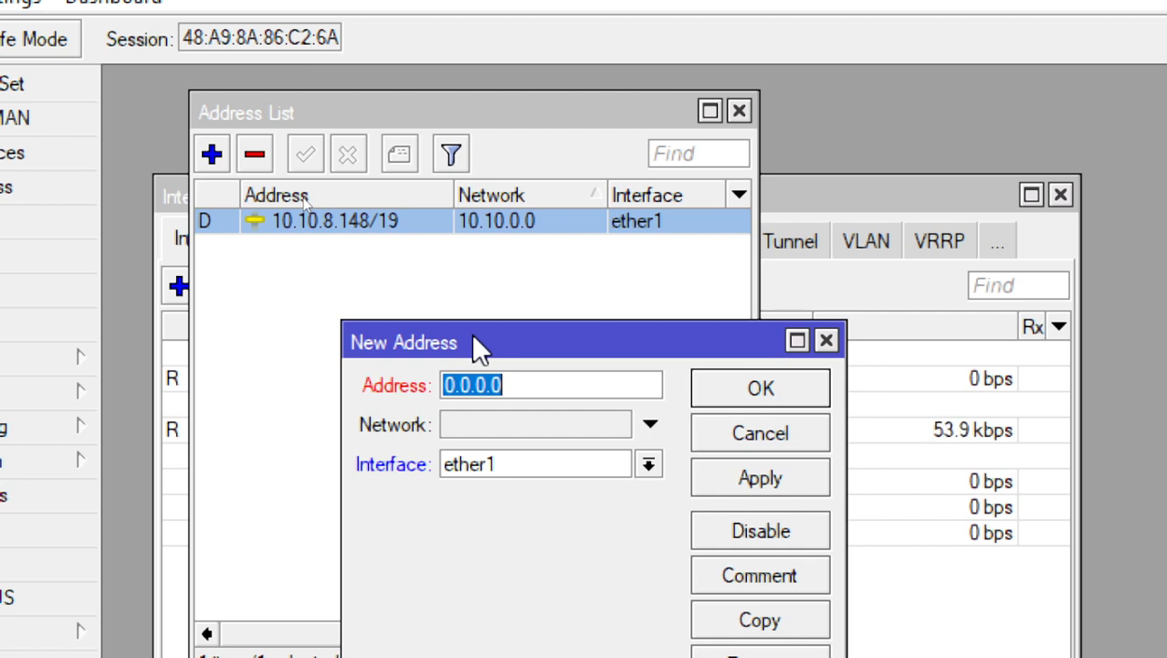
key("alt+Tab")
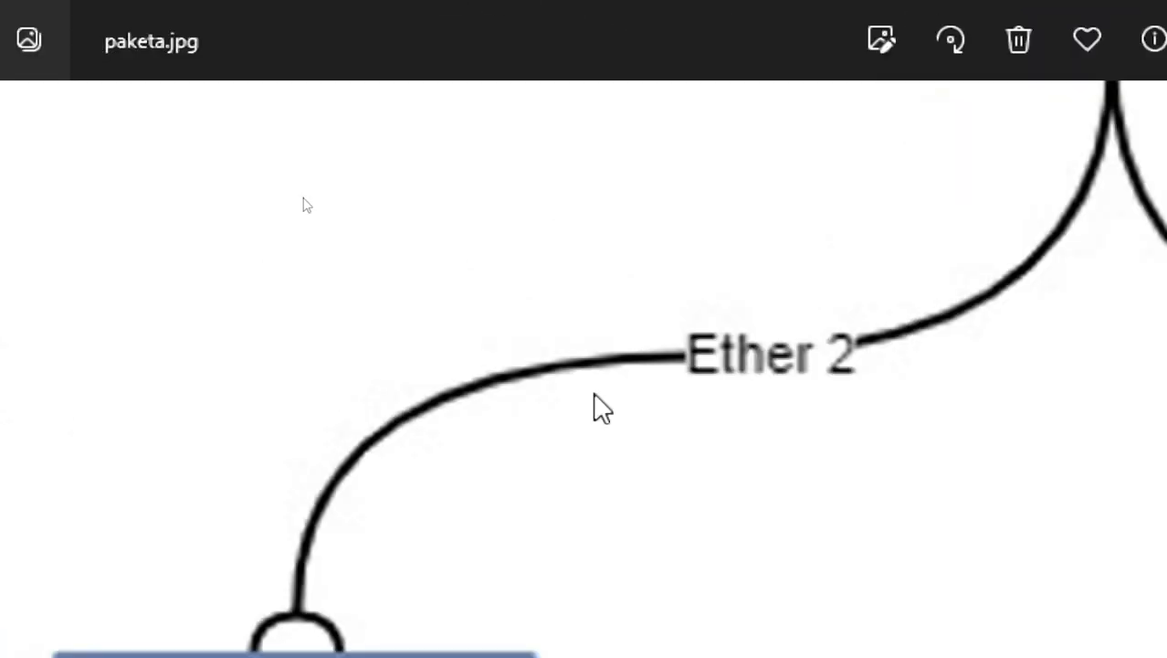
key("alt+Tab")
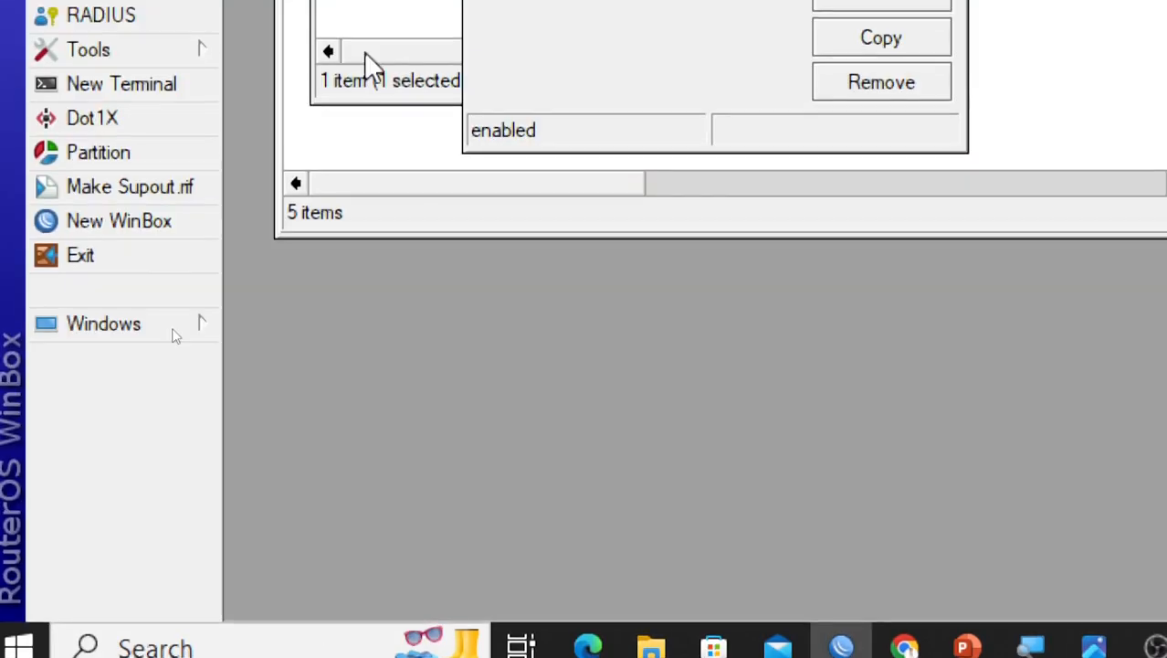
type("192.")
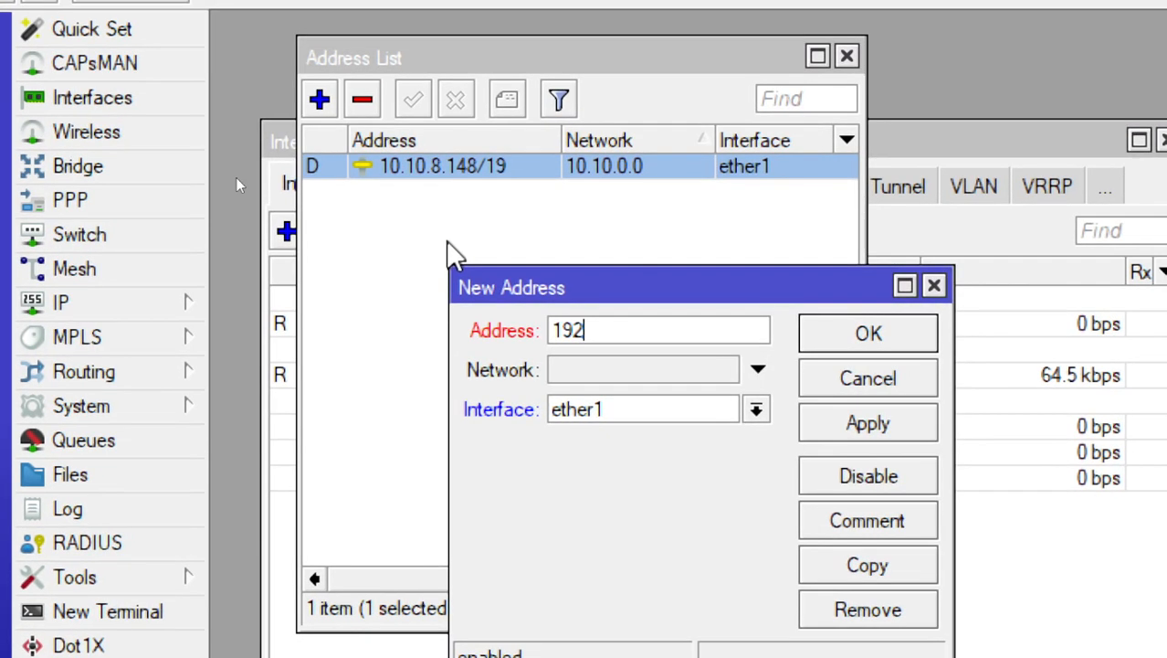
type("168.10.1")
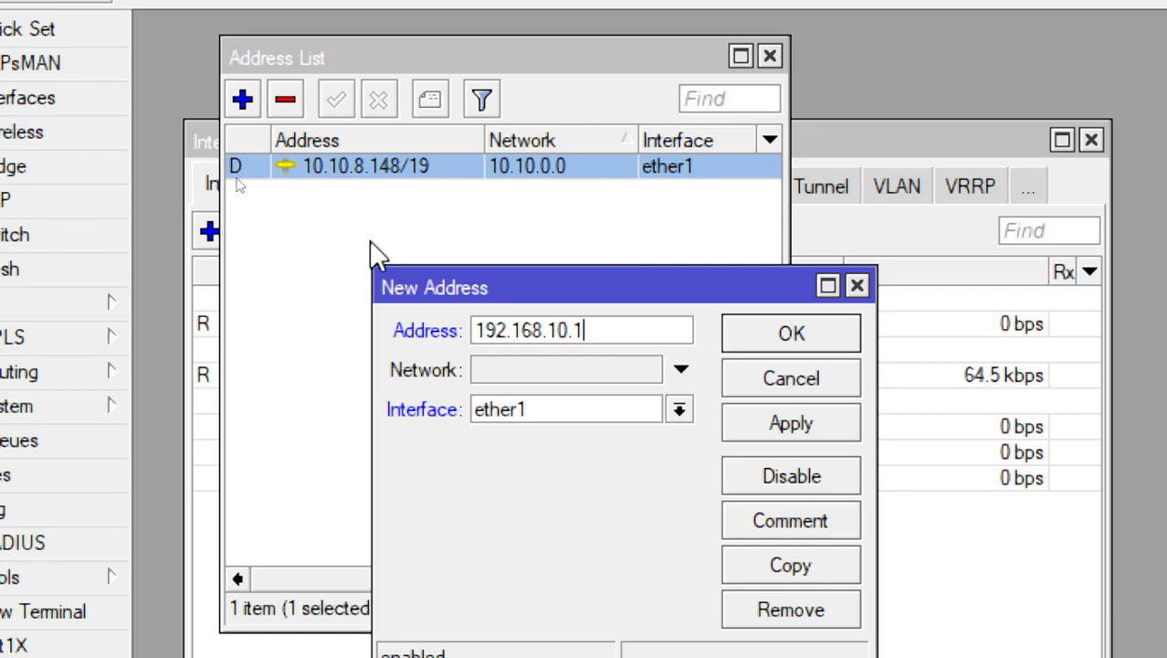
type("/24")
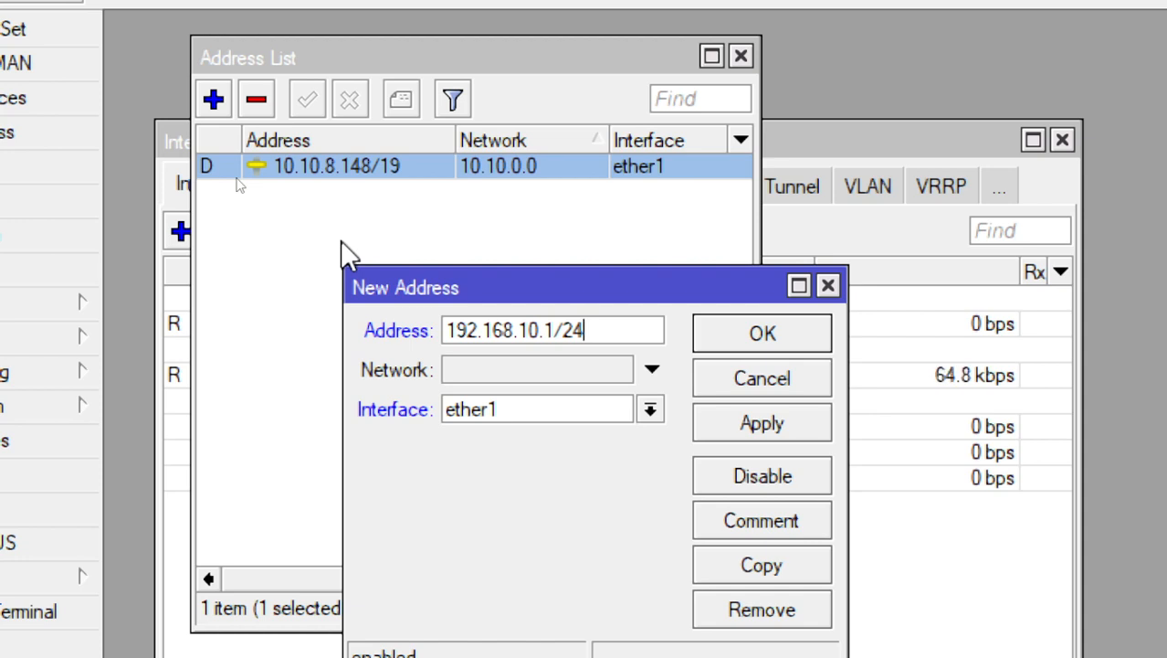
left_click(652, 411)
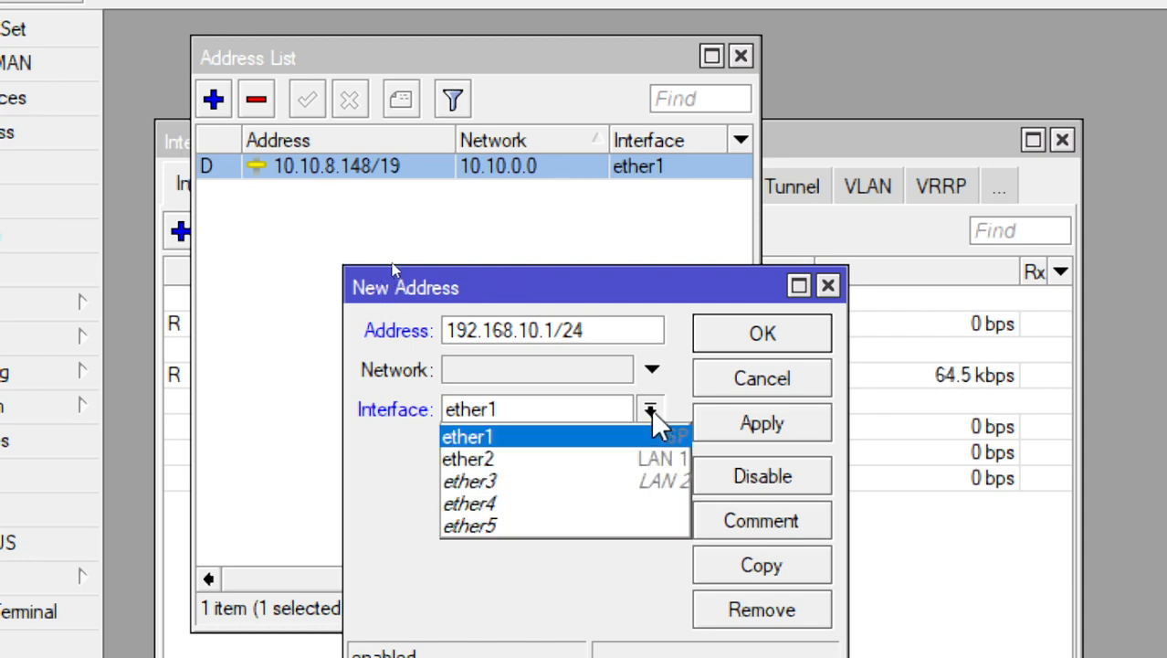
left_click(602, 460)
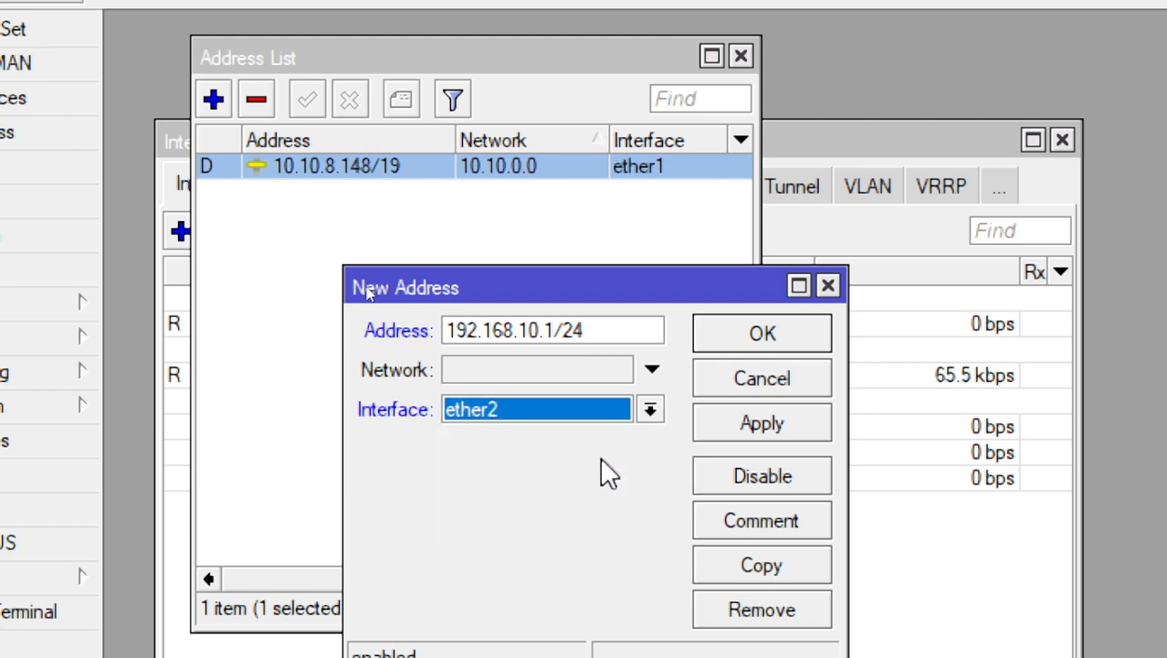
left_click(749, 425)
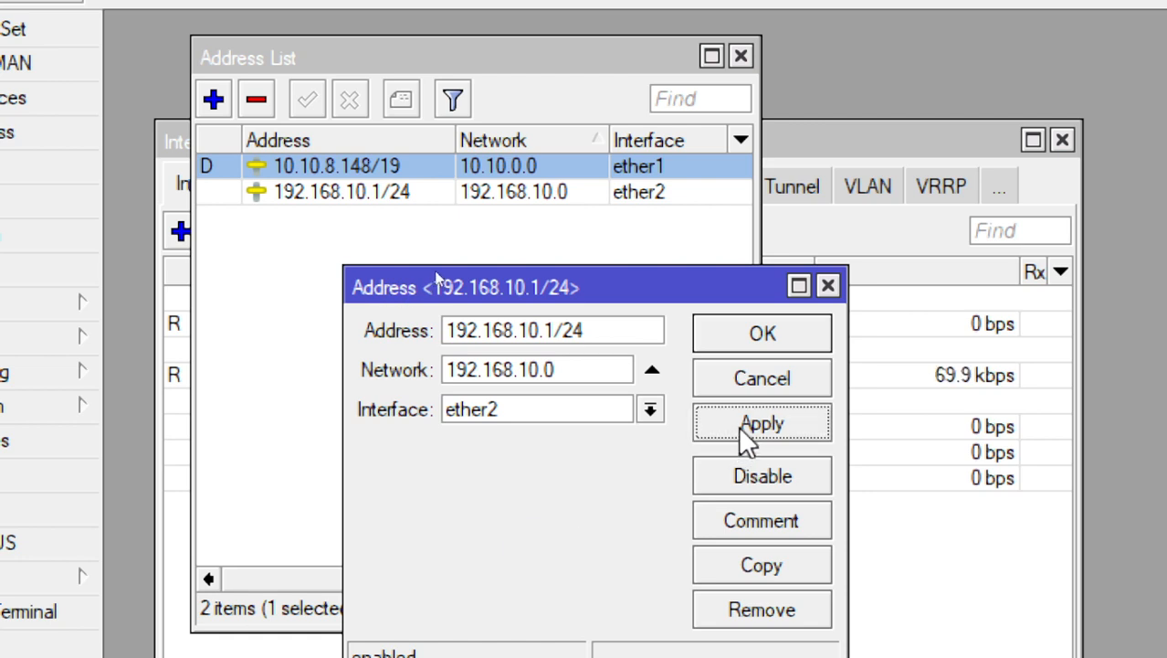
left_click(770, 334)
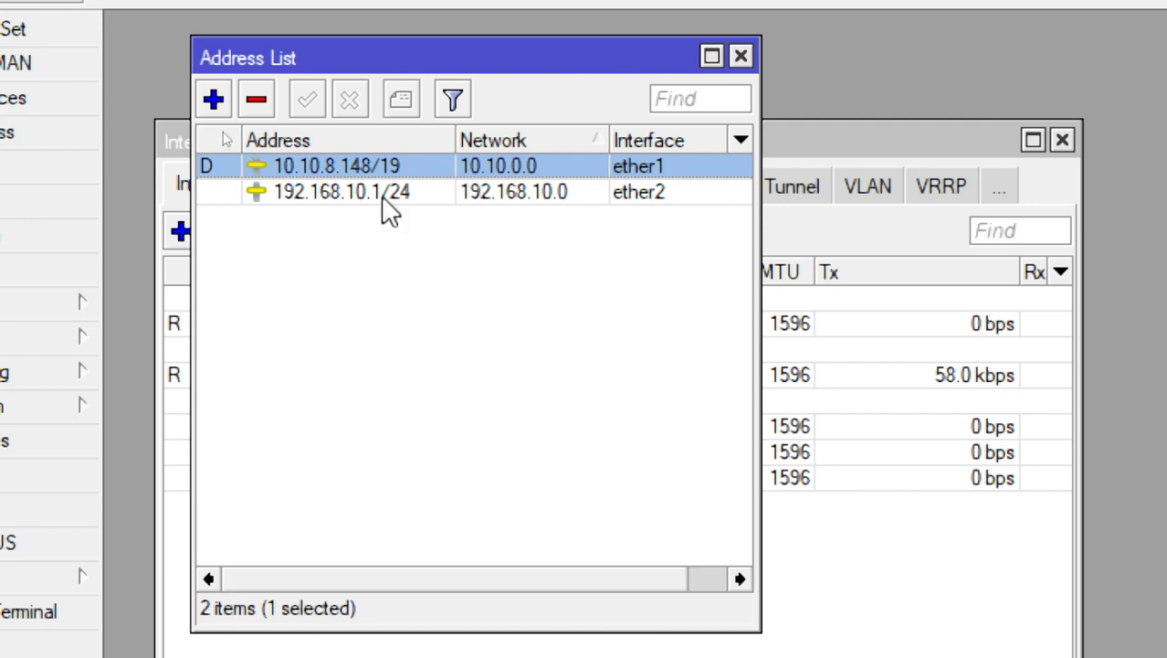
Start another address entry and enter 192.168.20.1/24 as its address
left_click(216, 100)
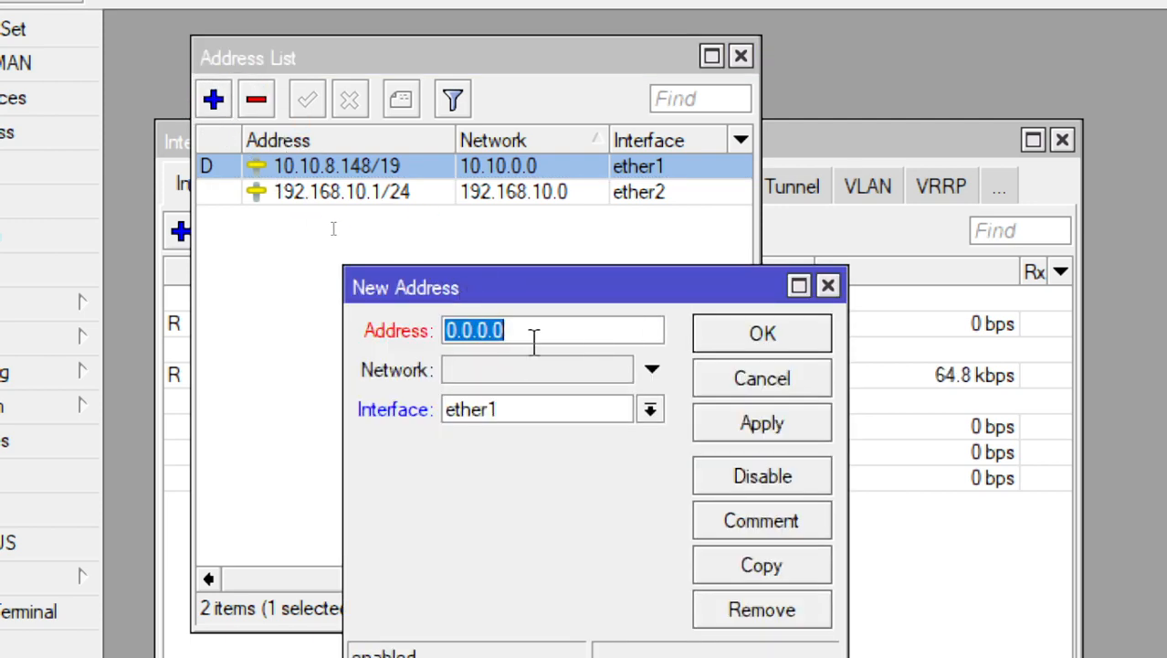
type("192")
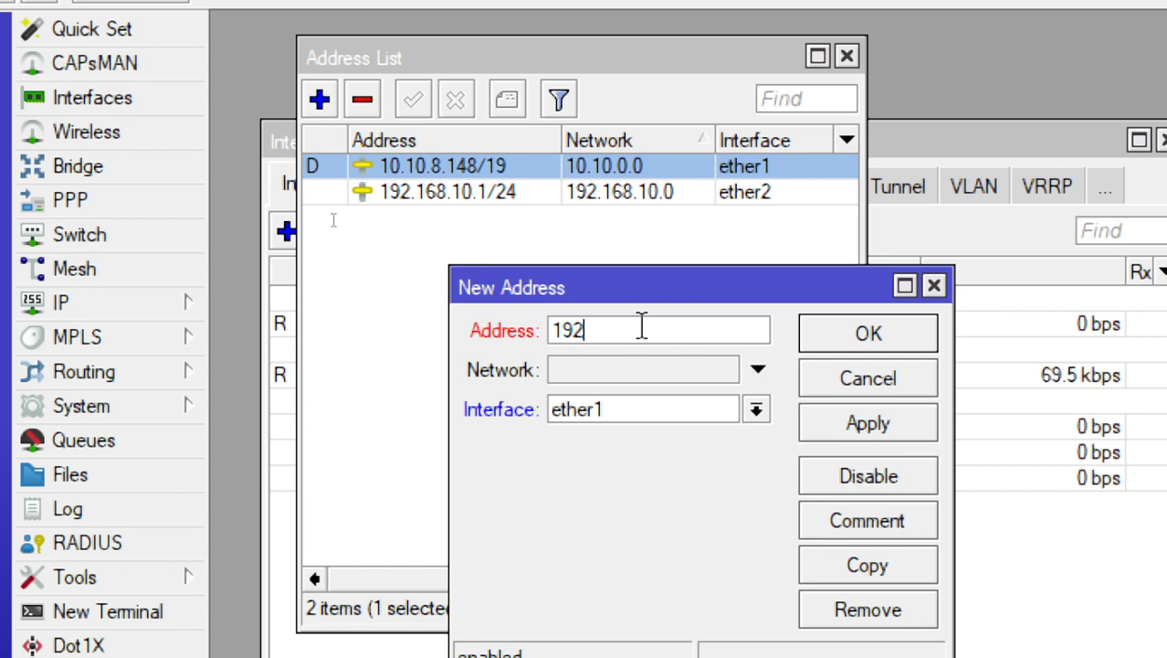
type(".")
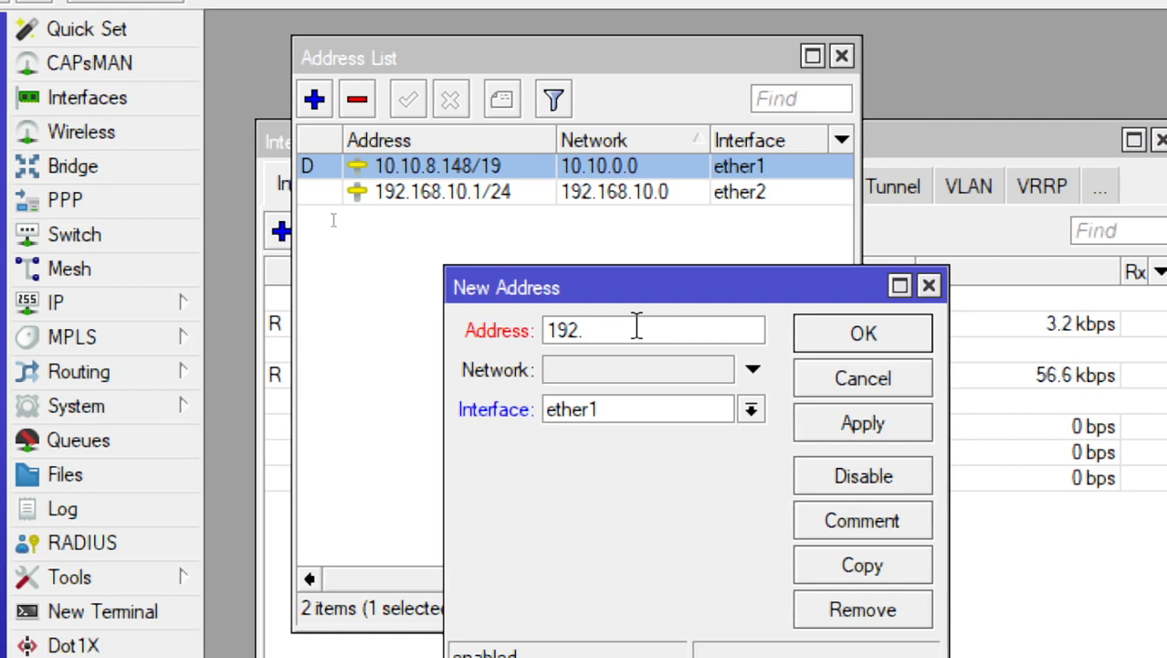
type("168.10")
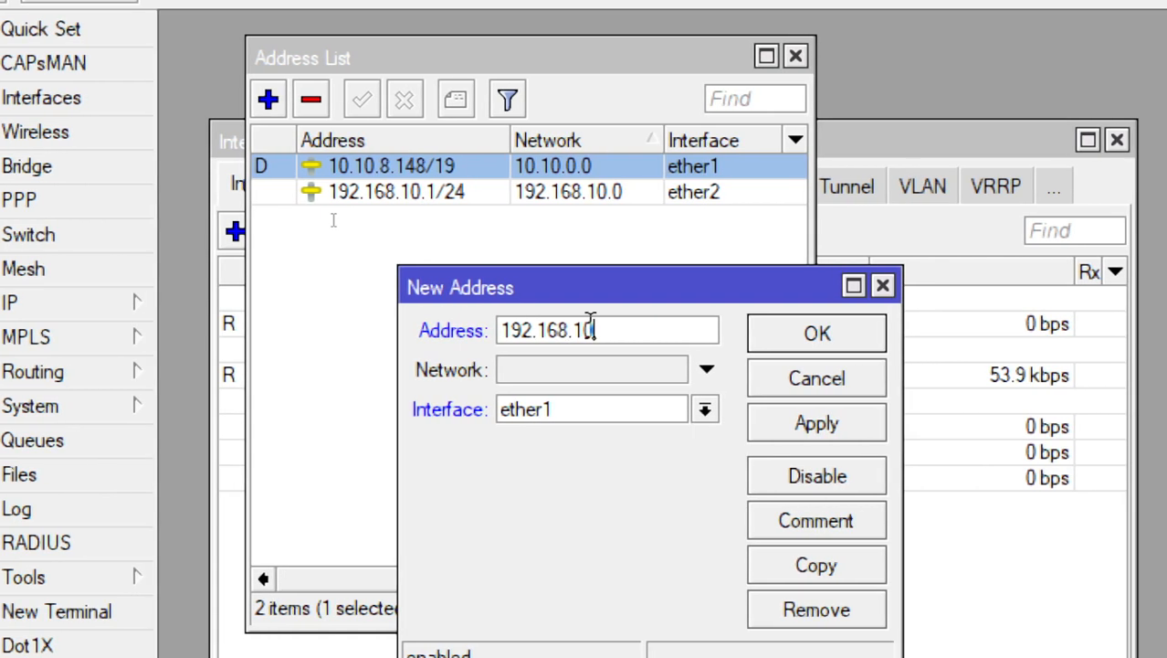
type(".")
type("22")
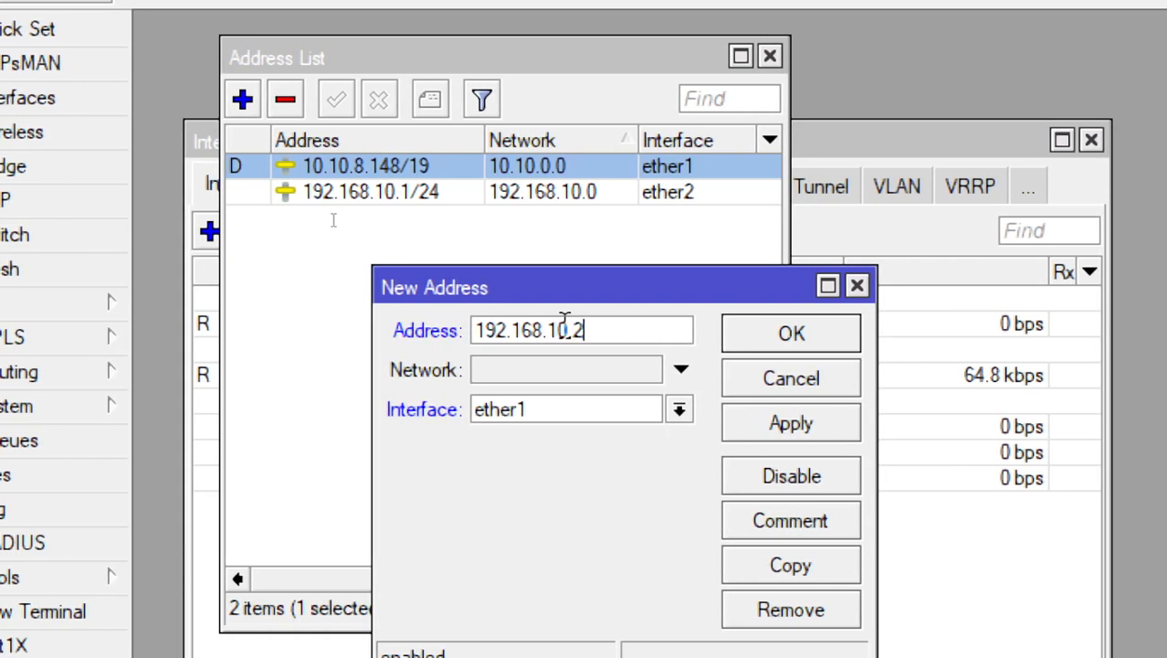
type("22")
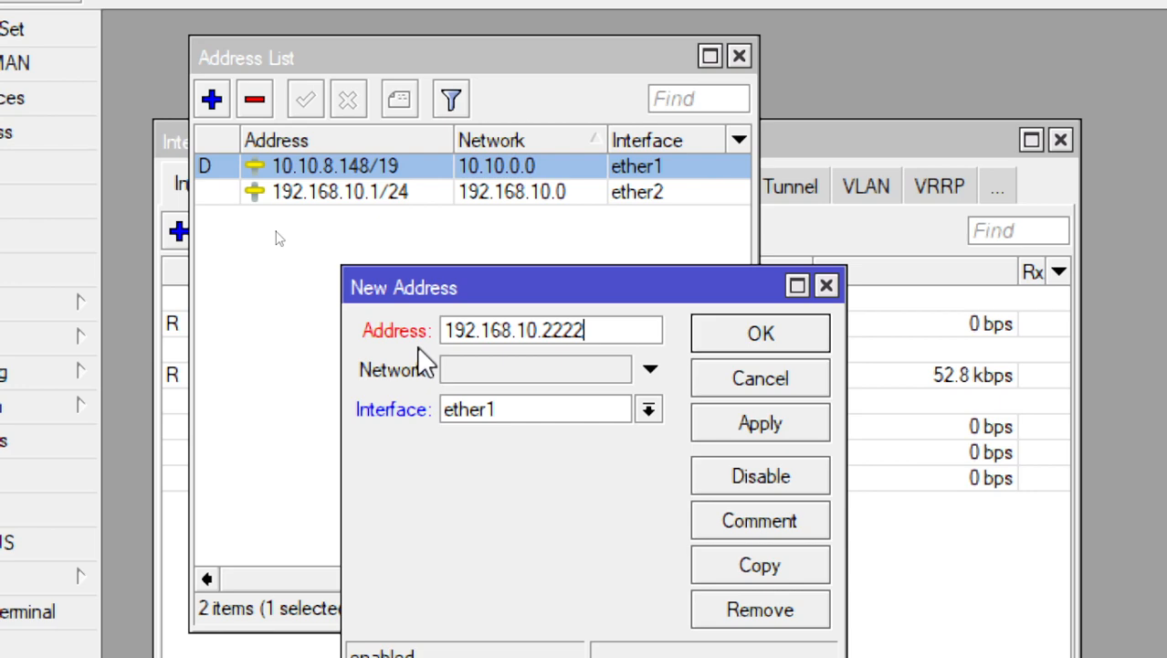
key("BackSpace")
key("BackSpace")
key("BackSpace")
key("BackSpace")
key("BackSpace")
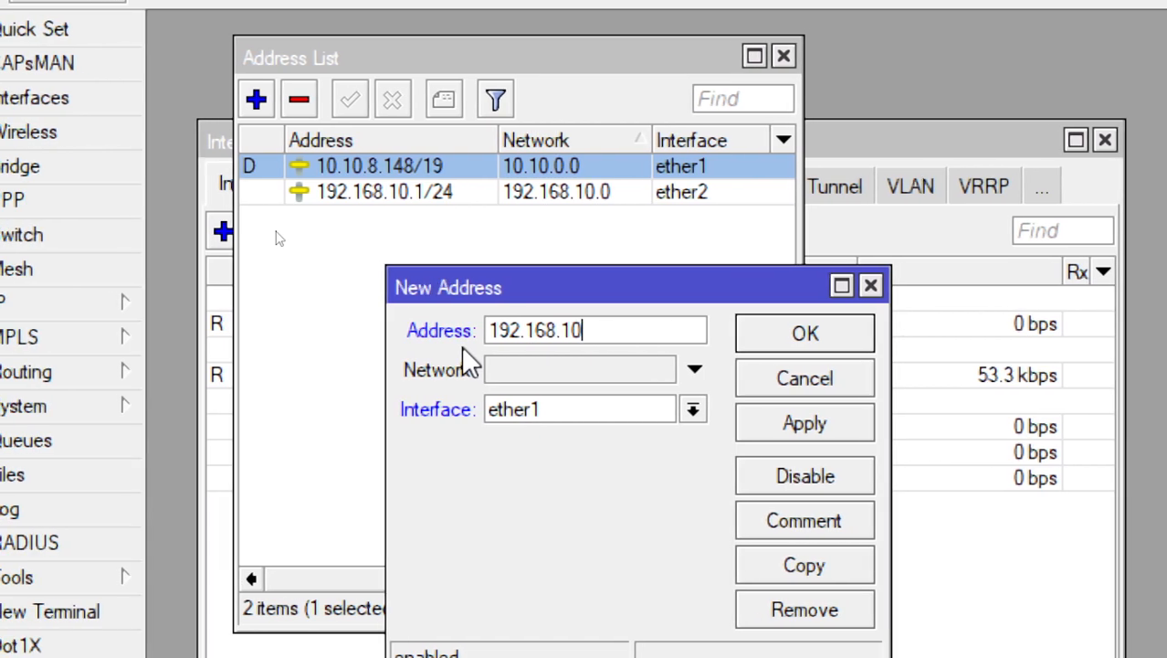
key("BackSpace")
key("BackSpace")
type("20/")
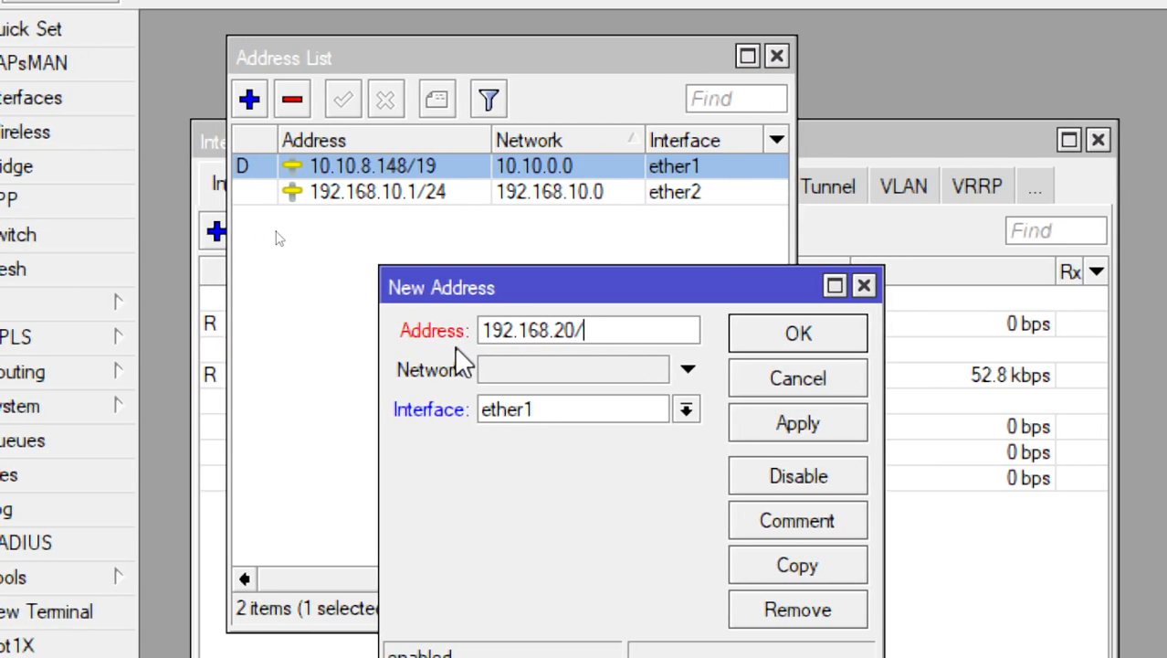
Try the prefix lengths /28 and /39 on the 192.168.20.1 address, and clear the prefix
key("BackSpace")
type(".1/24")
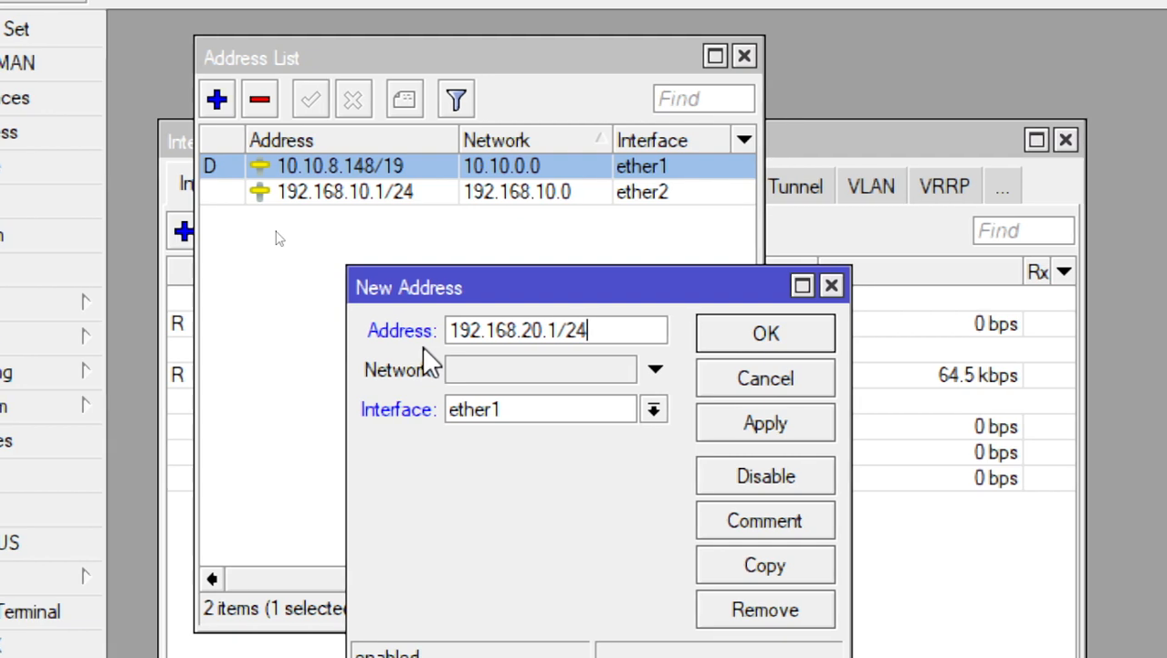
key("BackSpace")
key("BackSpace")
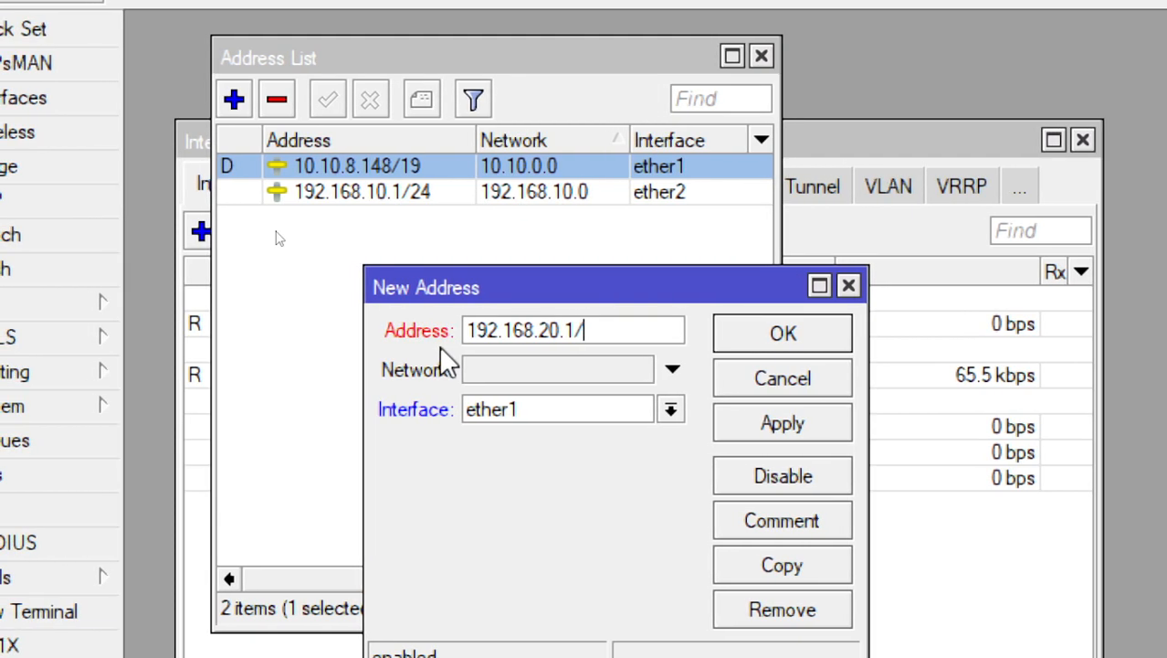
type("222")
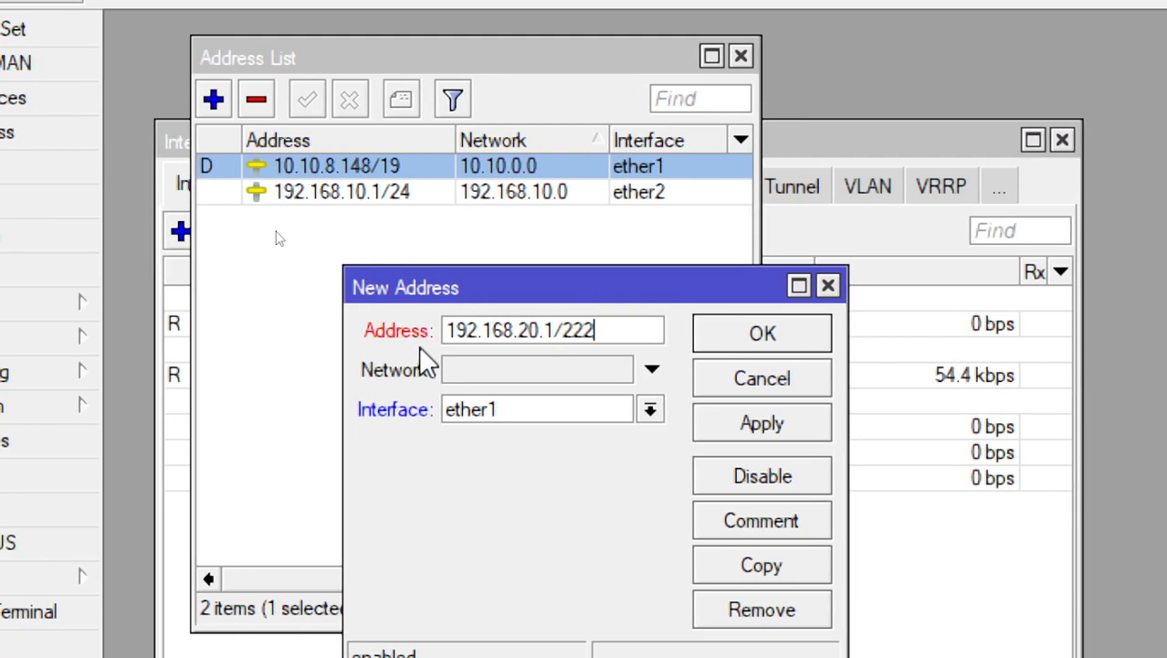
key("BackSpace")
key("BackSpace")
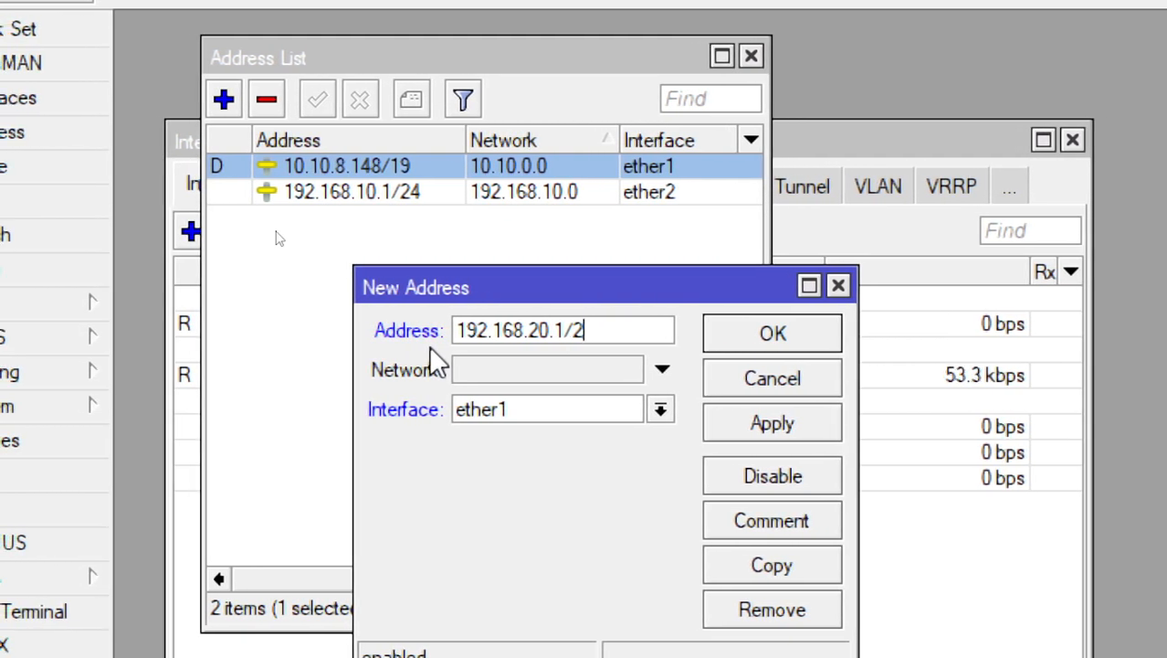
type("8")
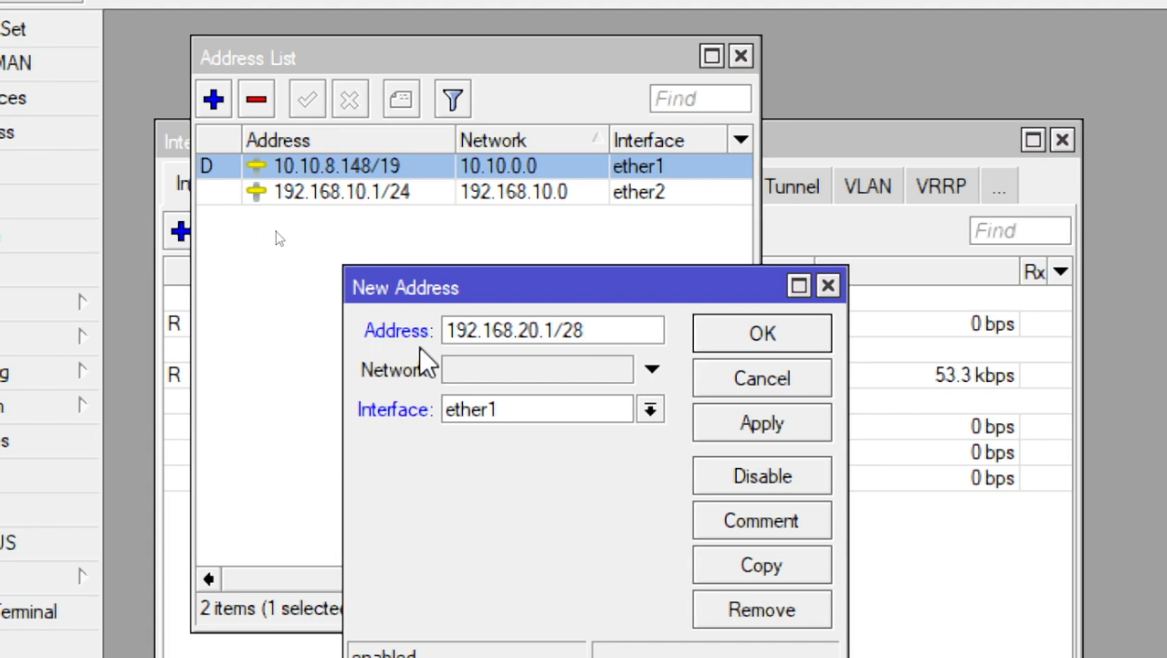
key("BackSpace")
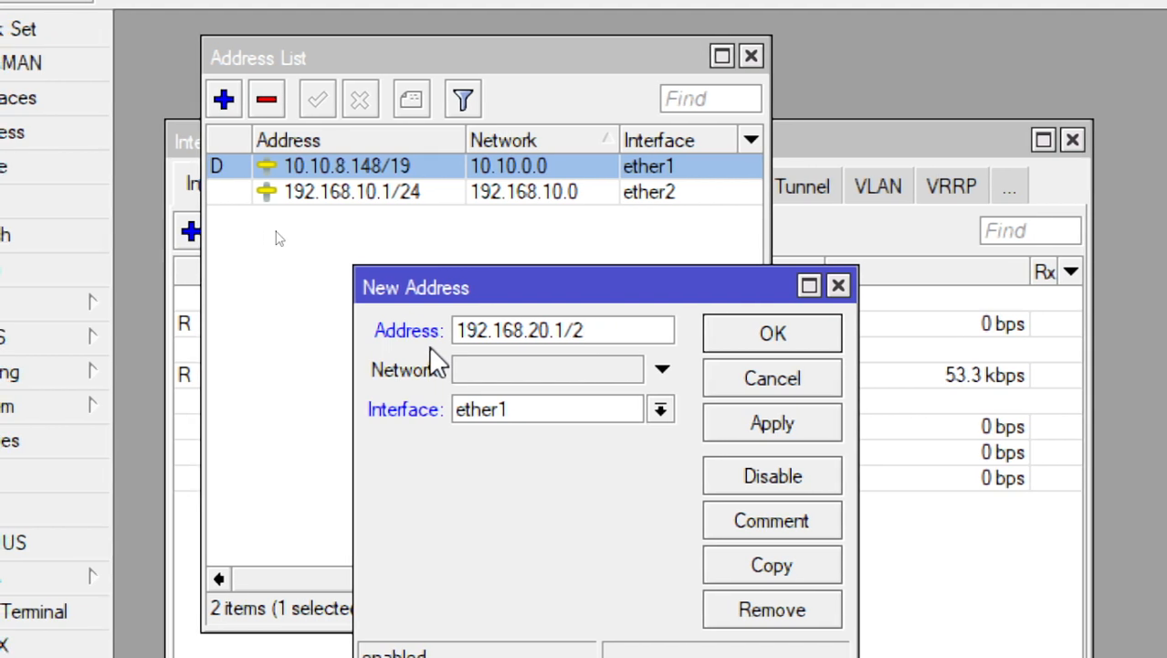
key("BackSpace")
type("39")
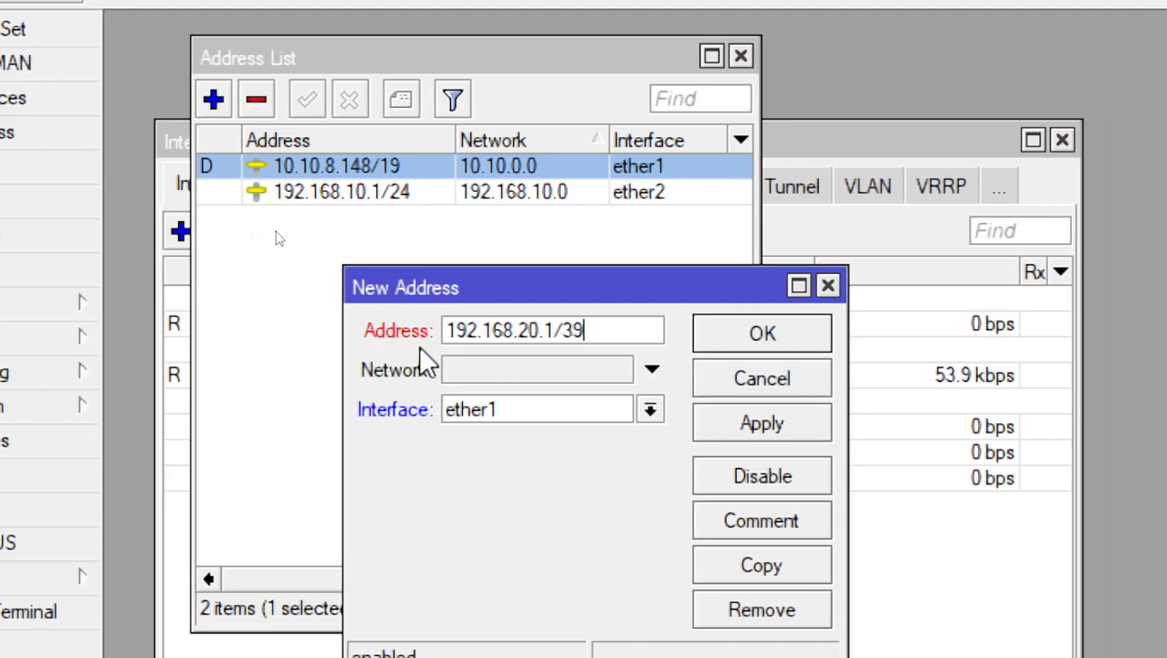
key("BackSpace")
key("BackSpace")
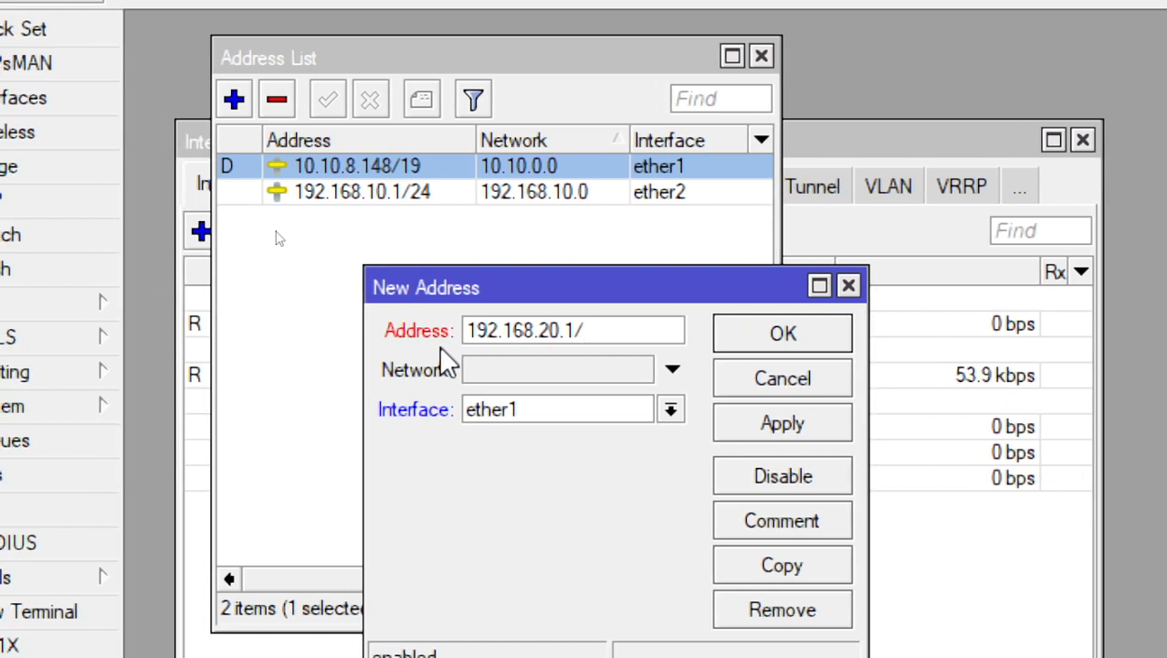
Complete the 192.168.20.1 address with prefix /24, assign it to ether3, and save the entry
type("24")
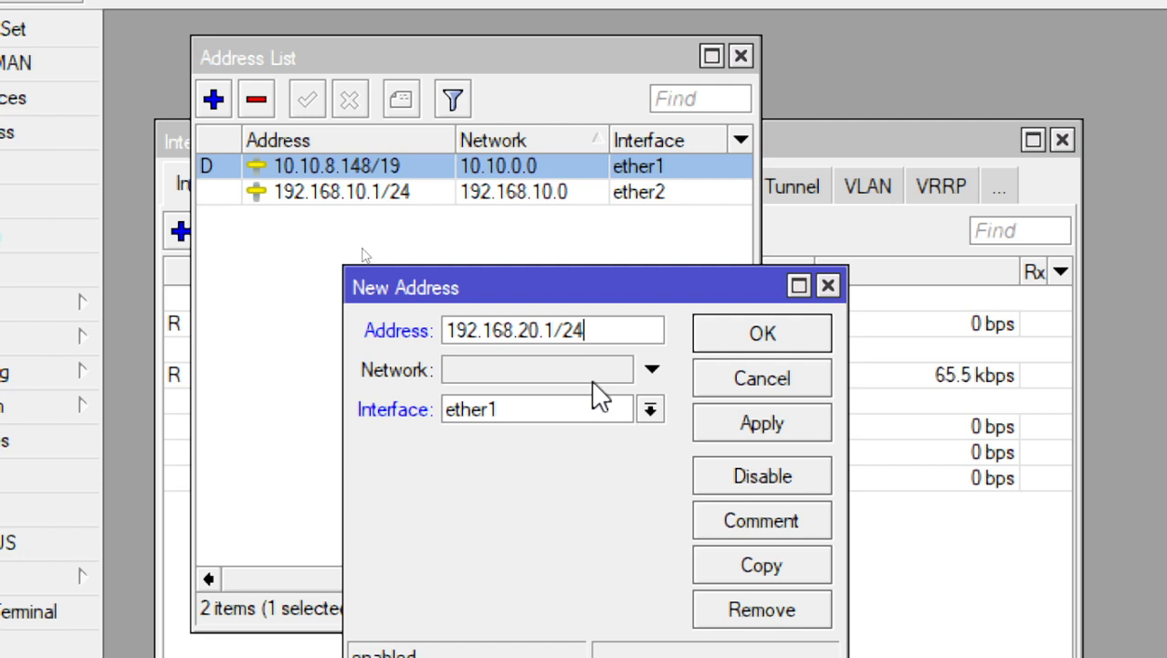
left_click(650, 410)
left_click(589, 476)
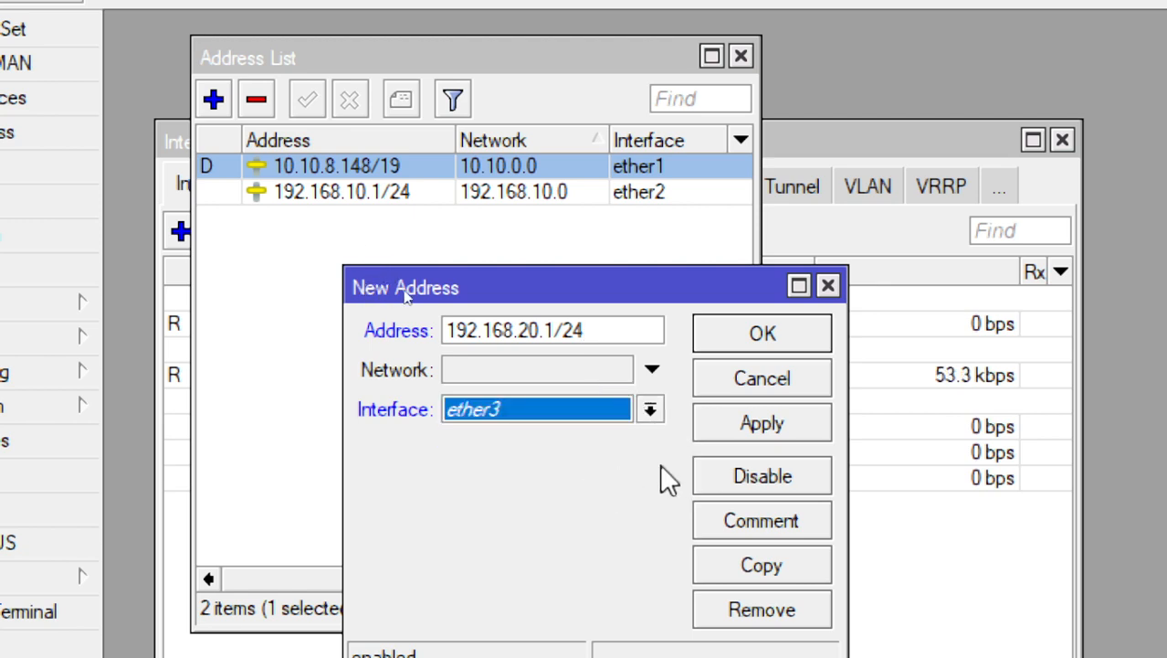
left_click(759, 420)
left_click(756, 344)
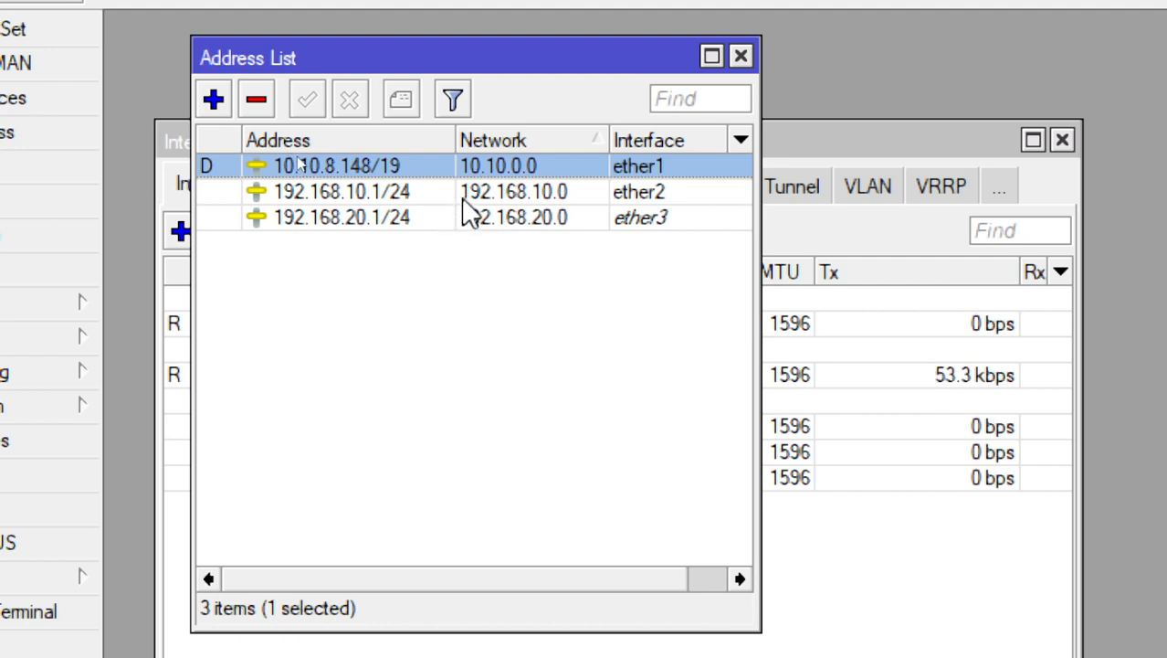
Sort the address list by address and select the ether1 entry
left_click(462, 203)
left_click(442, 151)
left_click(442, 166)
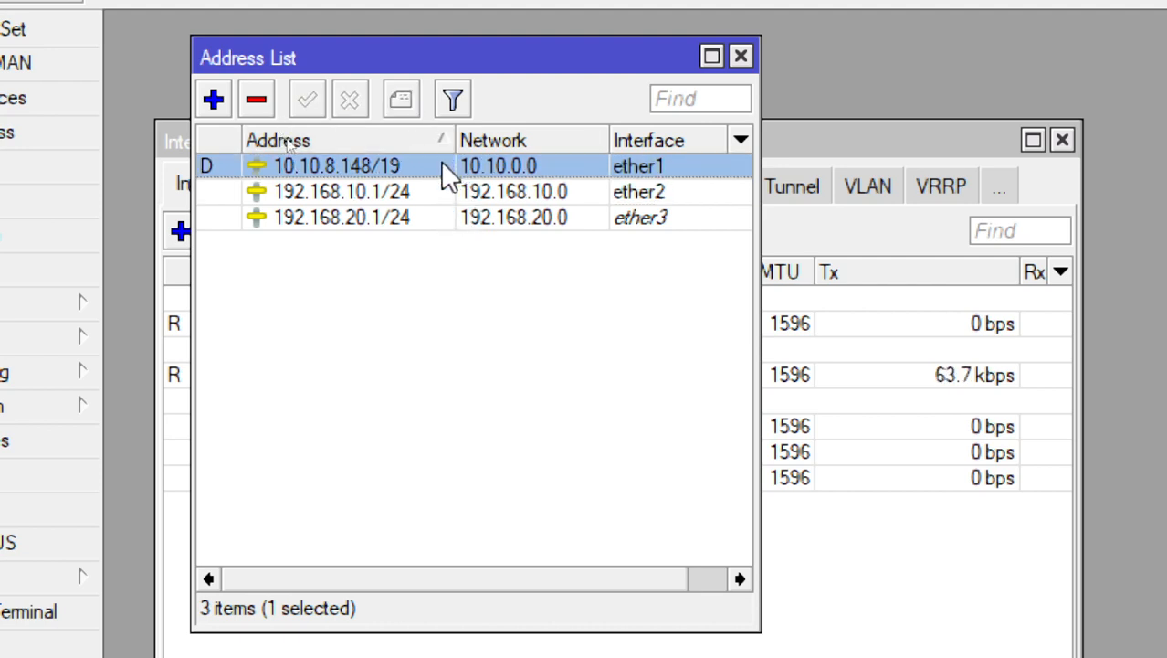
Add the comment "LAN 1" to the 192.168.10.1/24 address on ether2
left_click(438, 191)
left_click(399, 97)
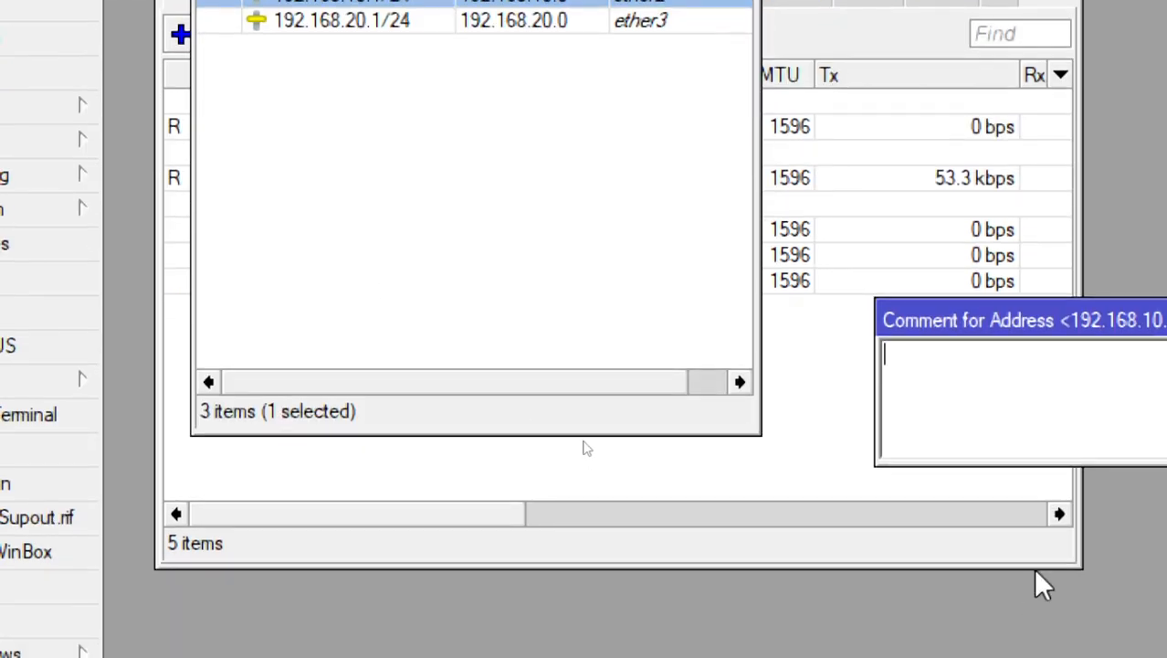
type("LAN")
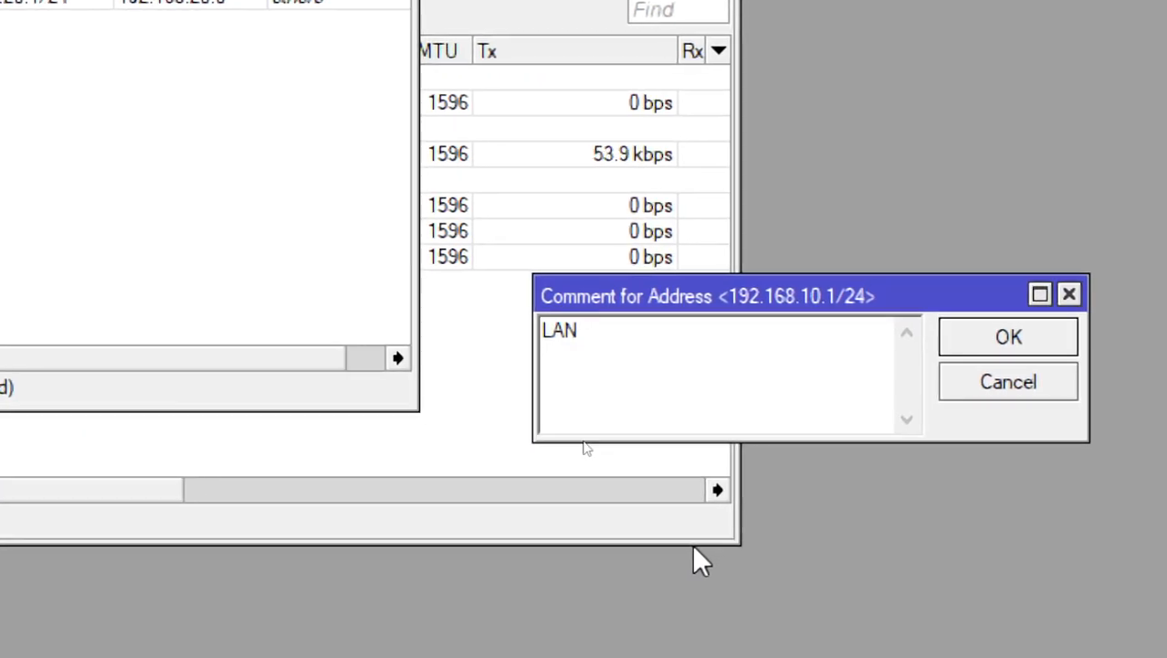
type(" 1")
key("Return")
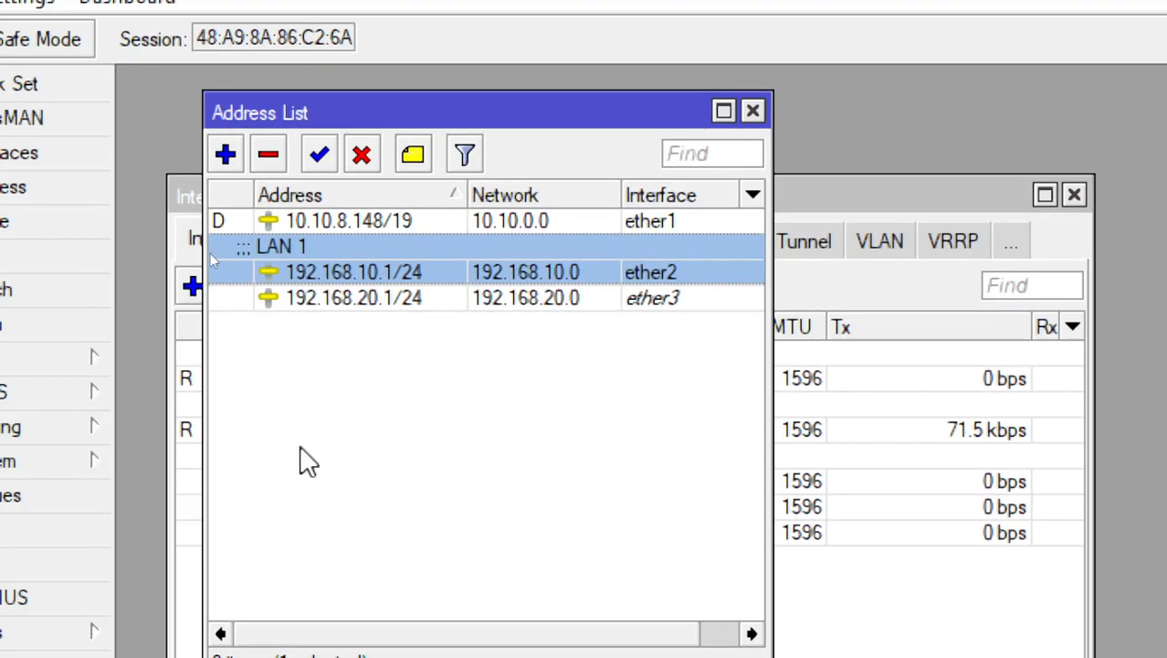
Add the comment "LAN 2" to the 192.168.20.1/24 address on ether3
left_click(361, 315)
left_click(356, 300)
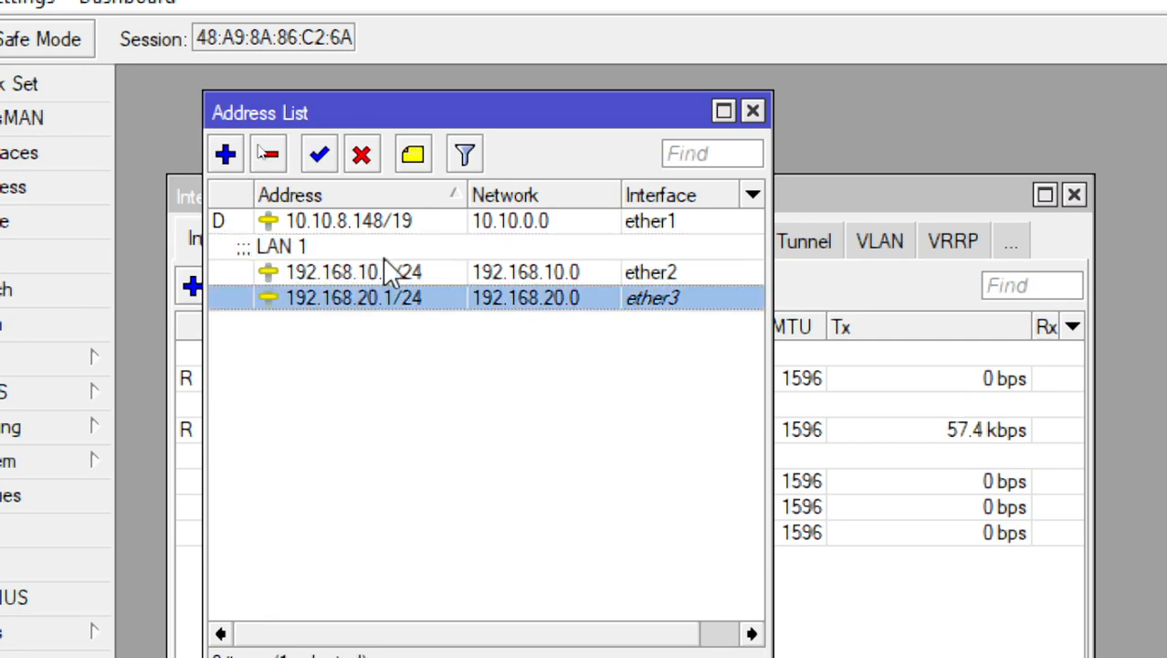
left_click(412, 155)
type("LAN 2")
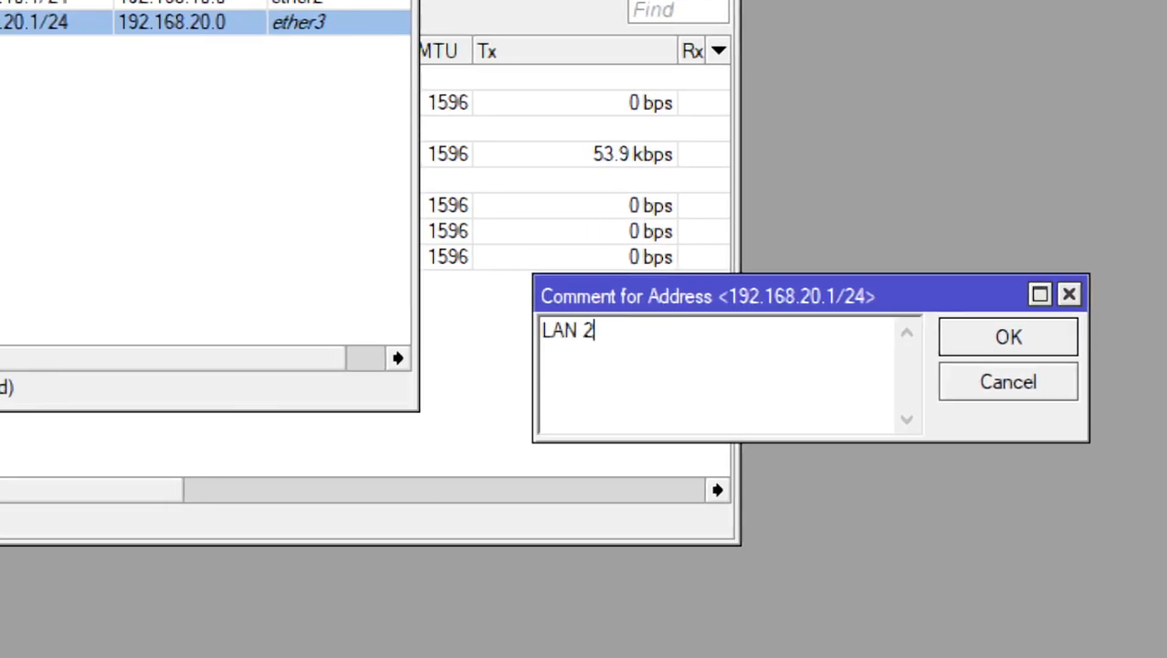
key("Return")
left_click(256, 217)
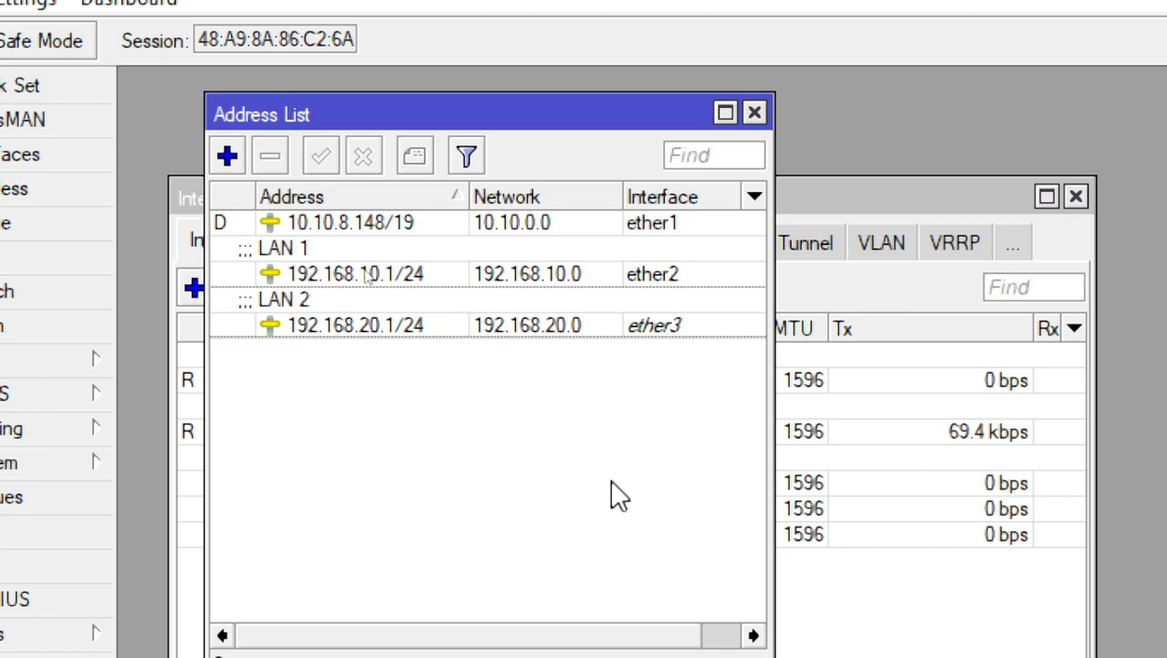
Start a new address entry and enter 202.100.10.1 as its address
left_click(663, 227)
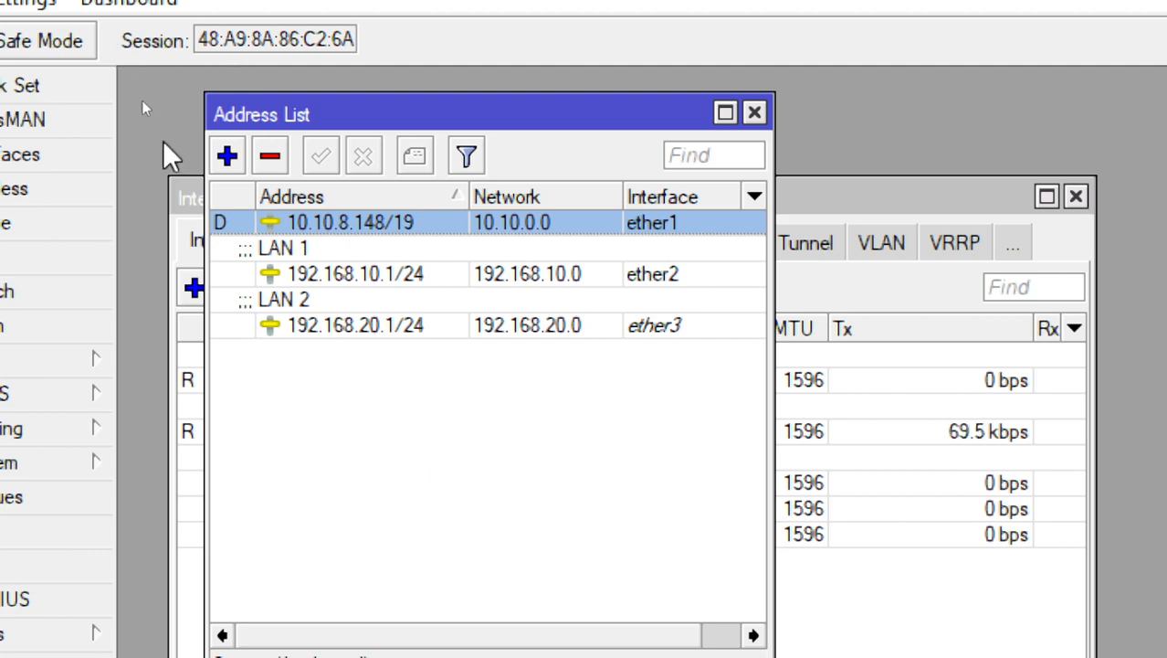
left_click(230, 157)
left_click_drag(443, 347, 495, 137)
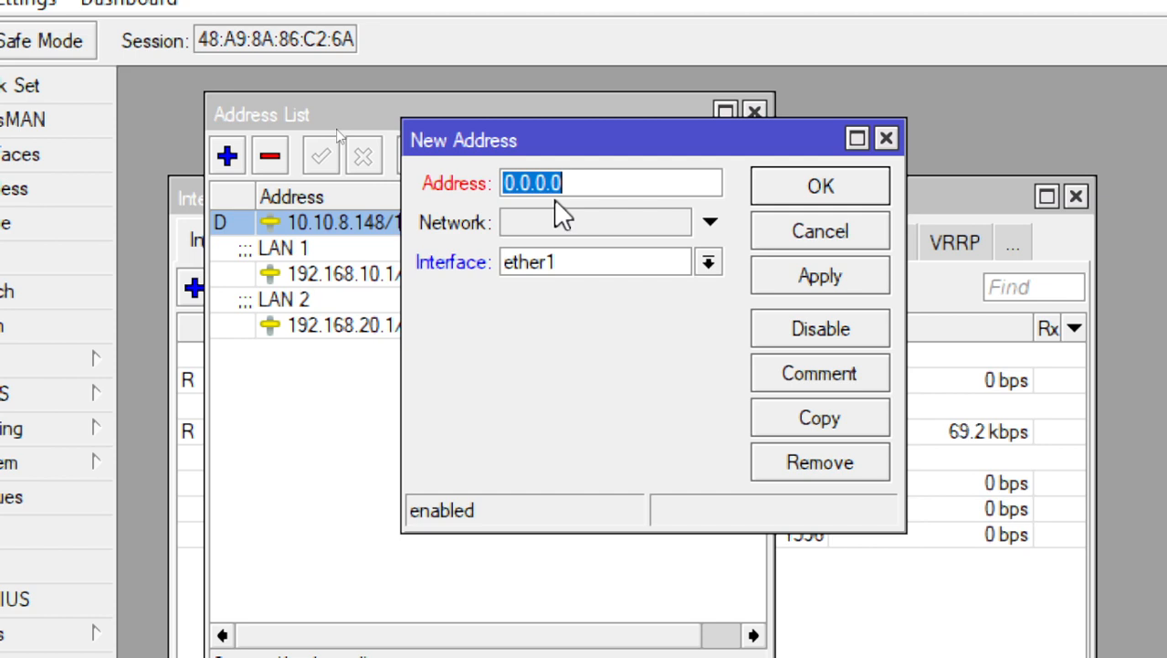
left_click(584, 190)
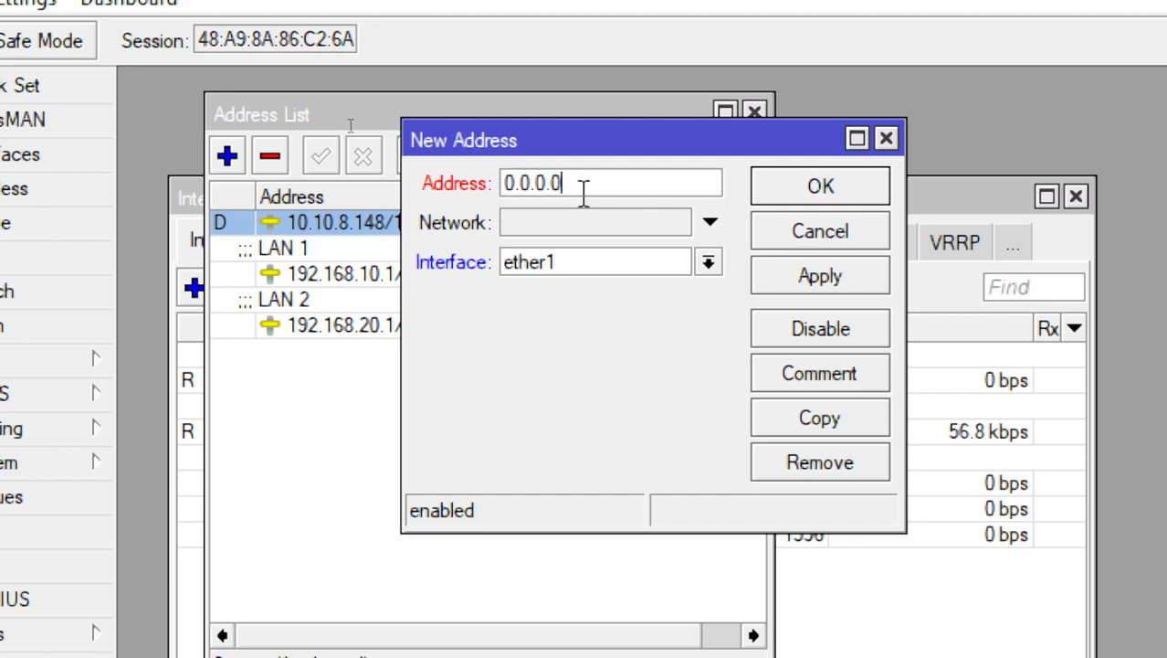
left_click_drag(583, 190, 474, 196)
left_click(628, 190)
left_click_drag(628, 190, 455, 192)
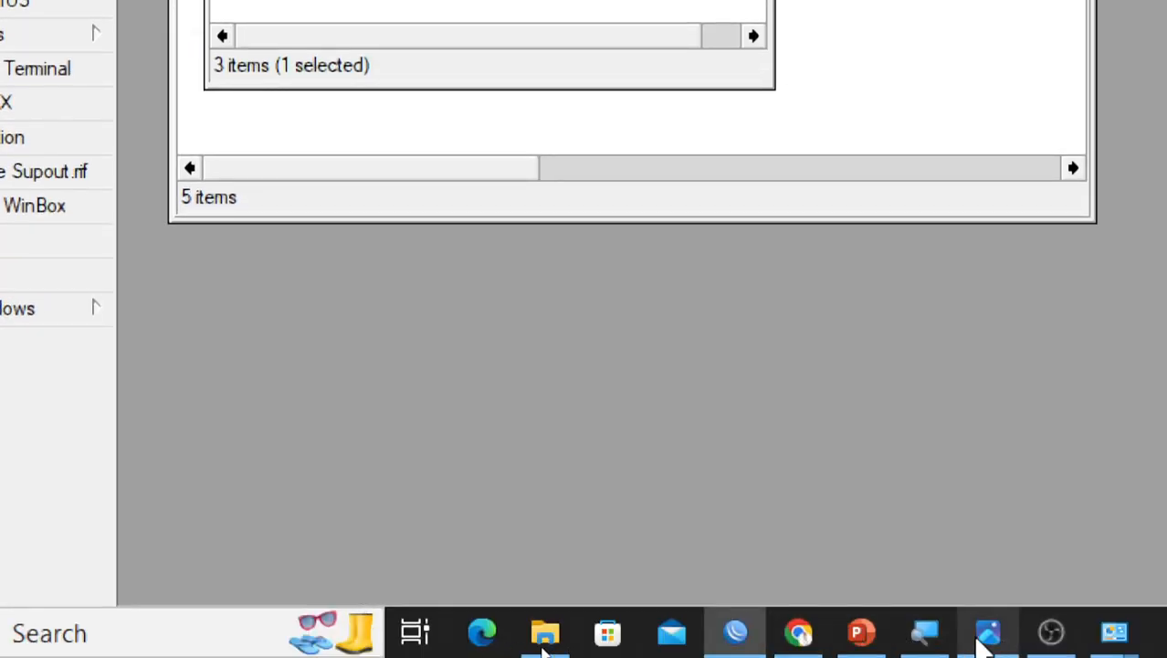
left_click(924, 632)
left_click(321, 210)
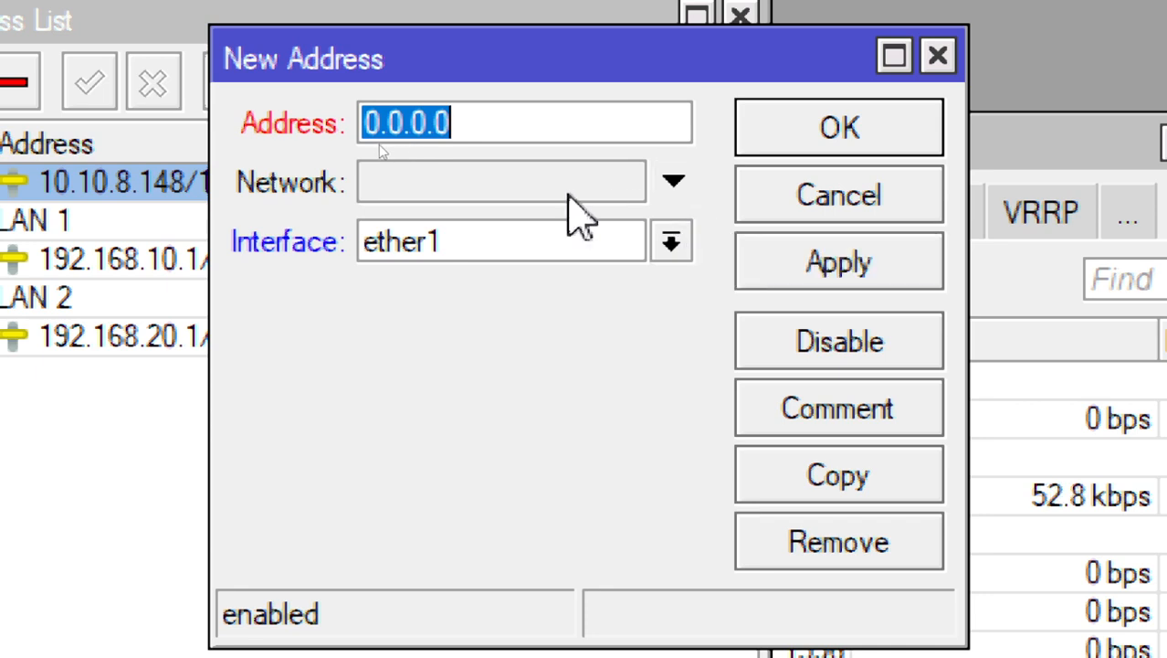
left_click(554, 197)
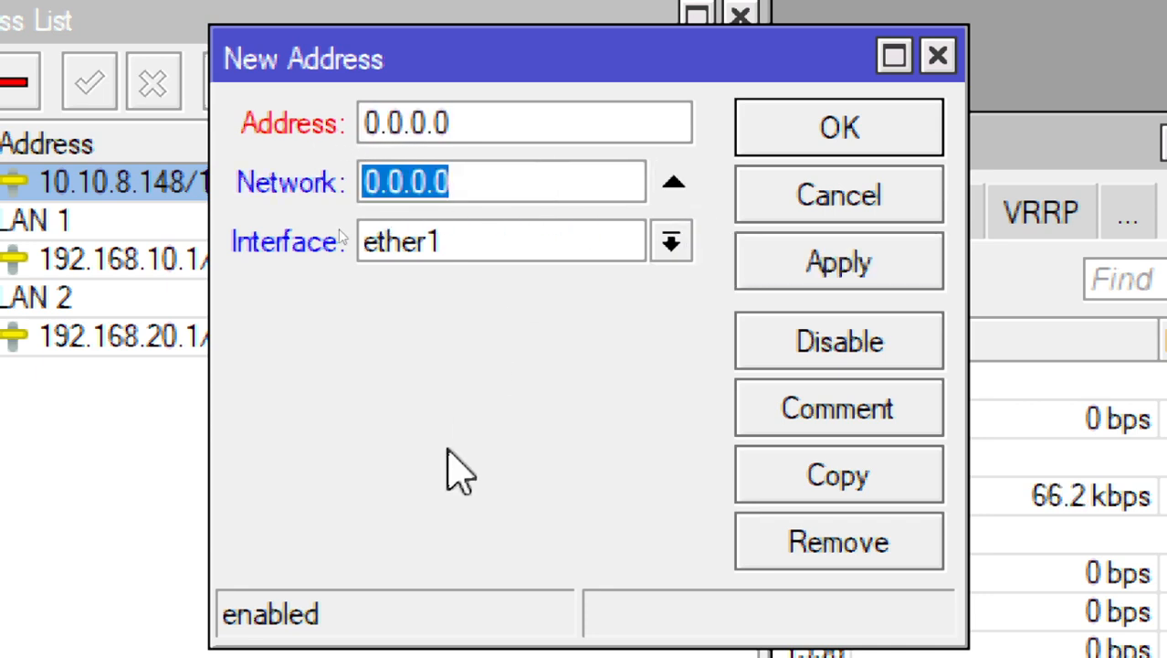
left_click(504, 122)
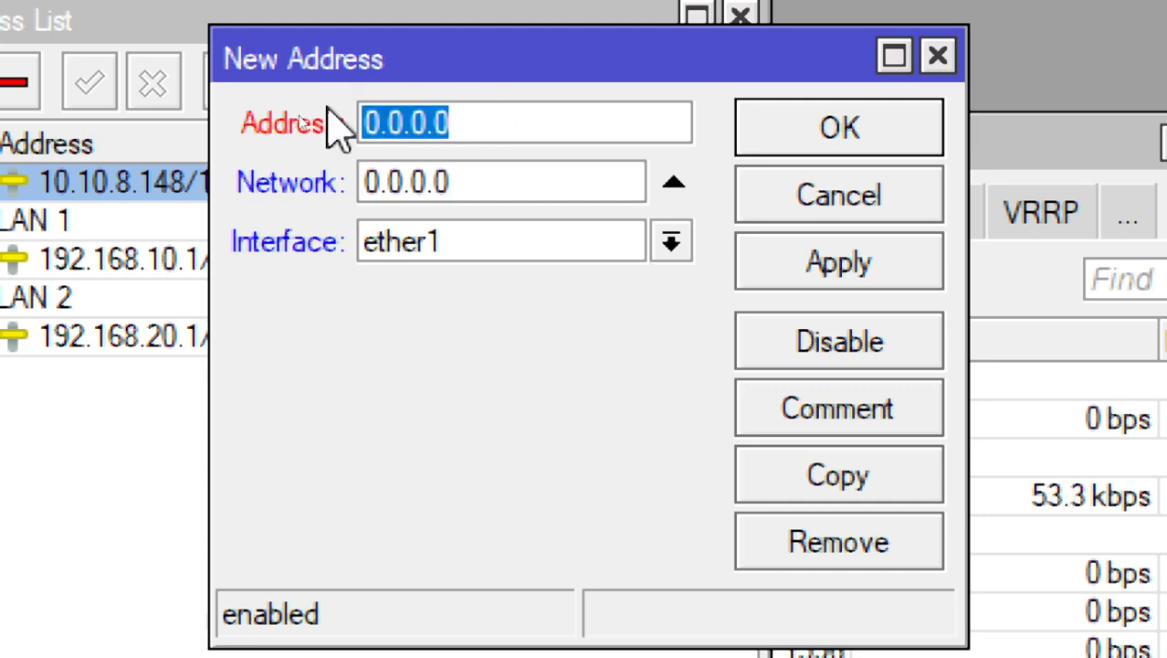
type("202.100.10.1")
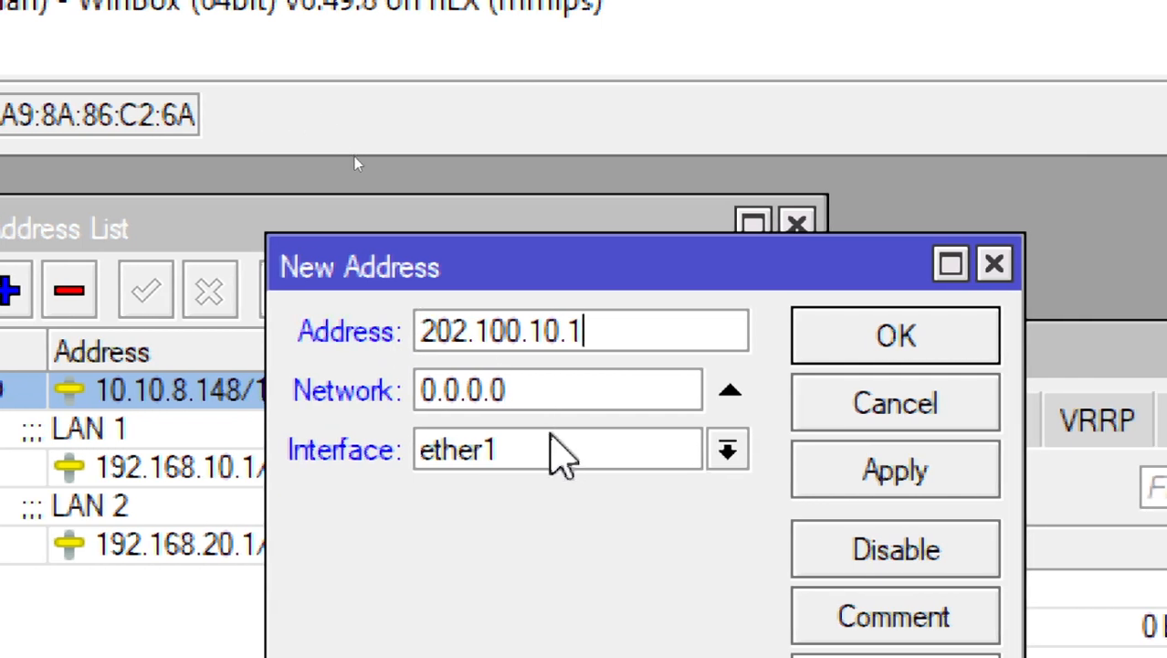
Assign the new address to ether3, clear its network value, and try to apply and save the entry
left_click(555, 451)
left_click(559, 555)
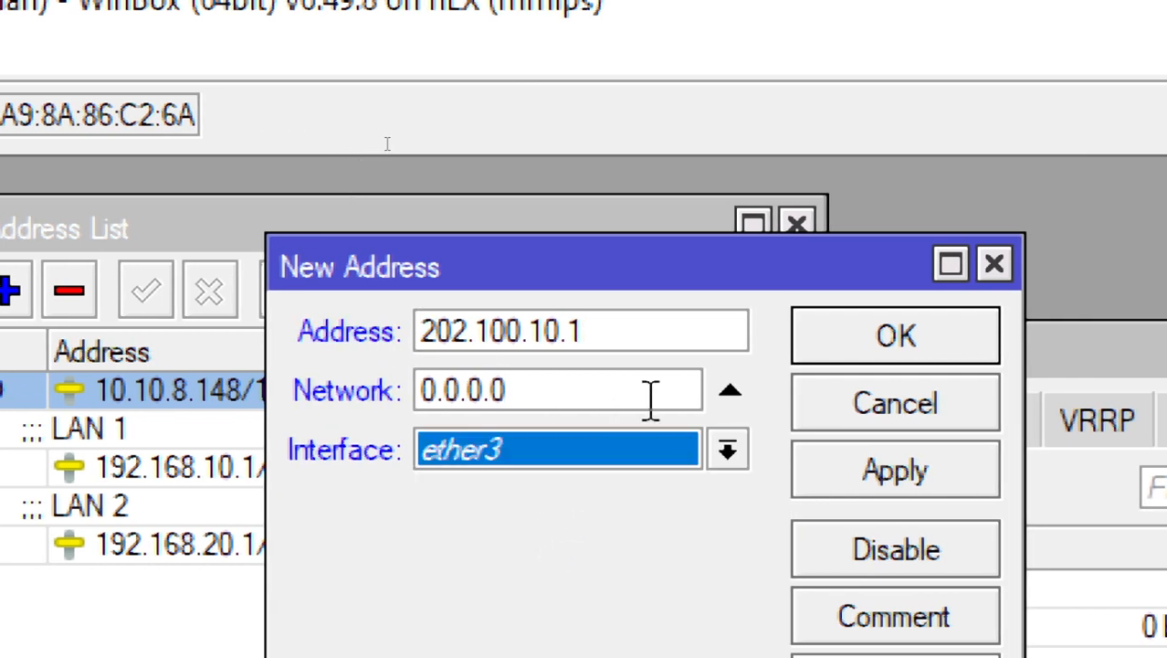
left_click_drag(504, 394, 342, 422)
key("BackSpace")
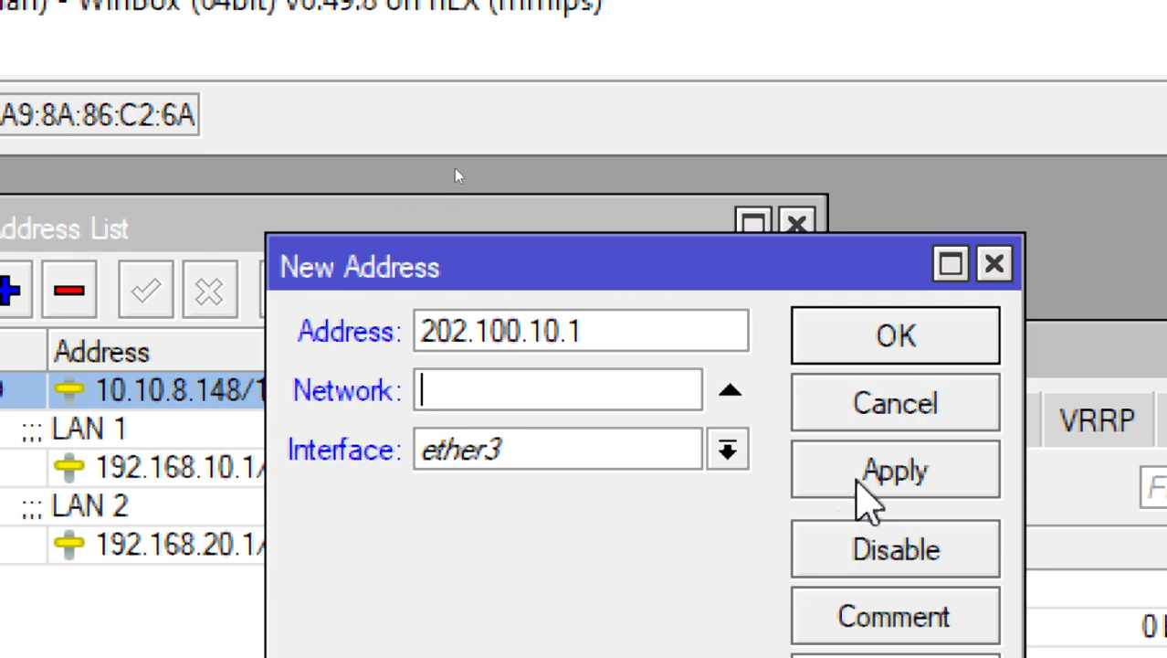
left_click(807, 494)
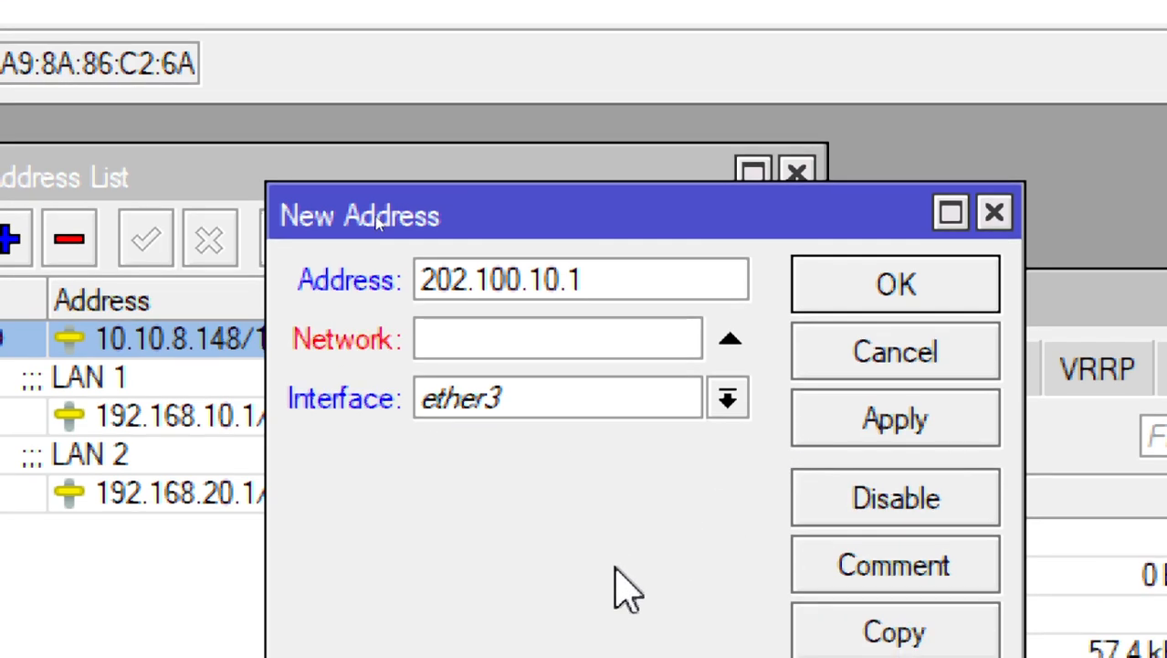
left_click(863, 302)
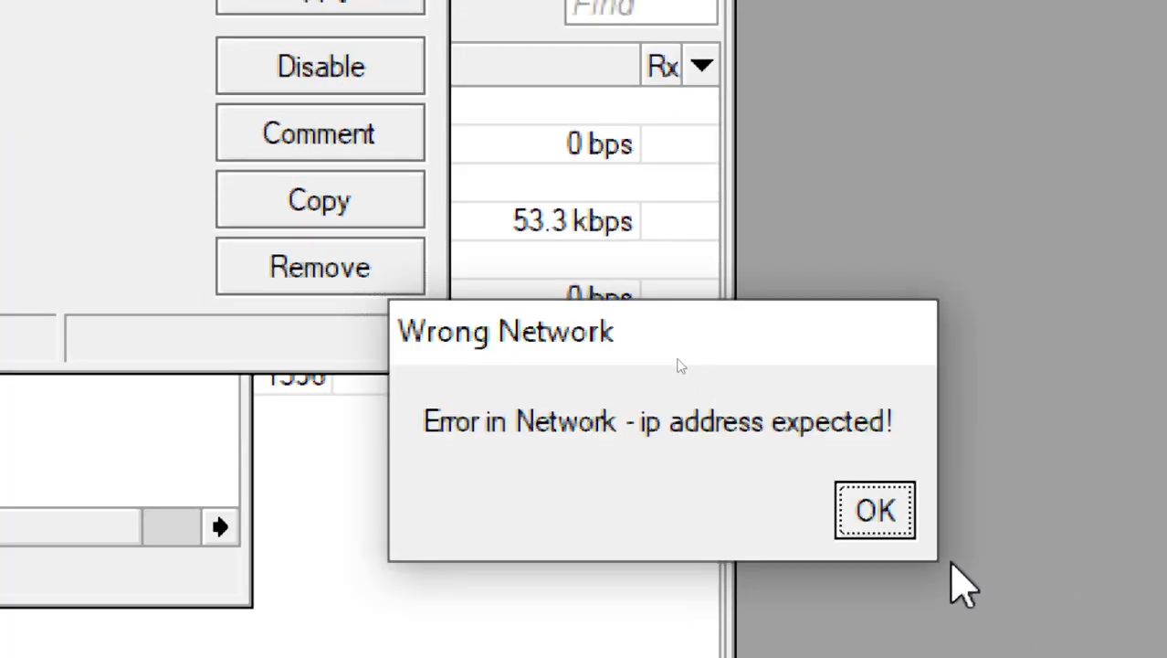
left_click(877, 513)
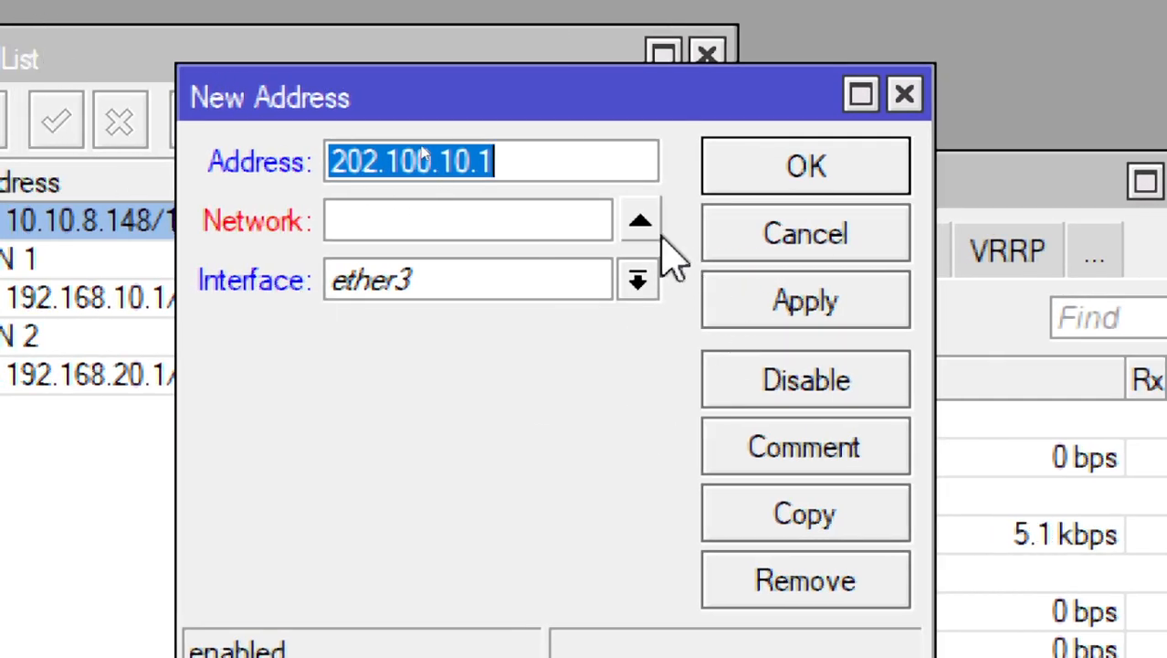
Disable the manual network value, complete the address as 202.100.10.1/24, assign it to ether4, and save the entry
left_click(648, 226)
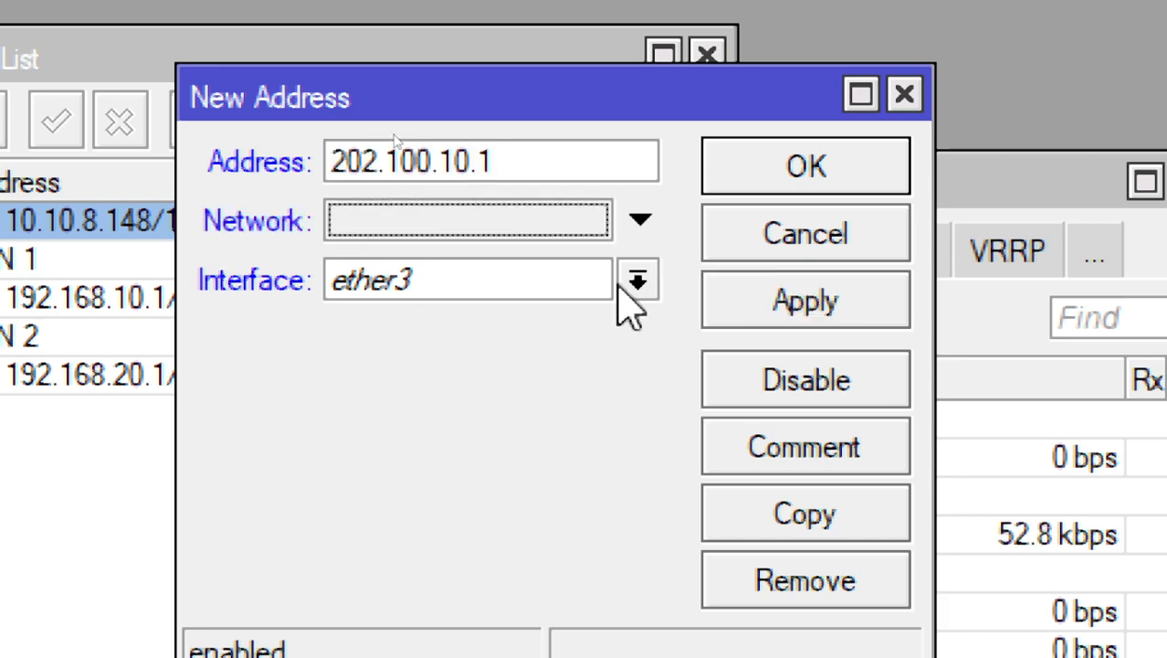
left_click(553, 150)
type("/24")
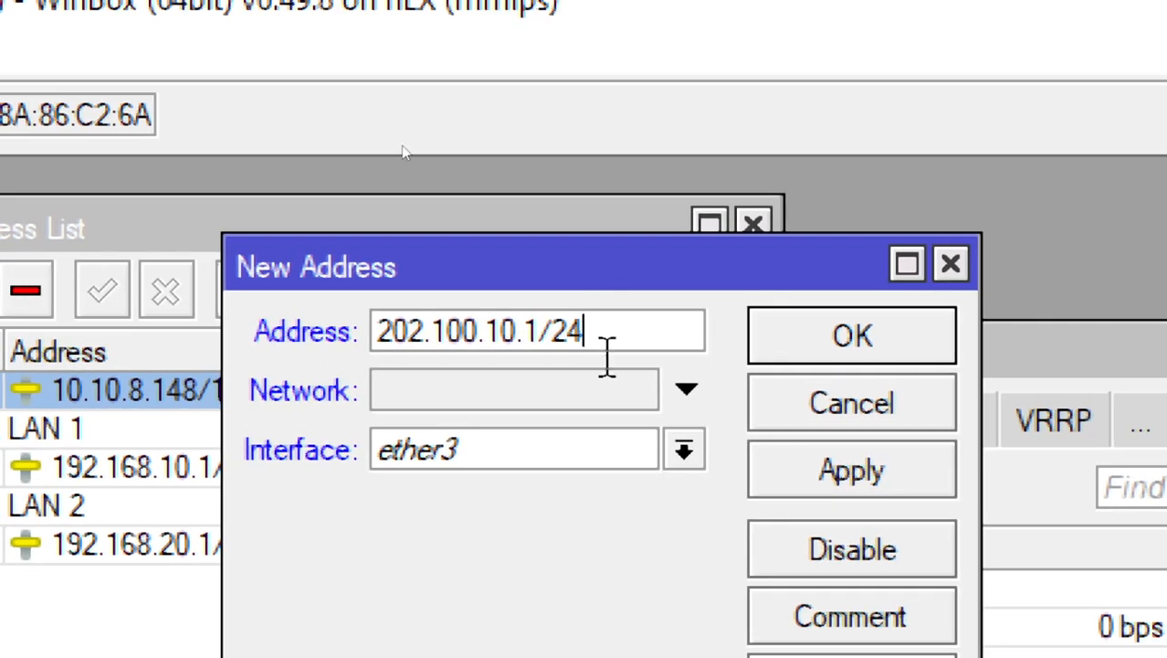
left_click(710, 450)
left_click(529, 584)
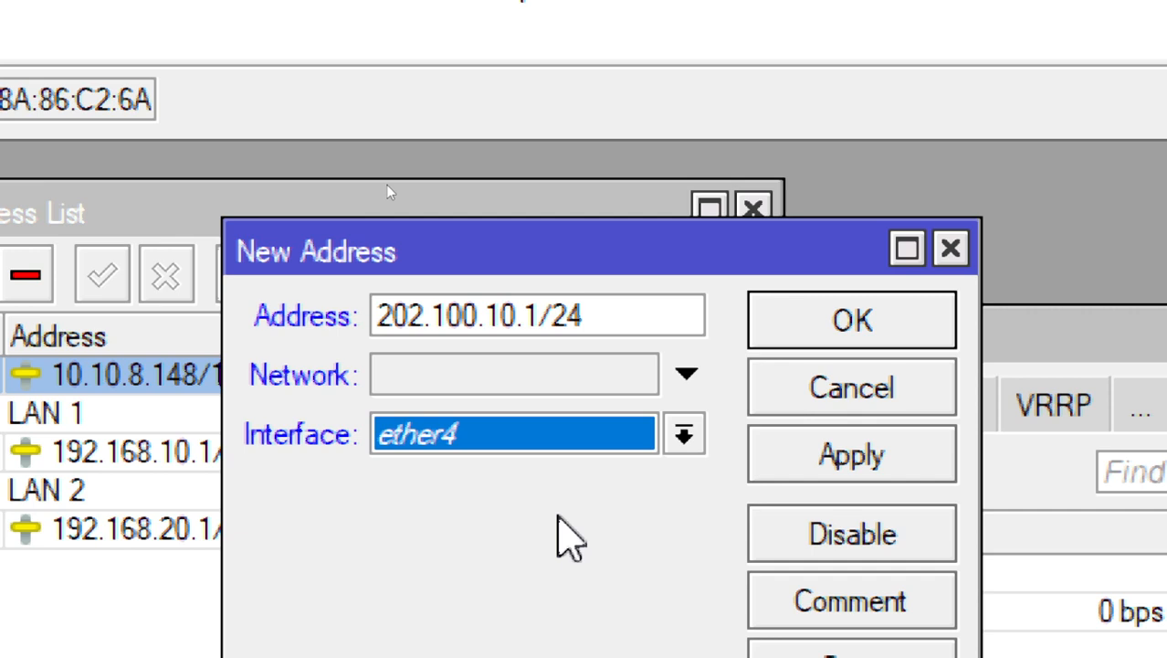
left_click(781, 454)
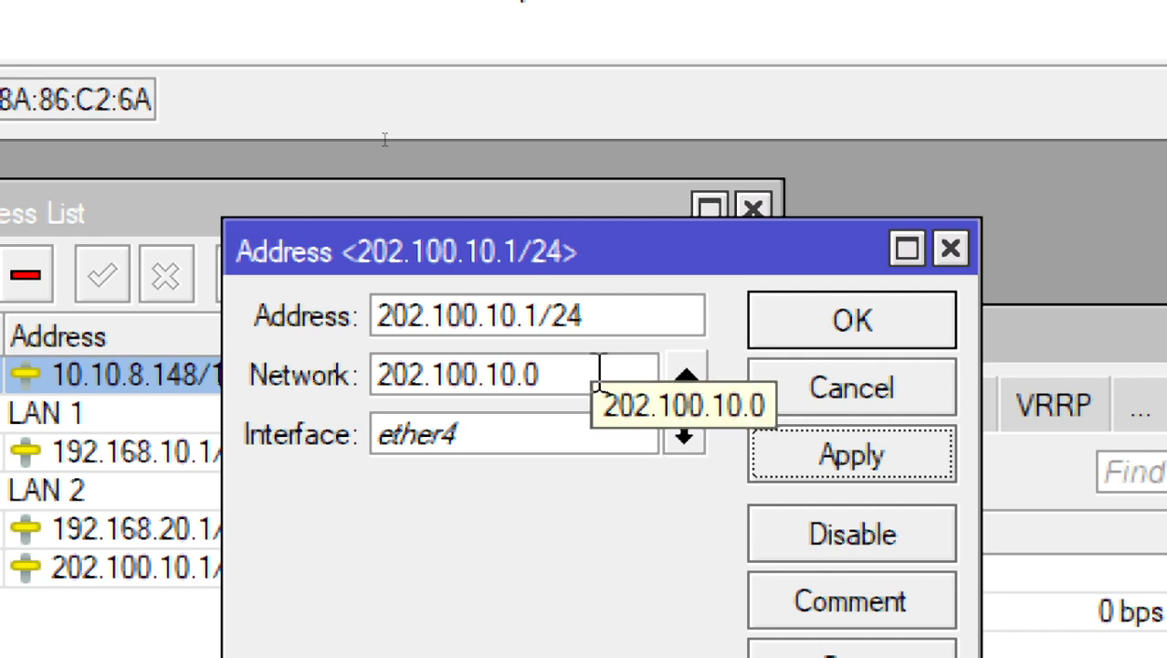
left_click(921, 315)
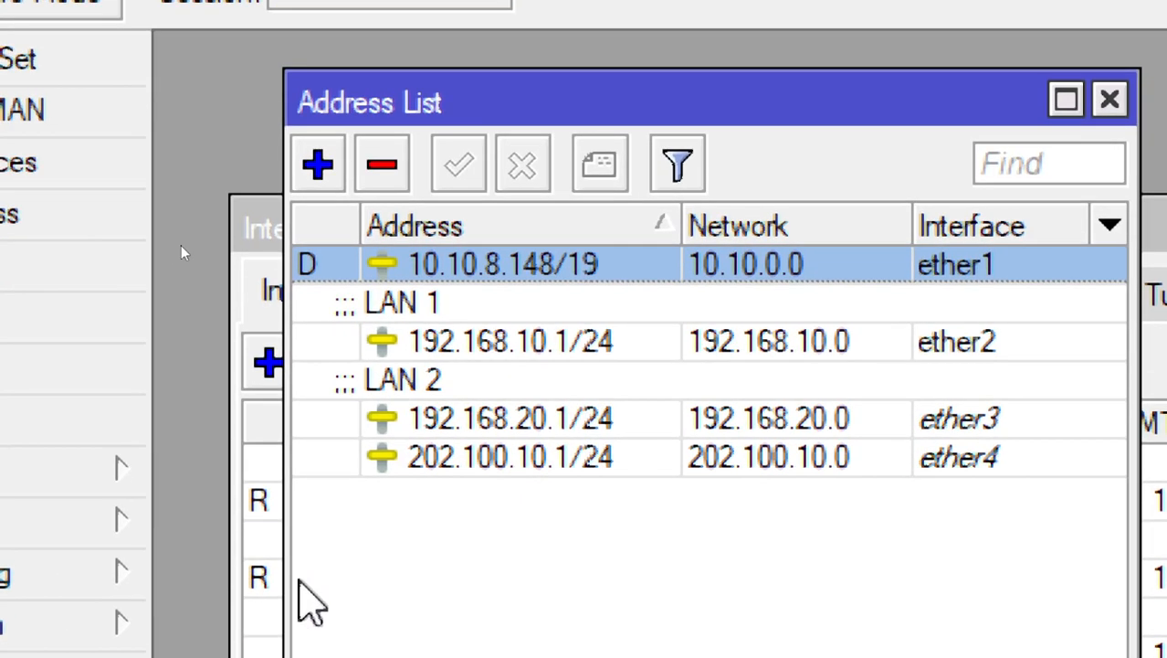
Remove the 202.100.10.1/24 address on ether4 from the address list
left_click(393, 462)
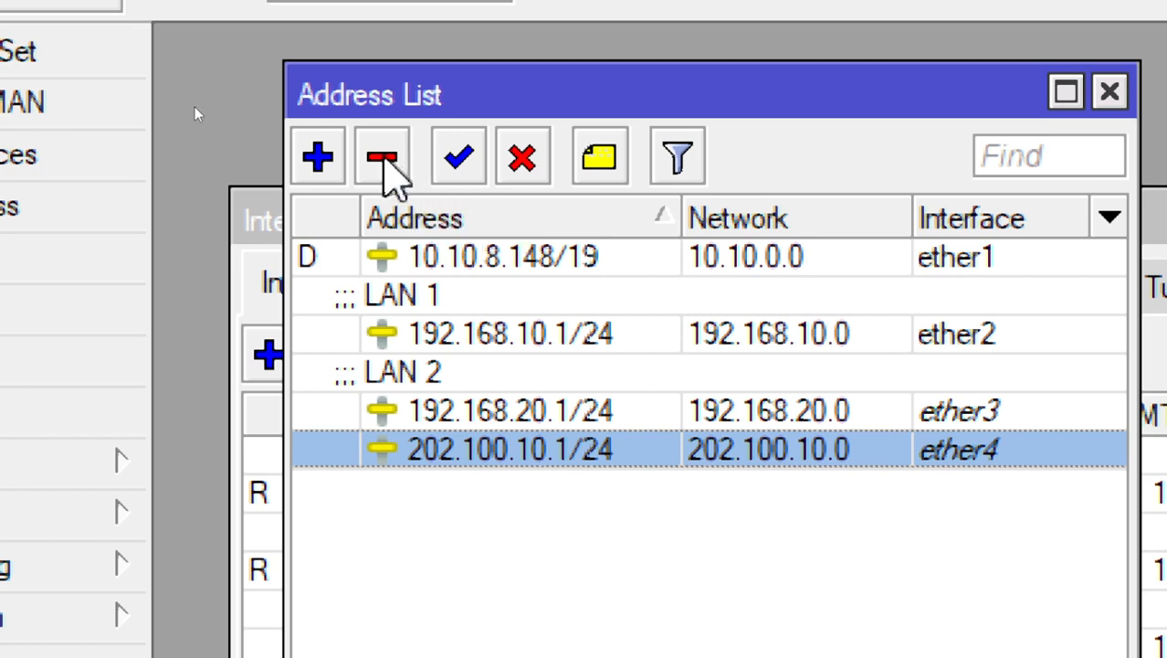
left_click(397, 167)
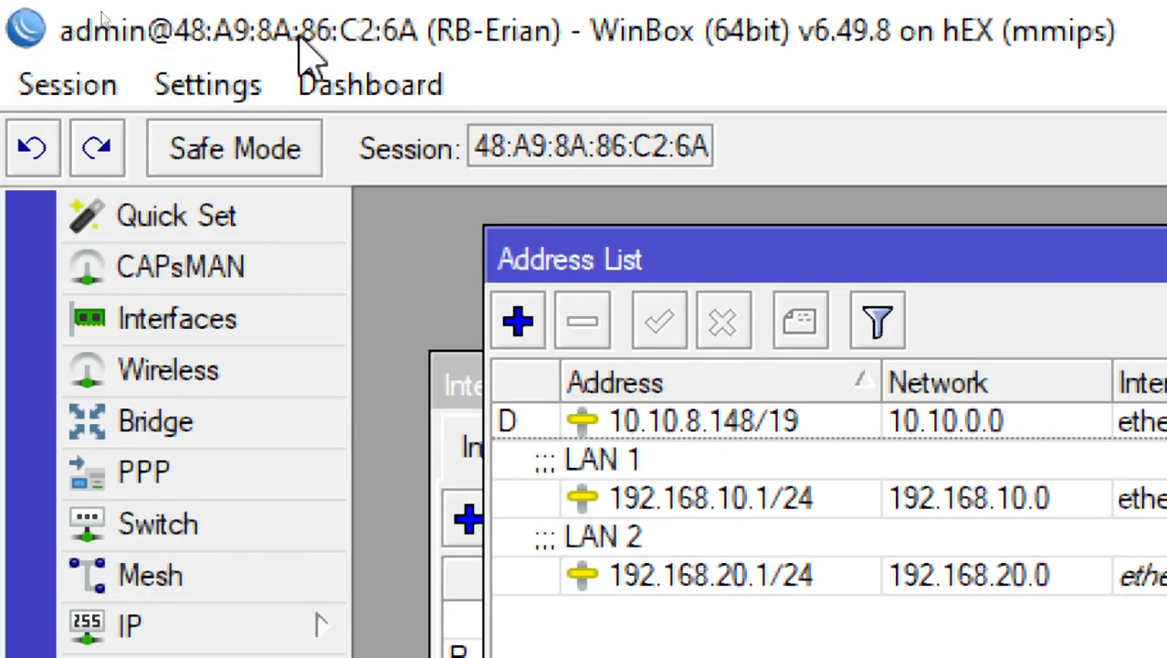
Open a separate WinBox login window, examine the MAC and IP addresses of the discovered routers, and close it
left_click(118, 91)
left_click(166, 545)
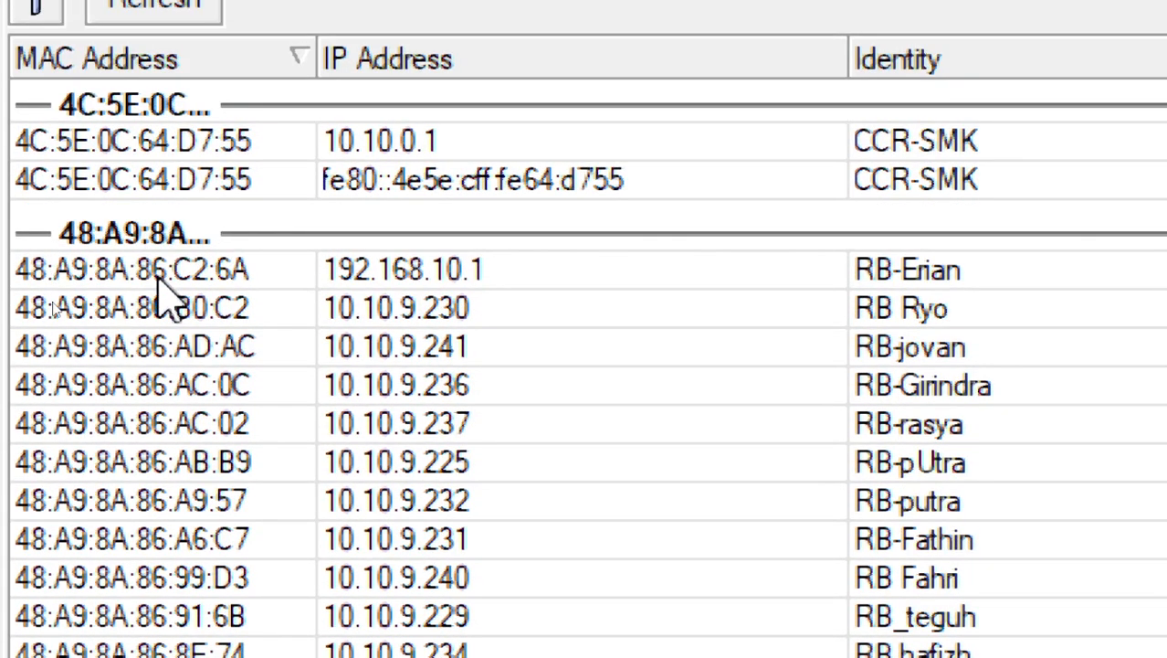
left_click(167, 162)
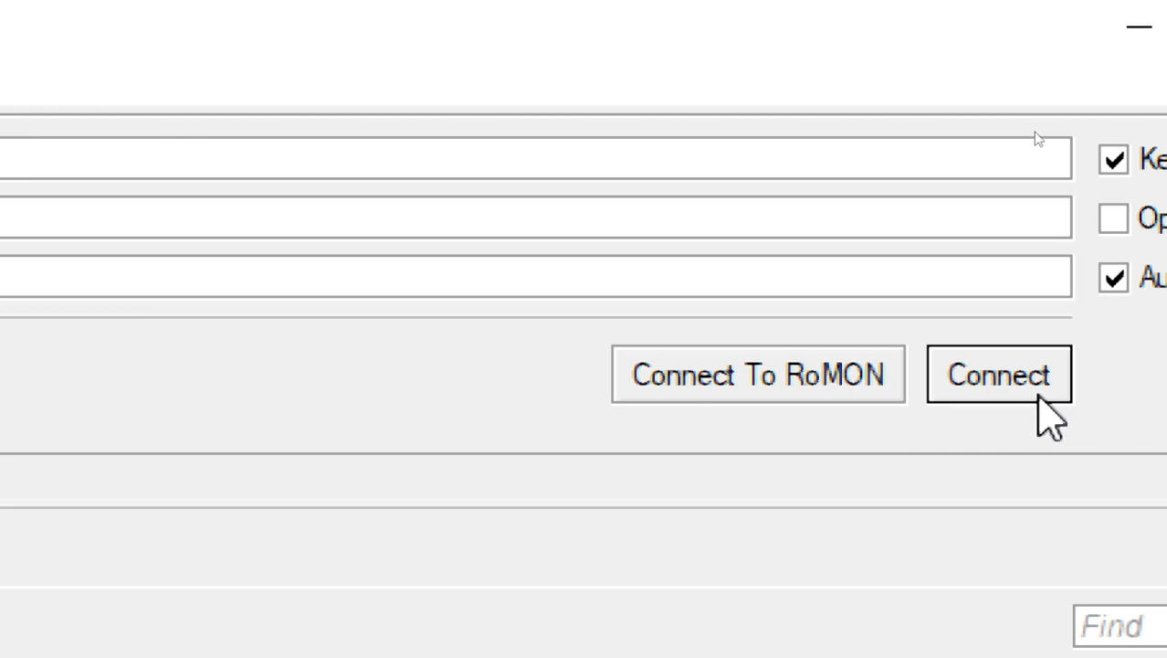
left_click(1039, 396)
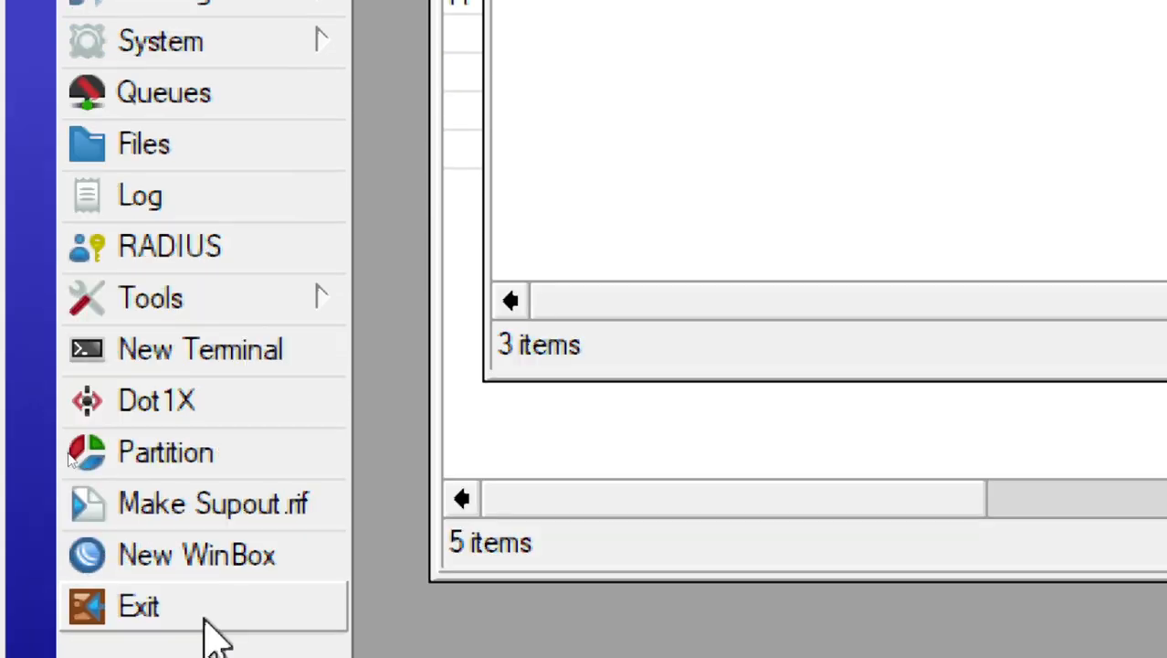
left_click(200, 562)
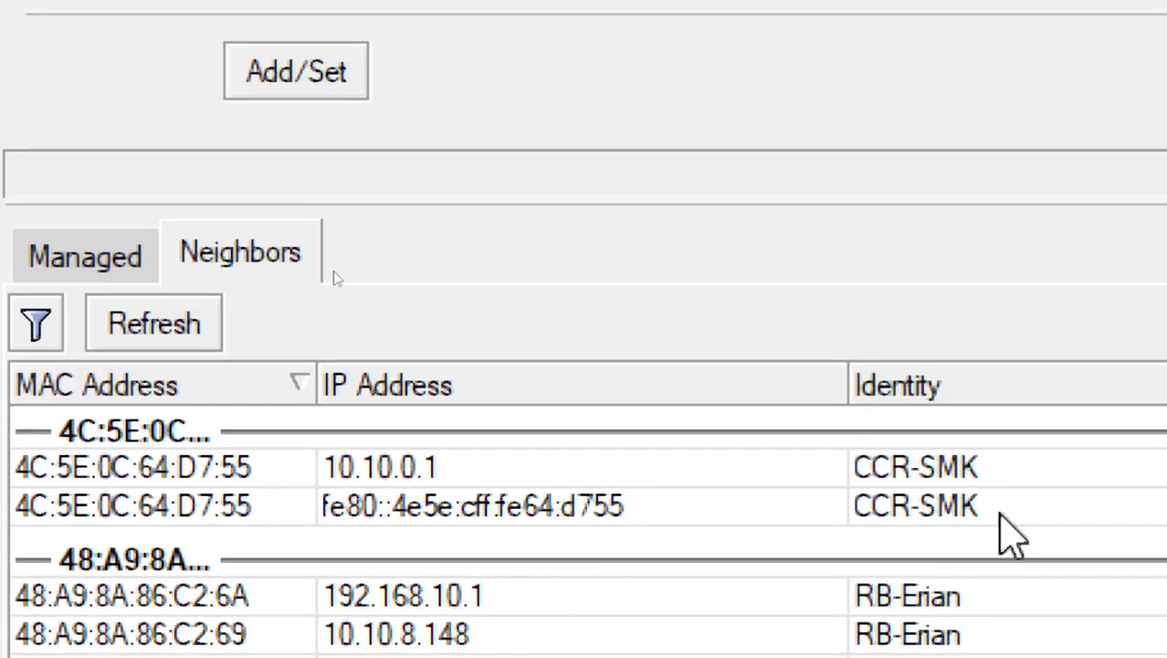
left_click(1009, 476)
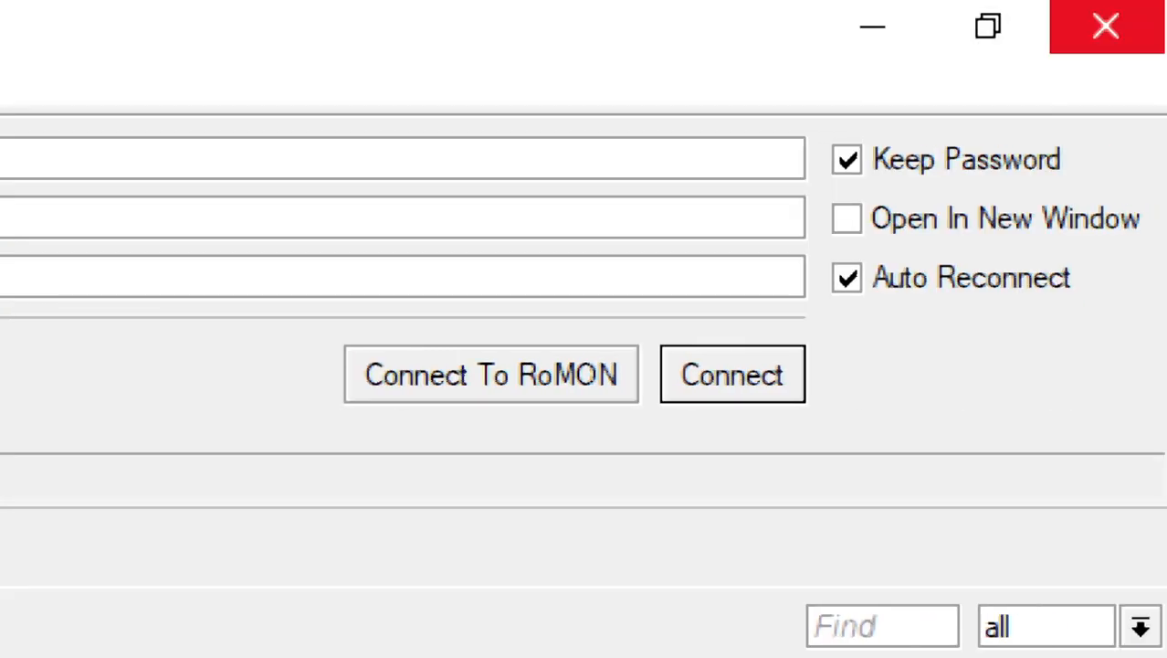
left_click(1124, 32)
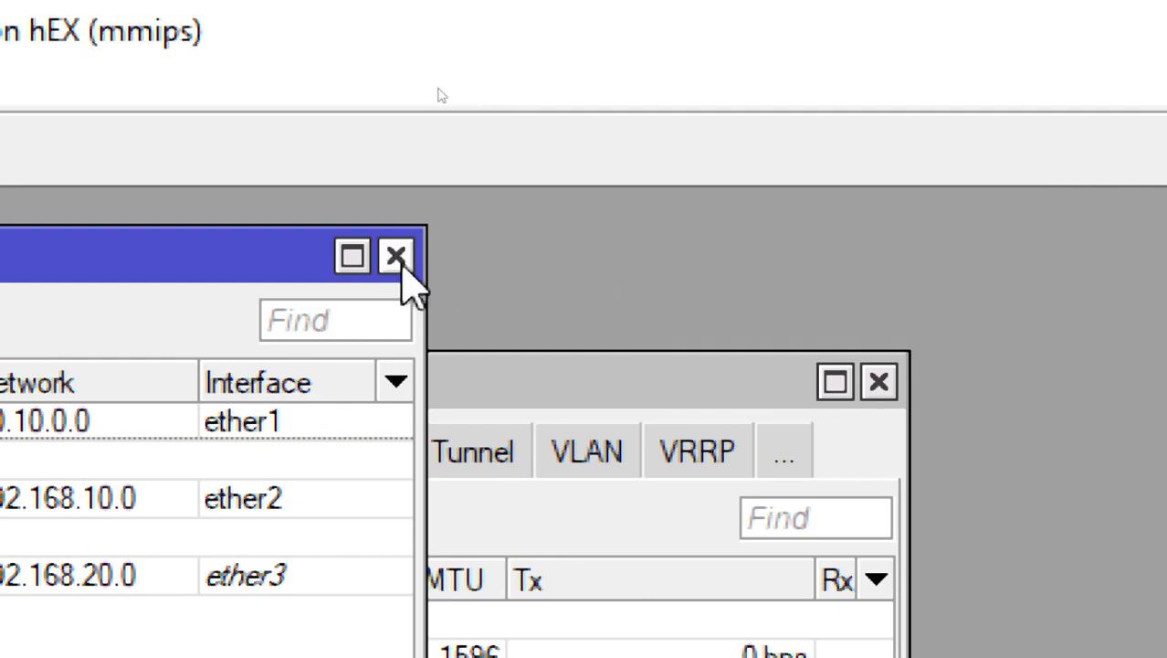
Close the address list and interface list, and open the router's IP neighbor list
left_click(396, 257)
left_click(882, 391)
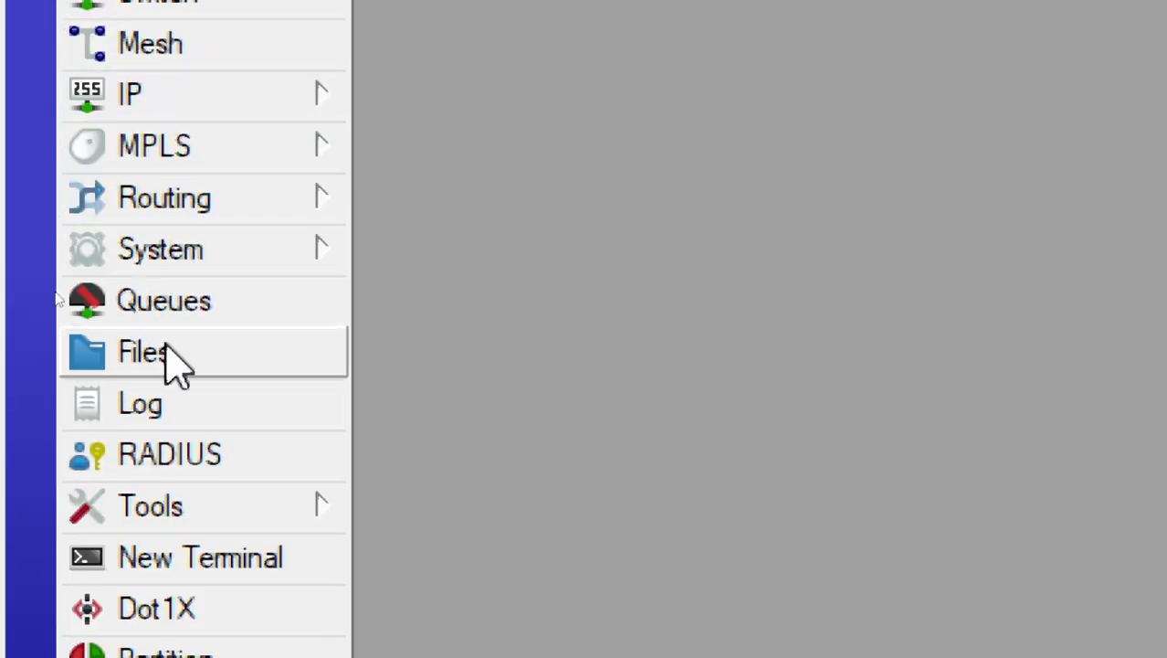
left_click(178, 102)
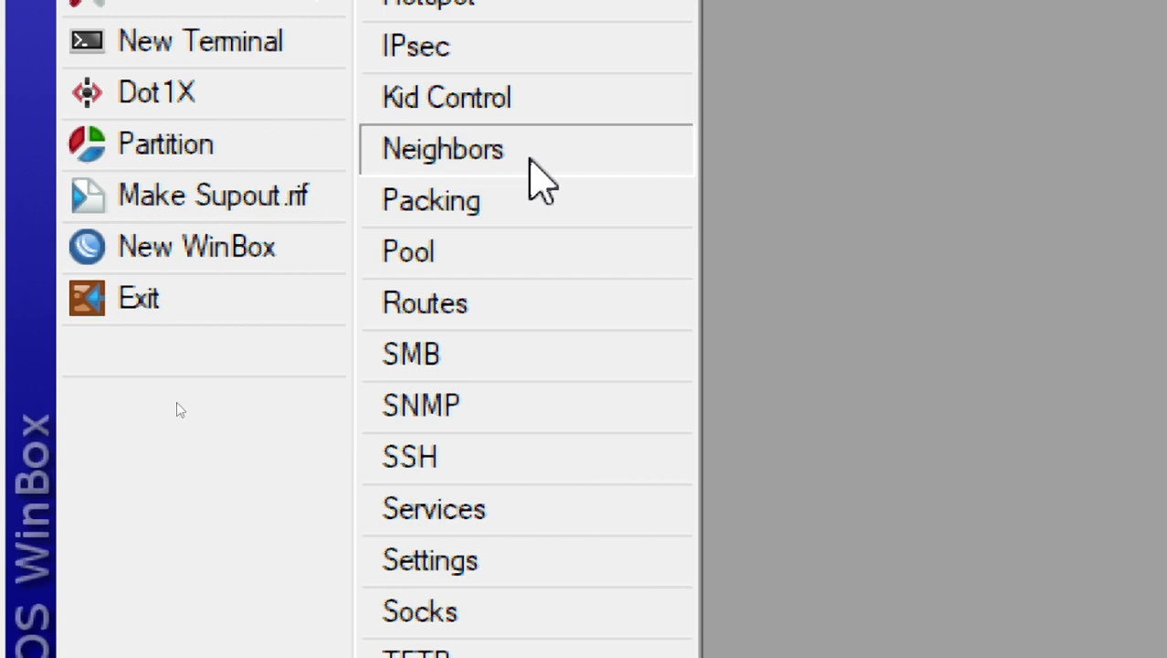
left_click(537, 176)
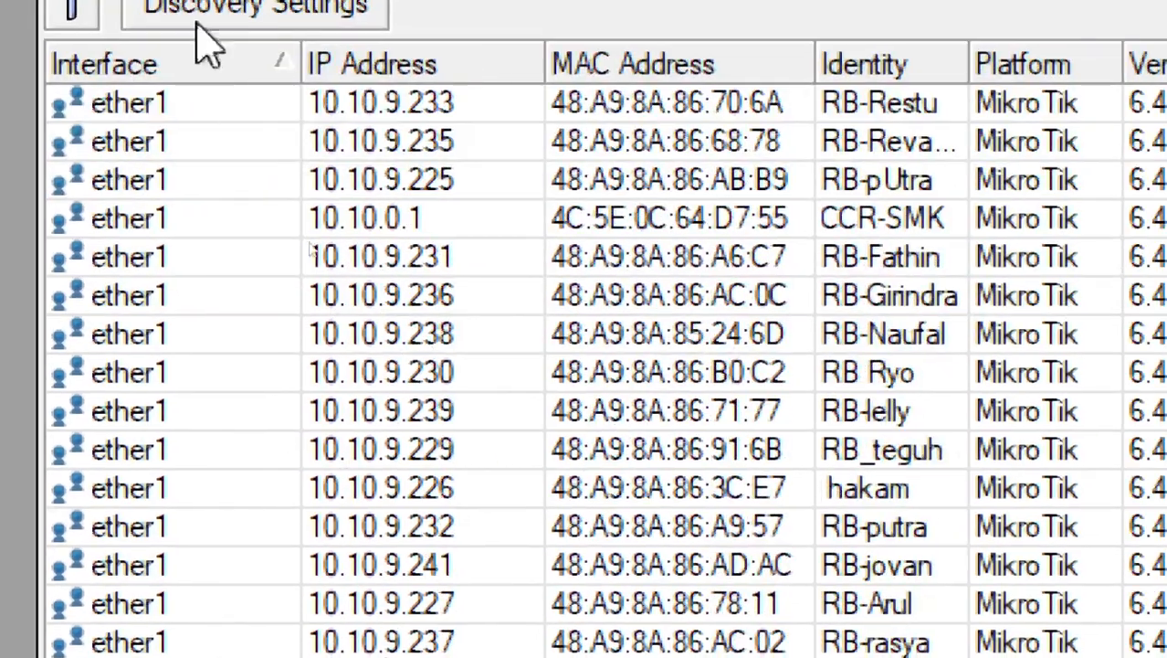
Look through the devices in the neighbor list and open the neighbor discovery settings
scroll(925, 499, "down", 6)
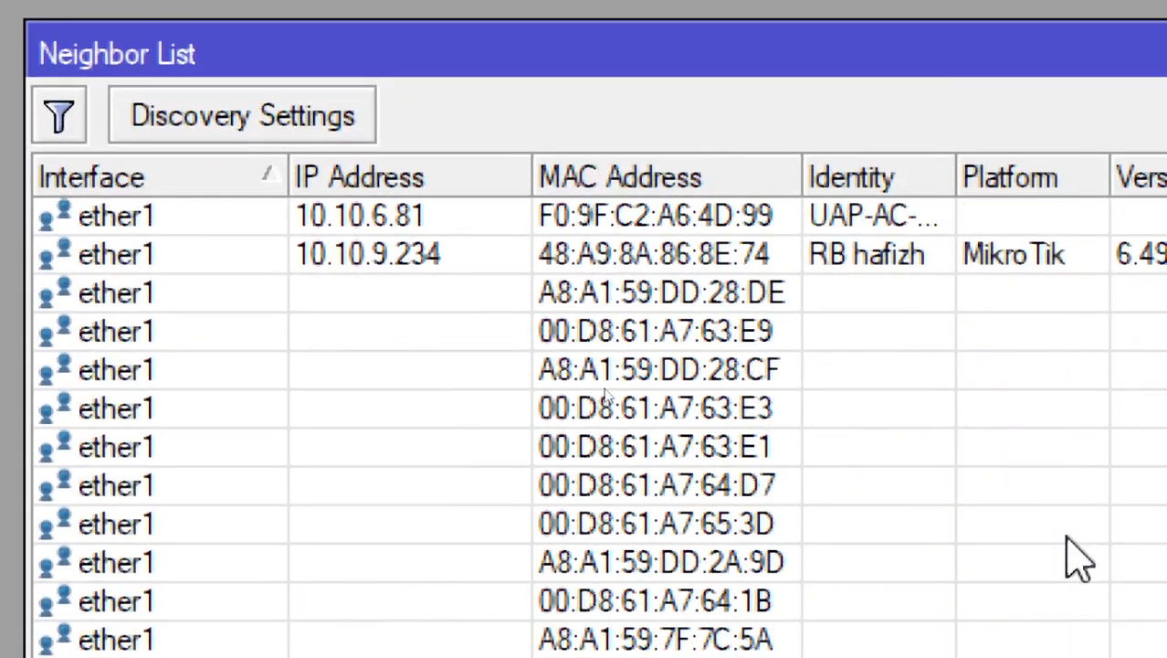
scroll(1077, 559, "down", 9)
scroll(1077, 559, "up", 2)
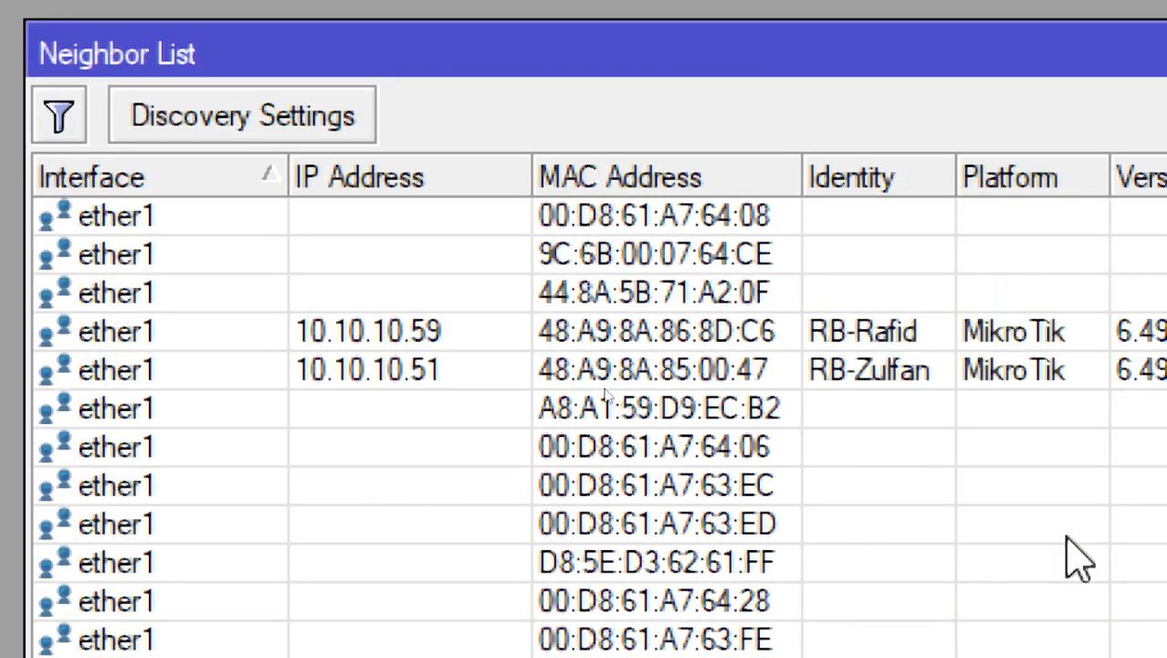
scroll(1077, 559, "down", 12)
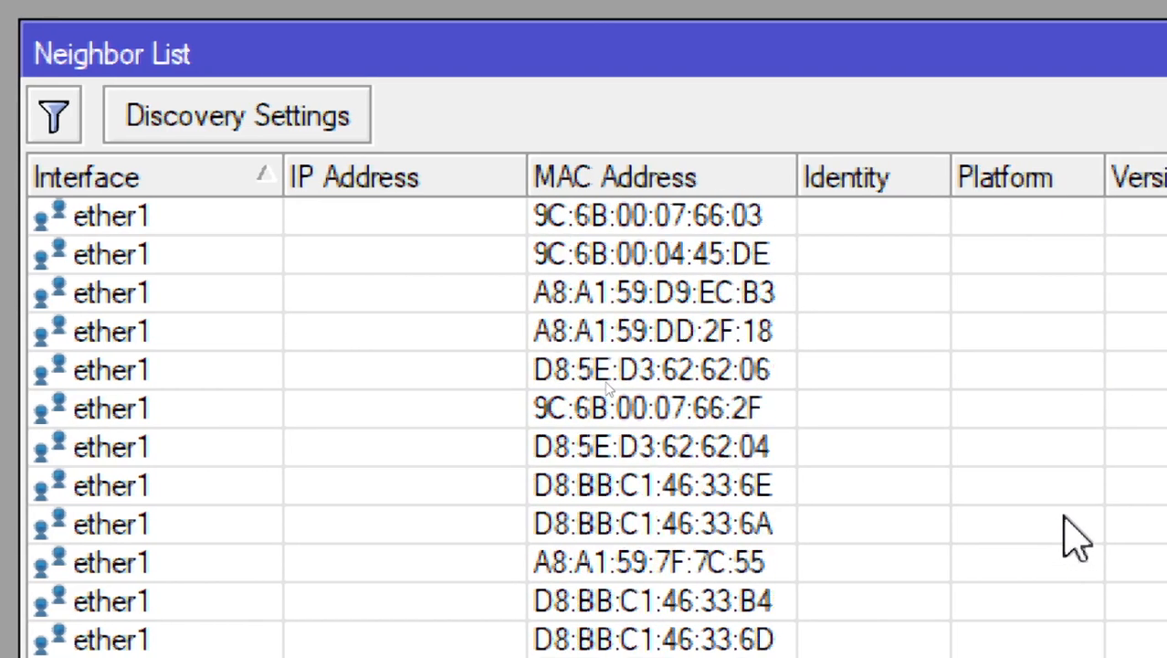
scroll(1076, 539, "up", 2)
scroll(1064, 511, "up", 16)
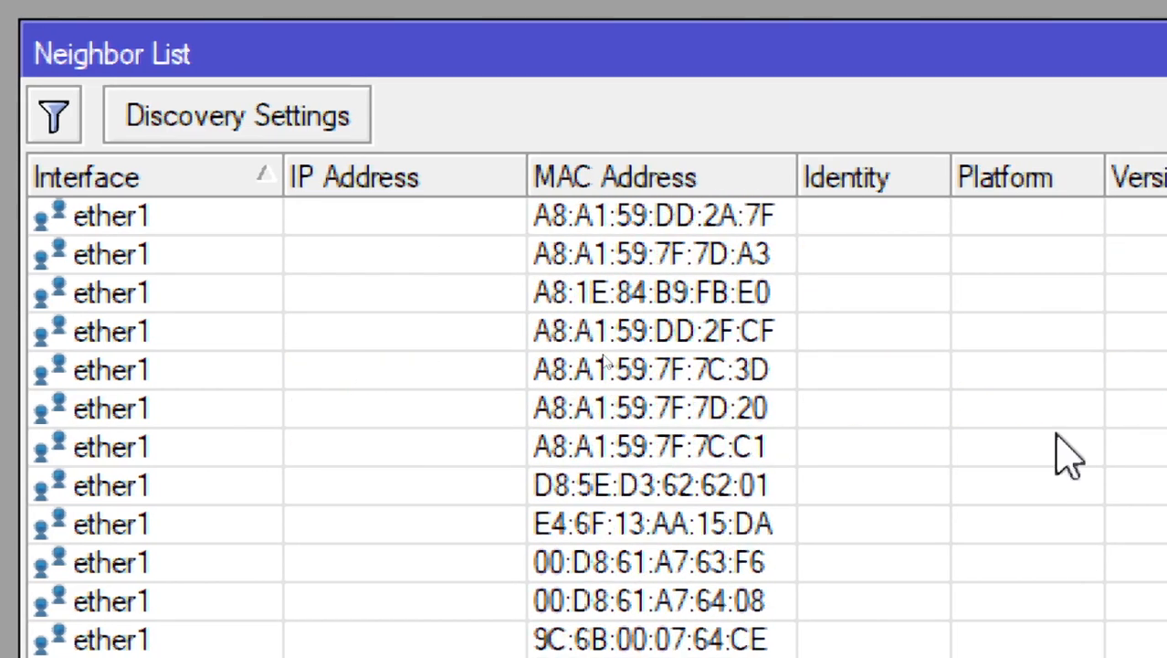
scroll(1069, 438, "up", 5)
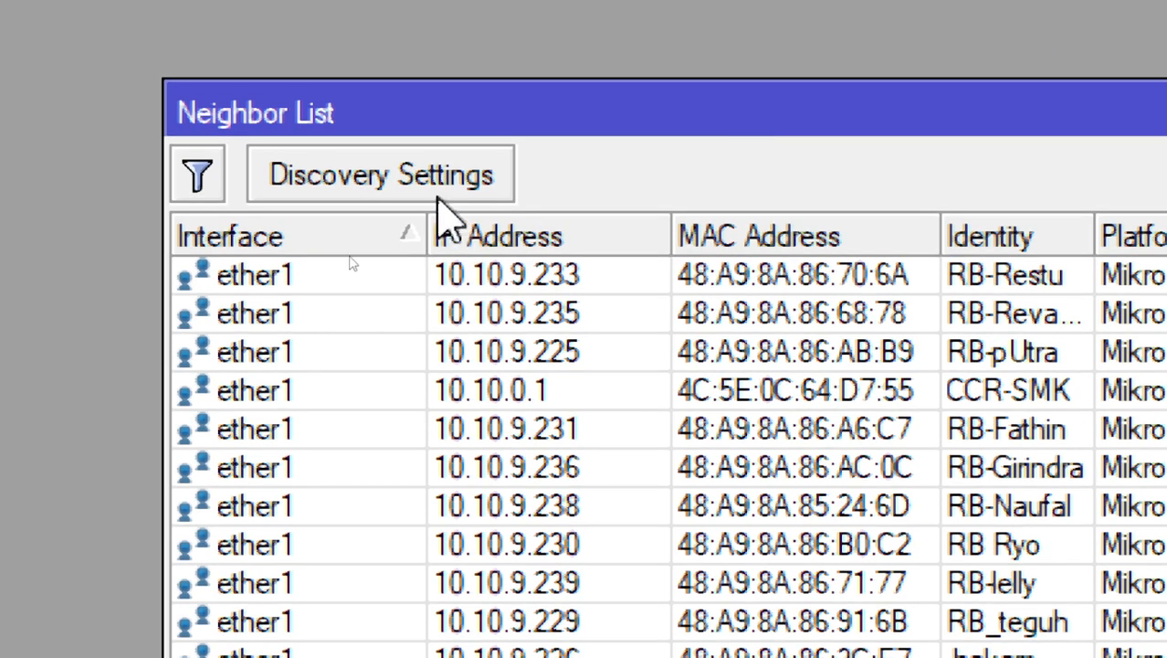
left_click(438, 191)
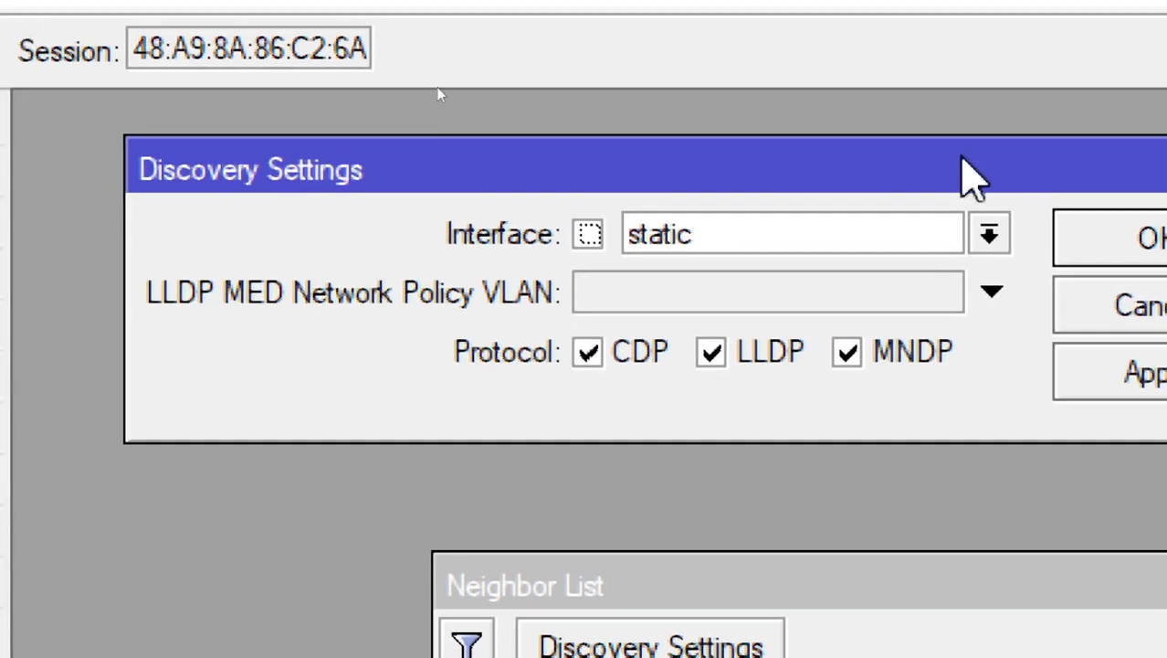
Set the neighbor discovery interface to none and accept the discovery settings
left_click(925, 181)
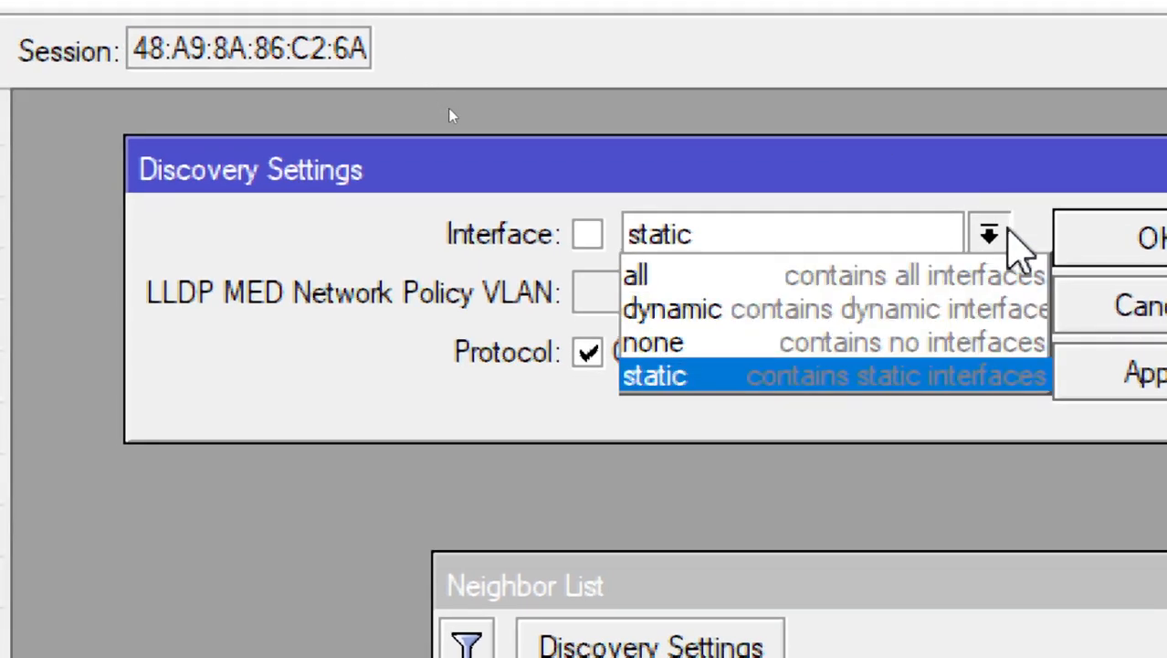
left_click(1005, 235)
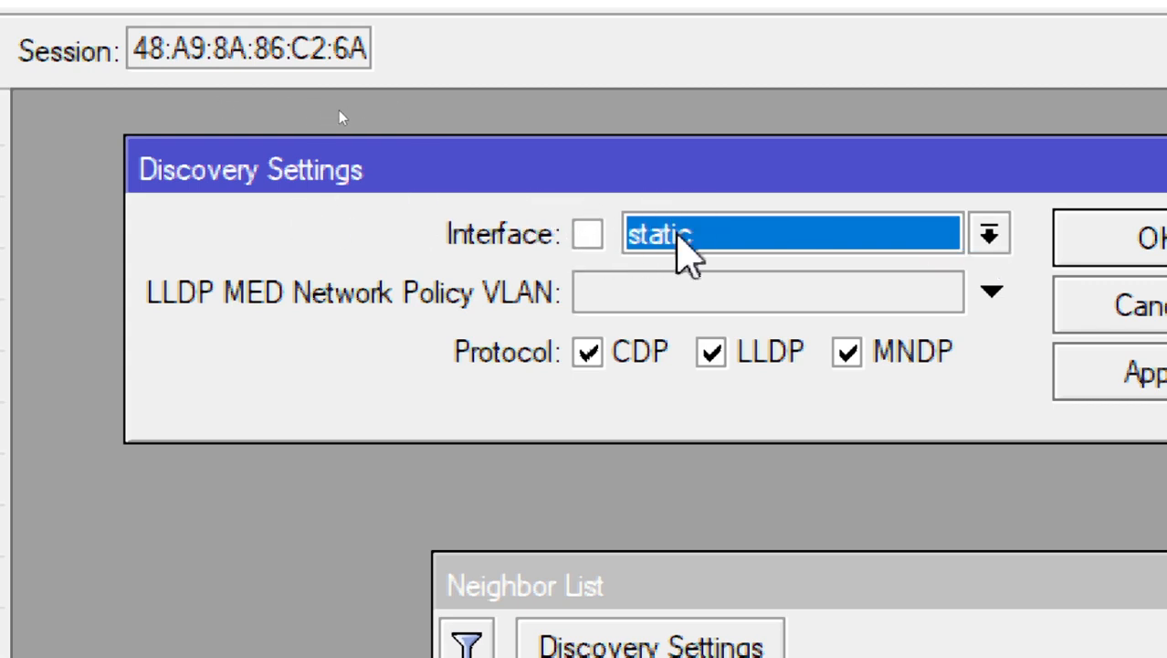
left_click(725, 234)
left_click(726, 235)
left_click(726, 234)
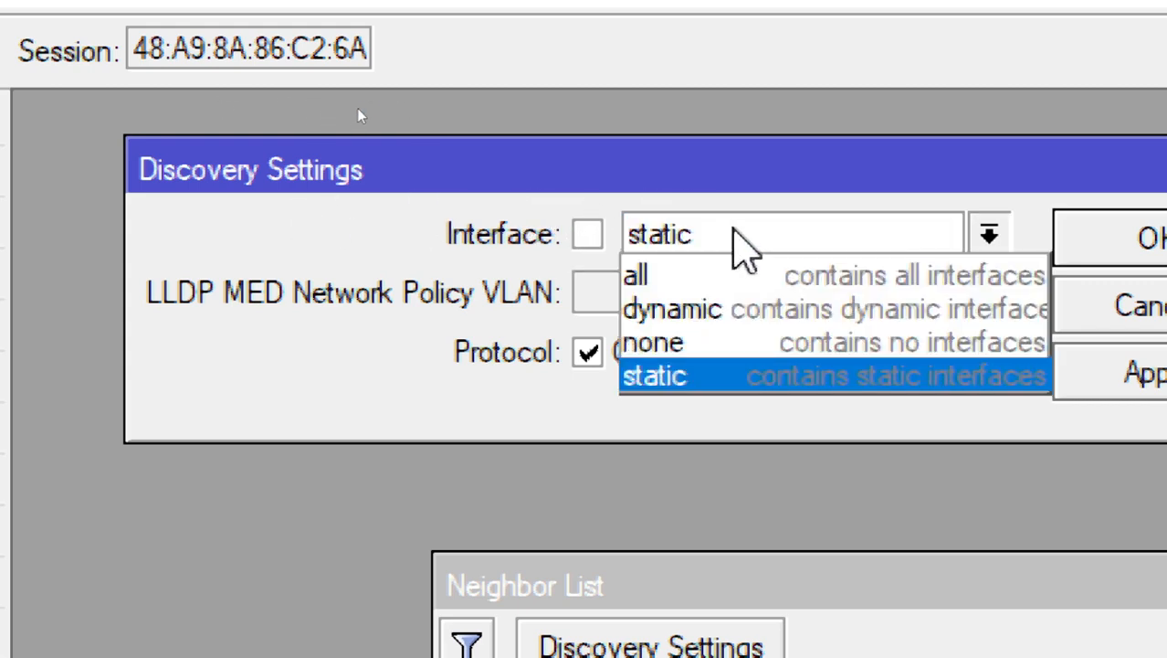
left_click(384, 230)
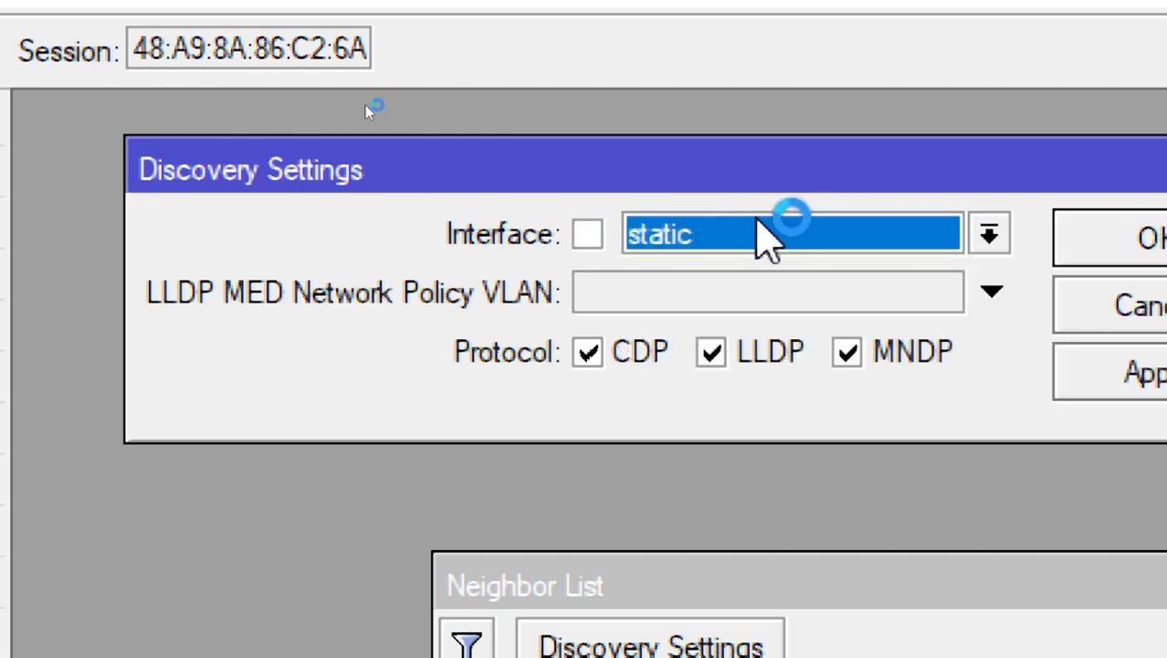
left_click(992, 232)
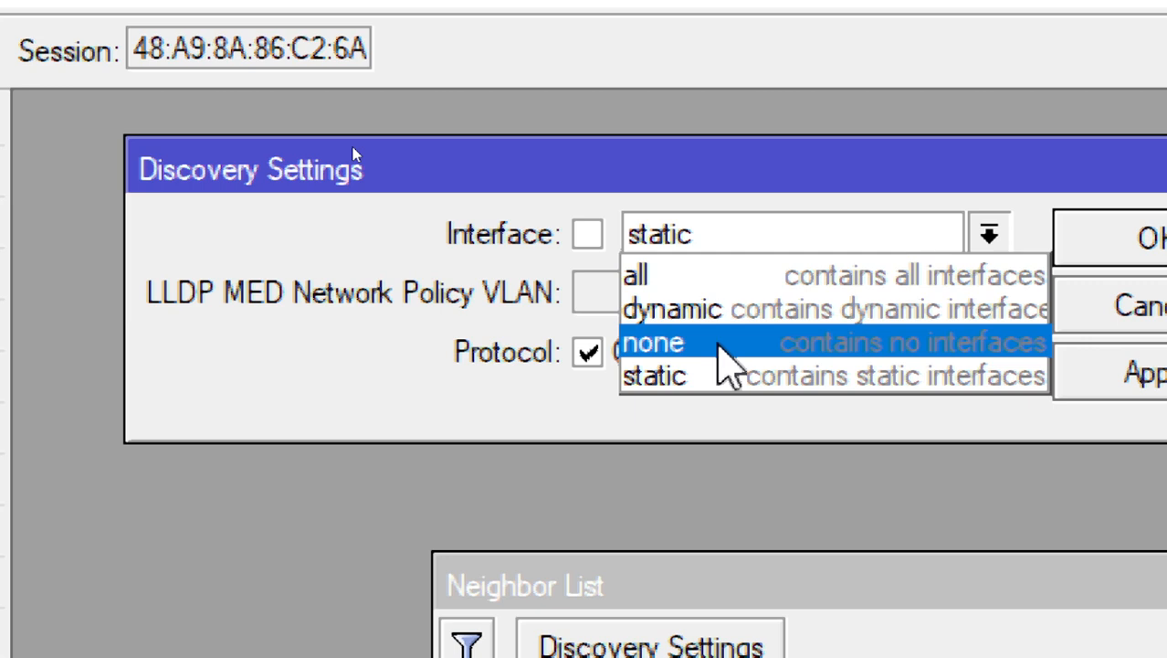
left_click(717, 344)
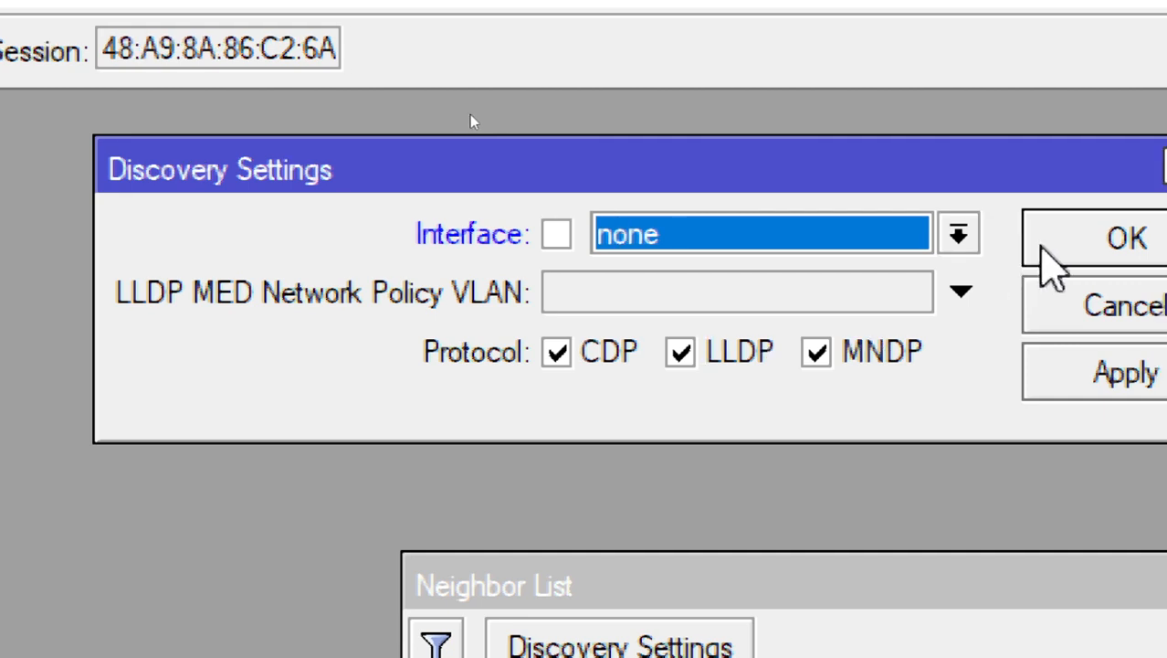
left_click(1043, 247)
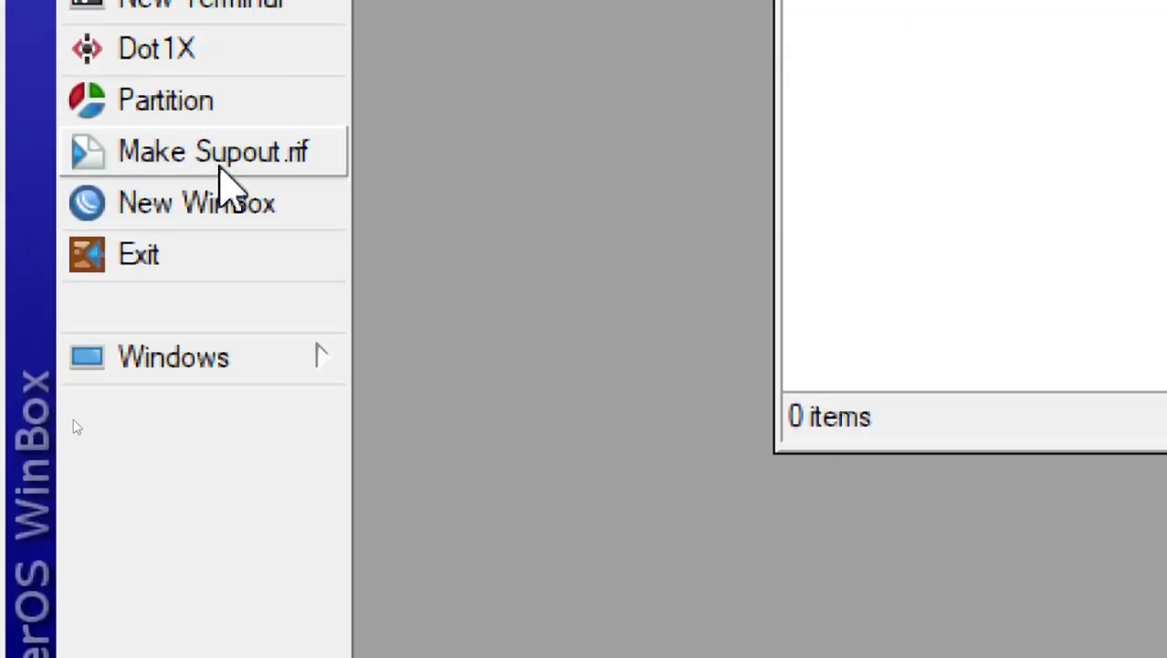
Open a separate WinBox login window, refresh its neighbor list repeatedly, and check which routers are still discovered
left_click(229, 214)
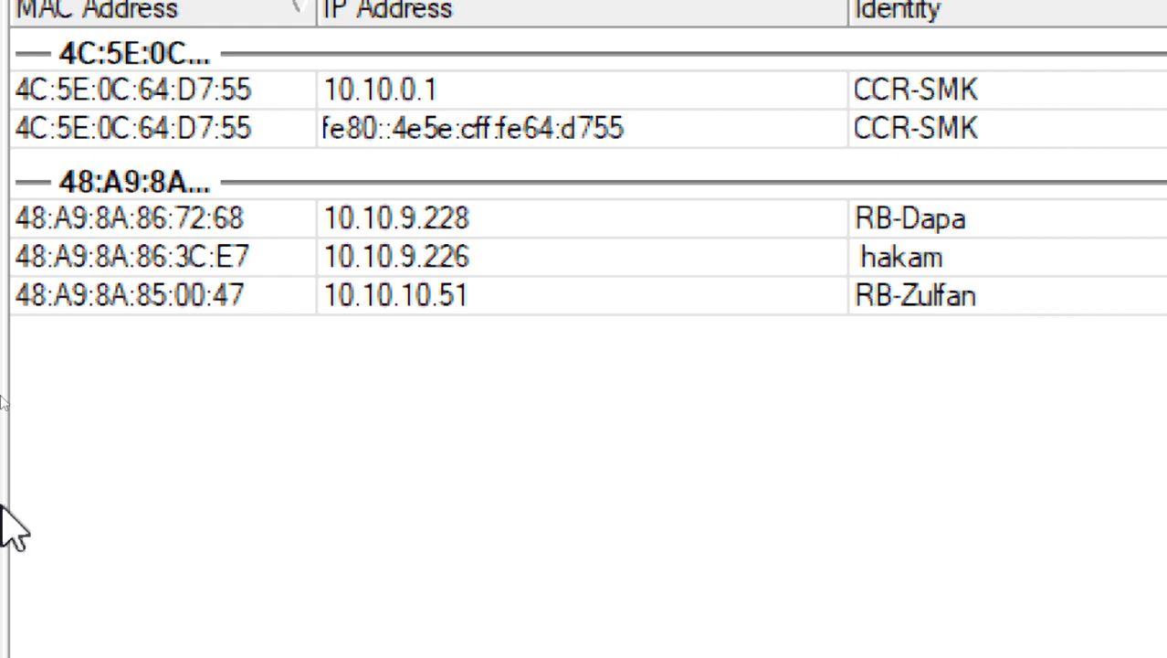
left_click(375, 249)
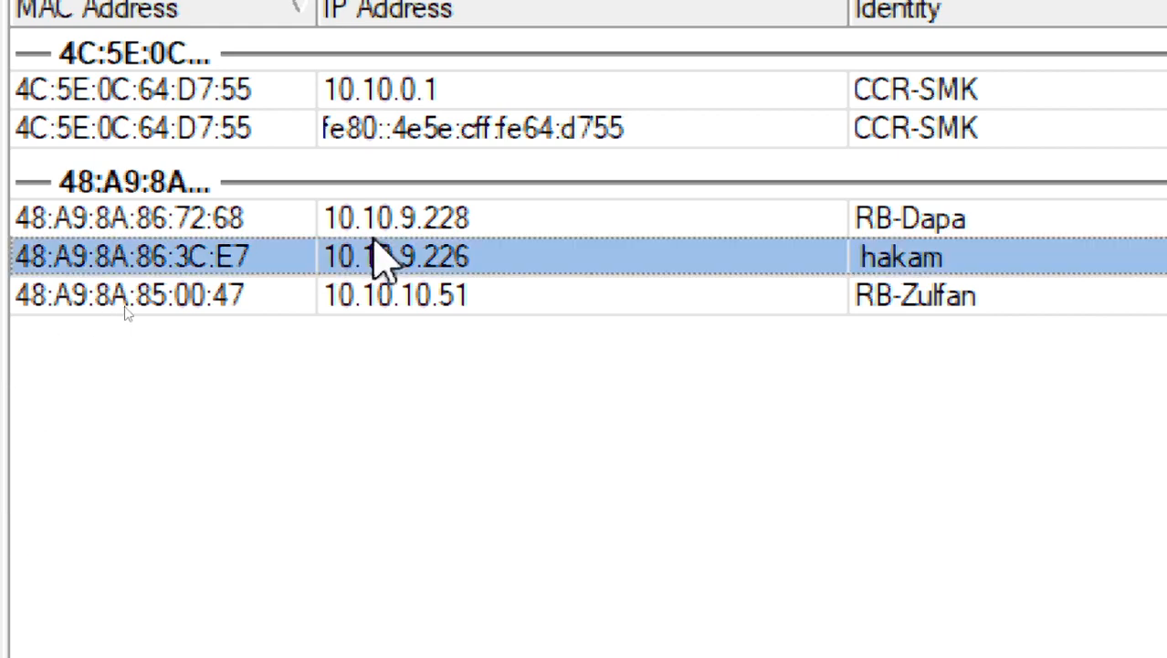
left_click(395, 294)
left_click(192, 77)
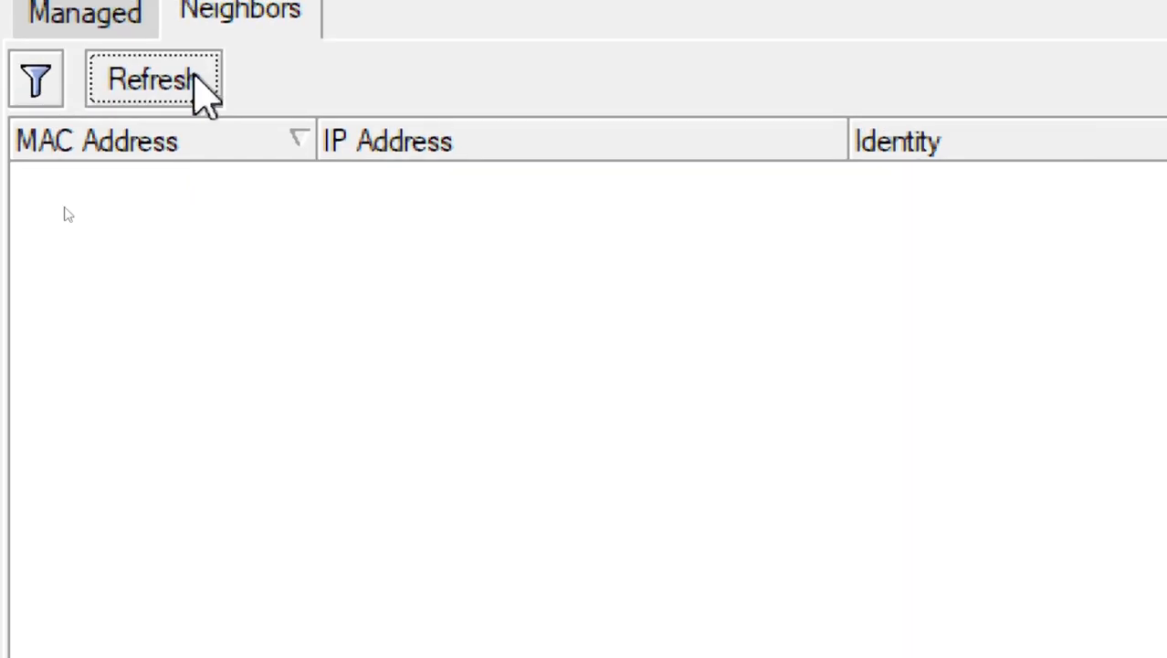
left_click(860, 391)
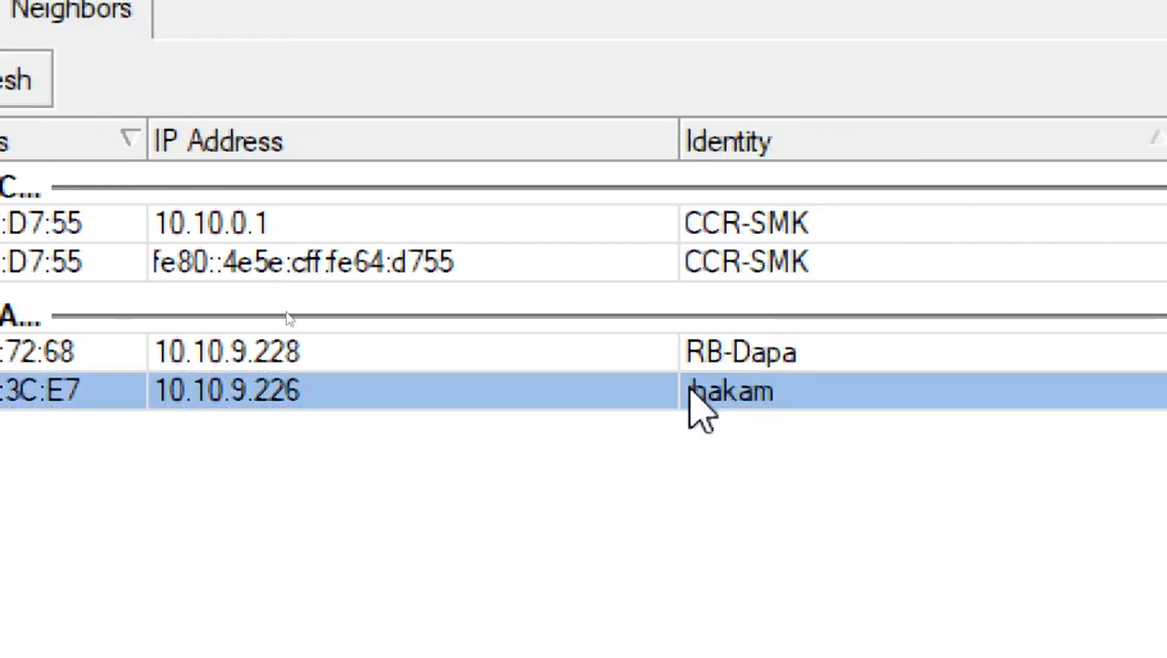
left_click(653, 358)
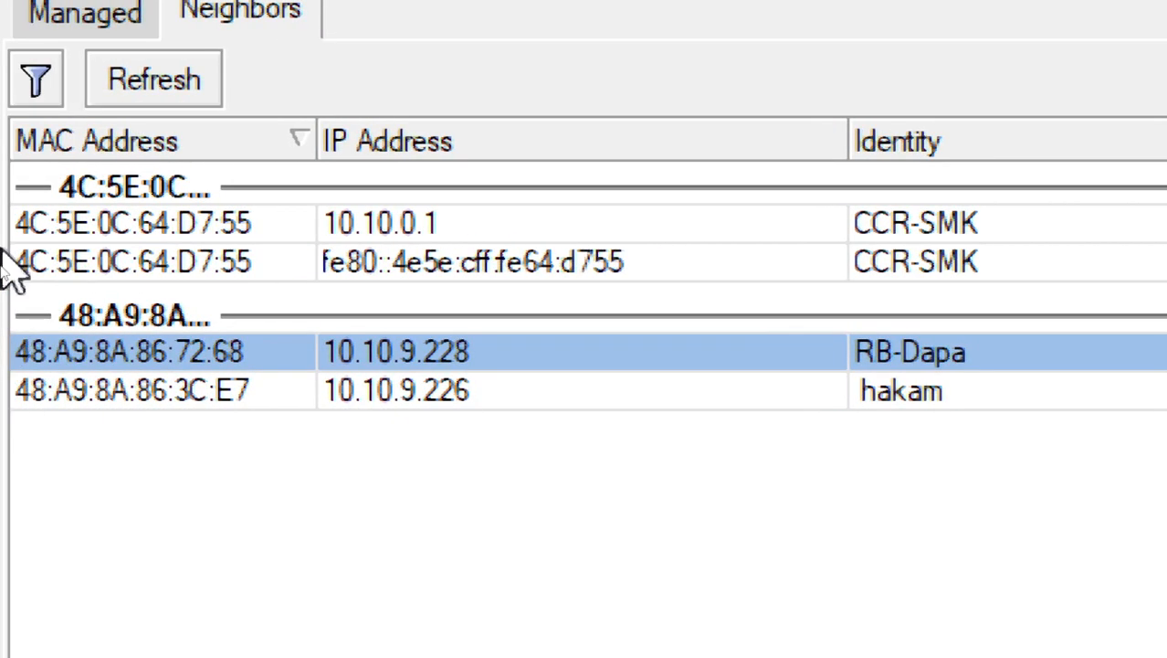
left_click(172, 84)
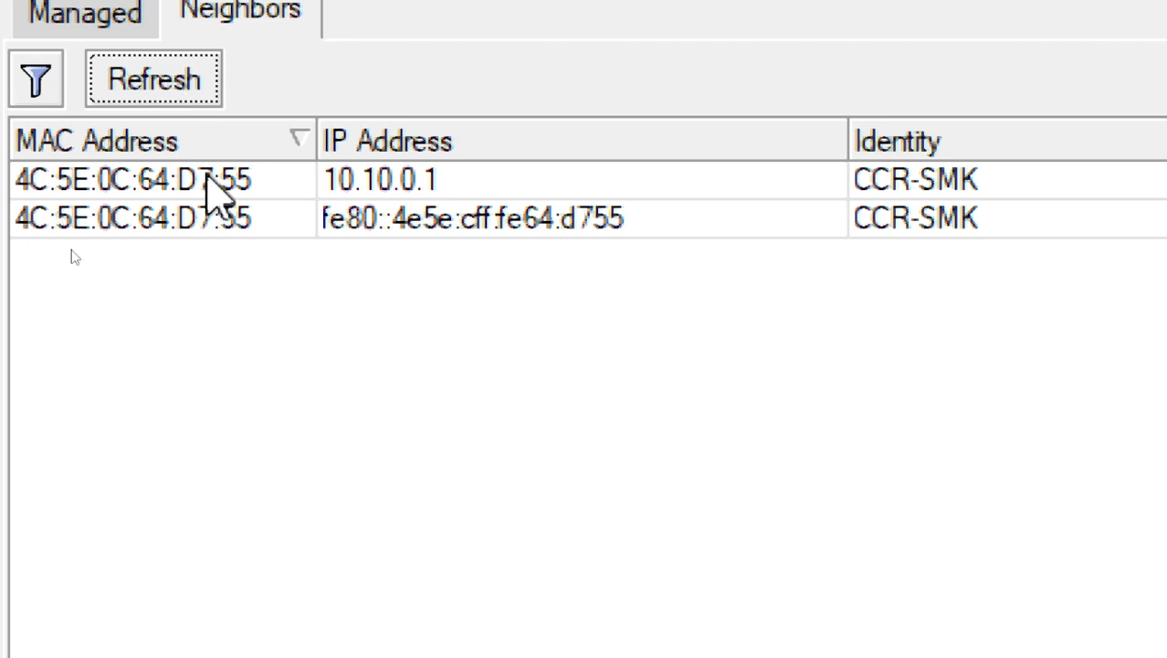
left_click(738, 307)
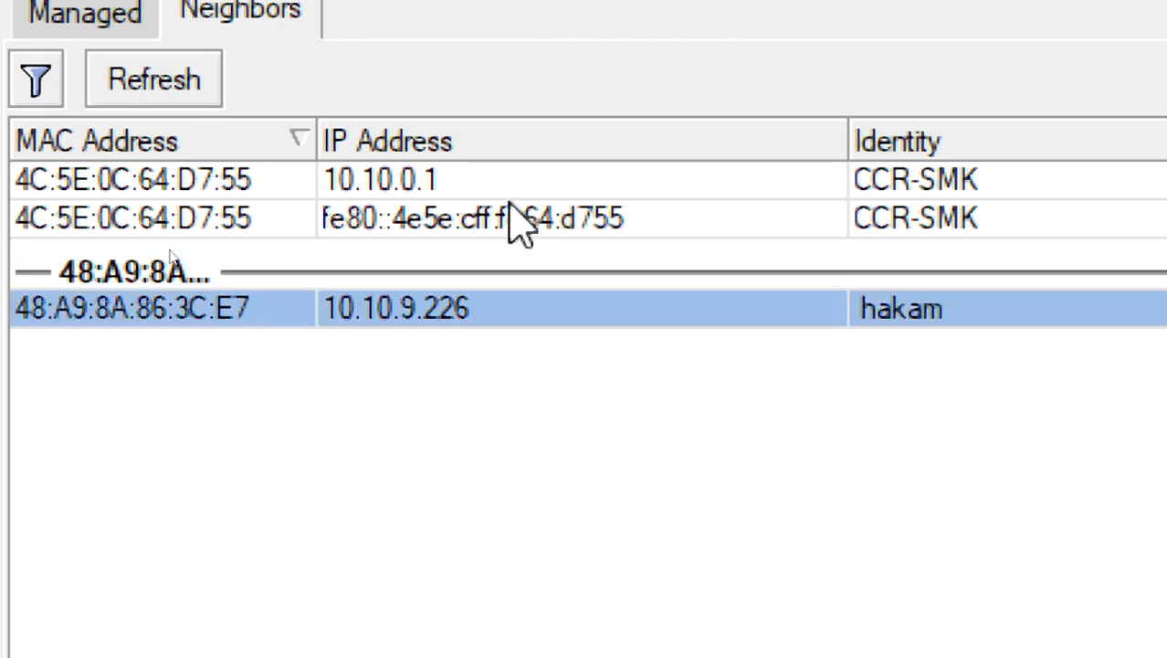
left_click(201, 80)
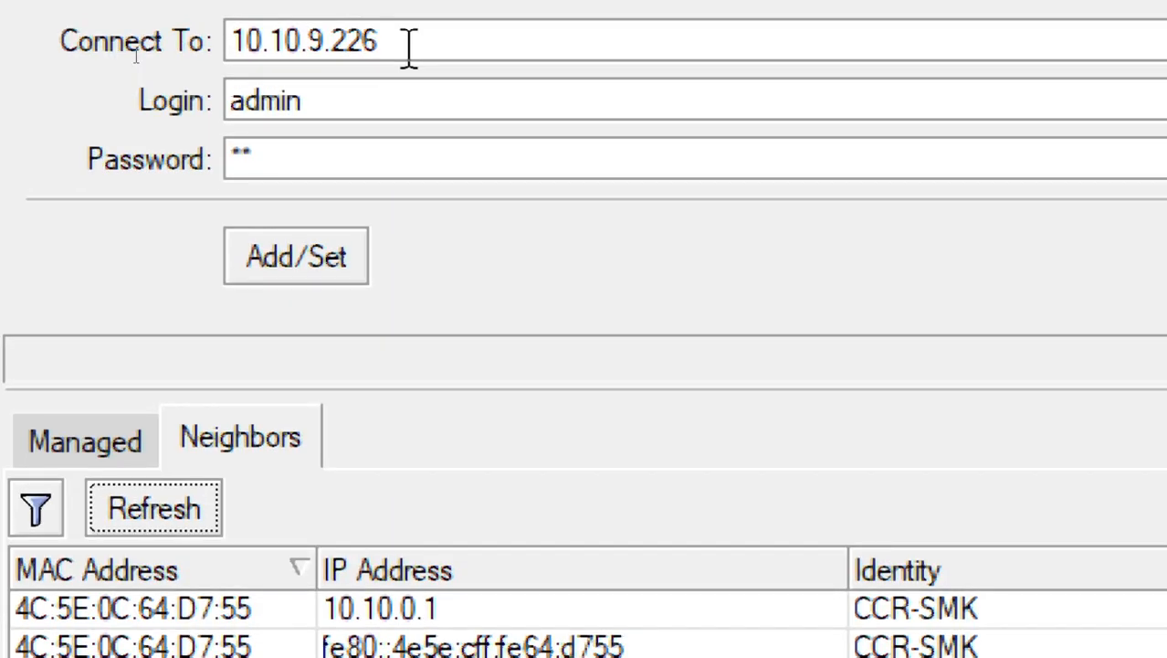
double_click(408, 41)
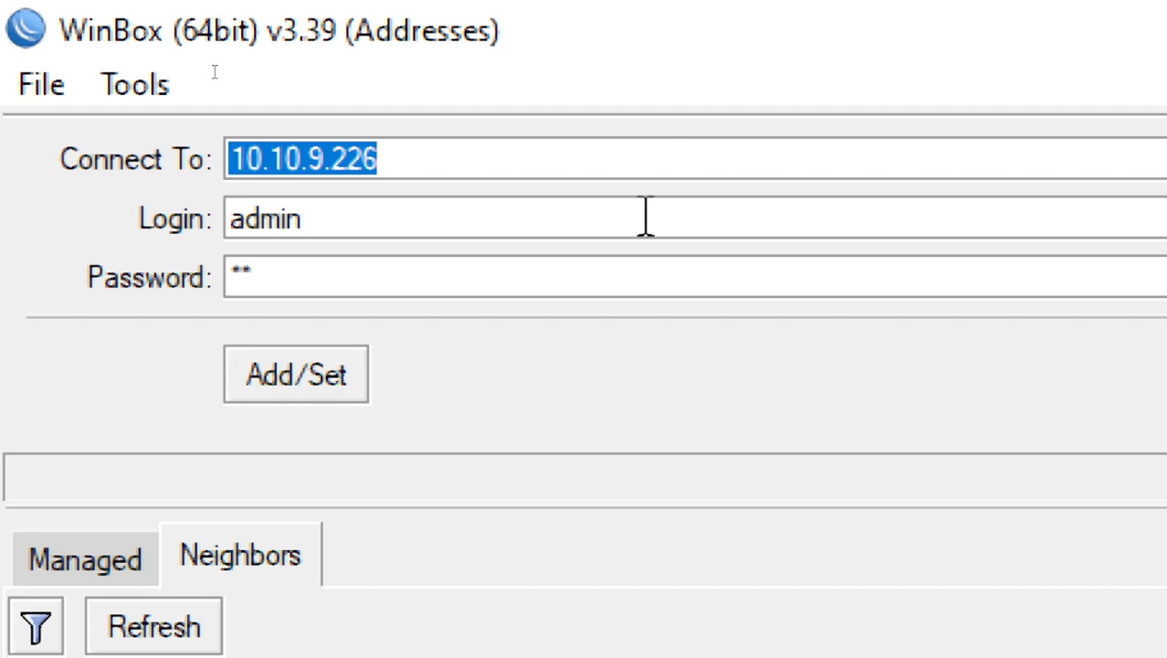
type("19")
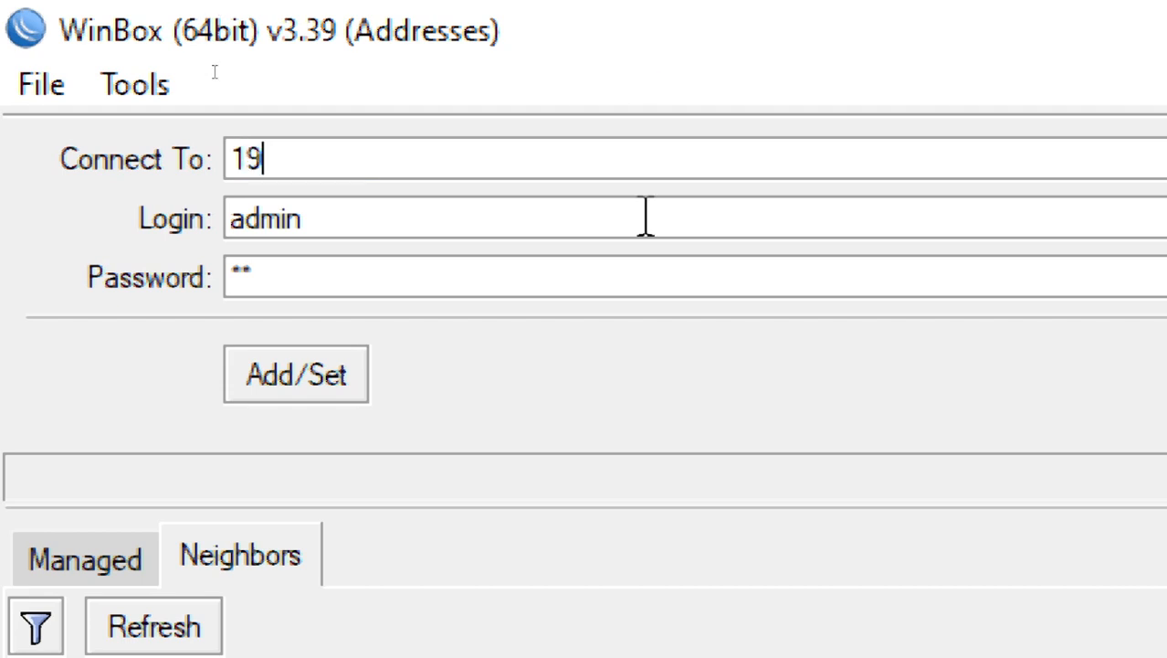
type("2.")
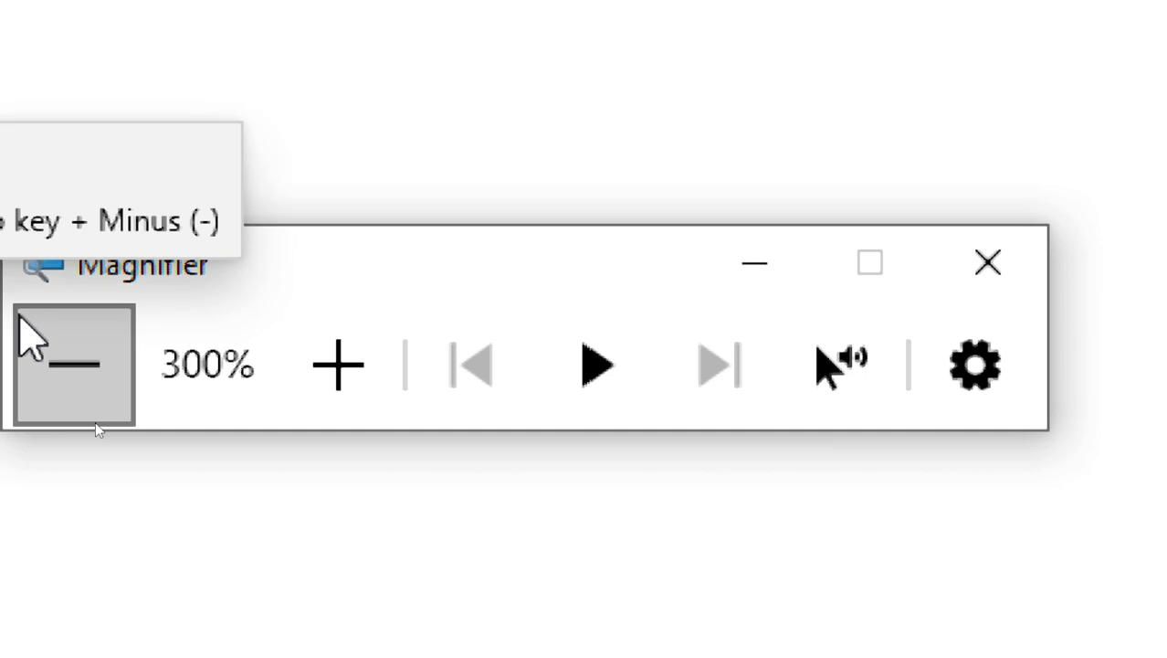
left_click(21, 322)
left_click(21, 376)
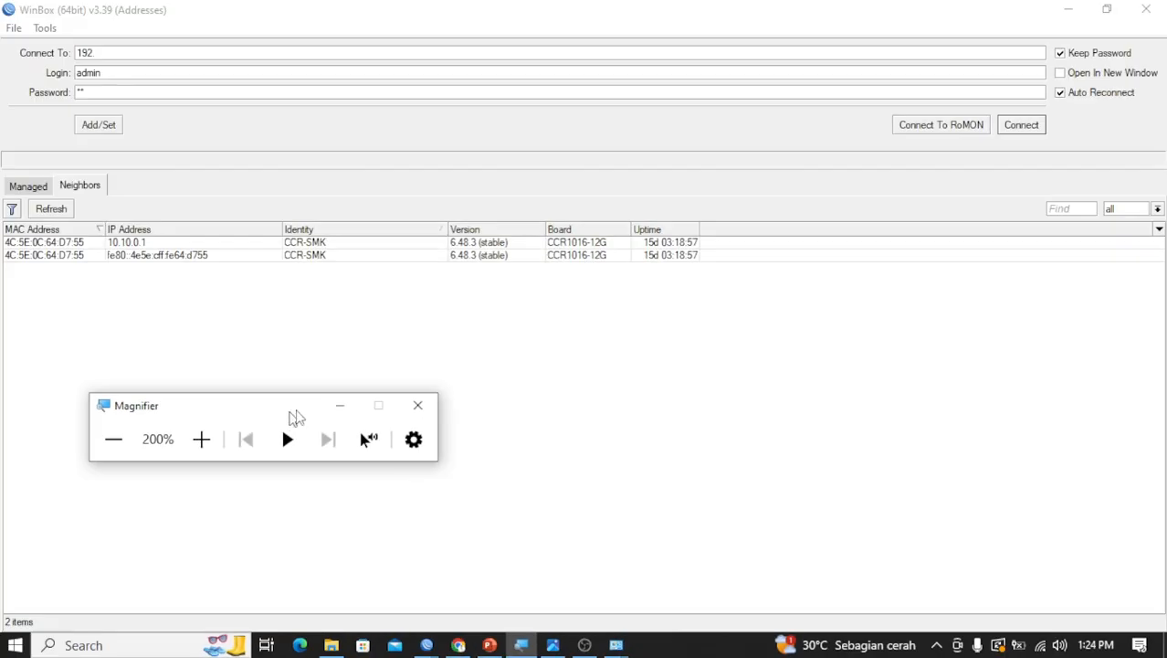
left_click(334, 410)
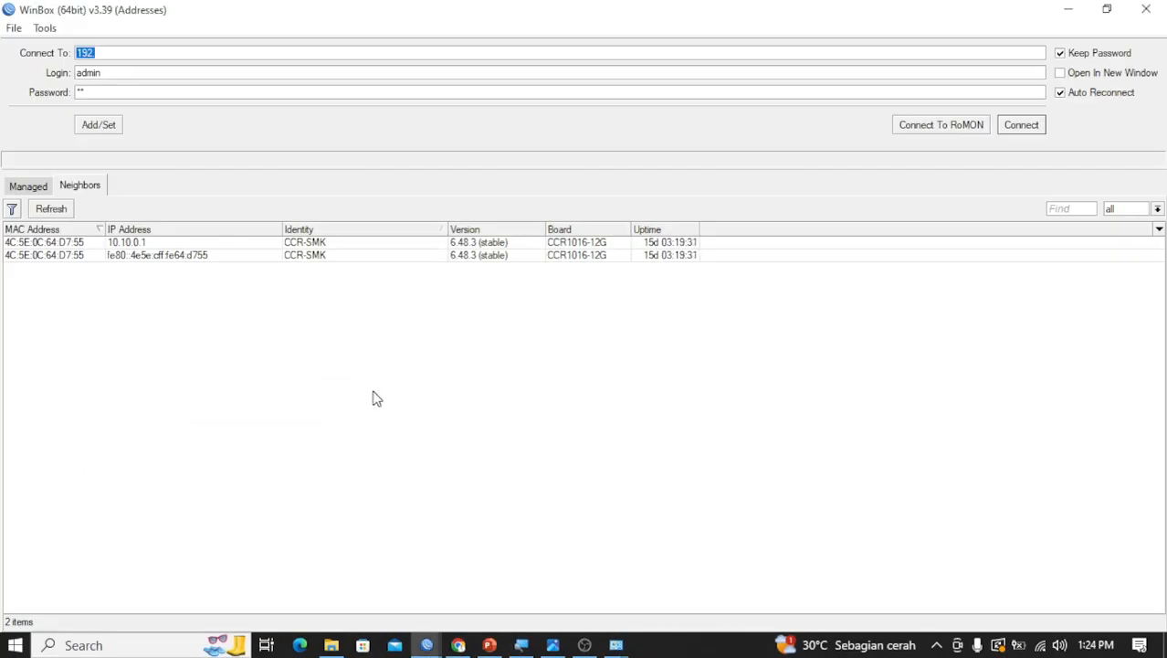
Switch to Windows Network Connections and open the Ethernet adapter's Internet Protocol Version 4 (TCP/IPv4) properties
left_click(615, 639)
left_click(683, 584)
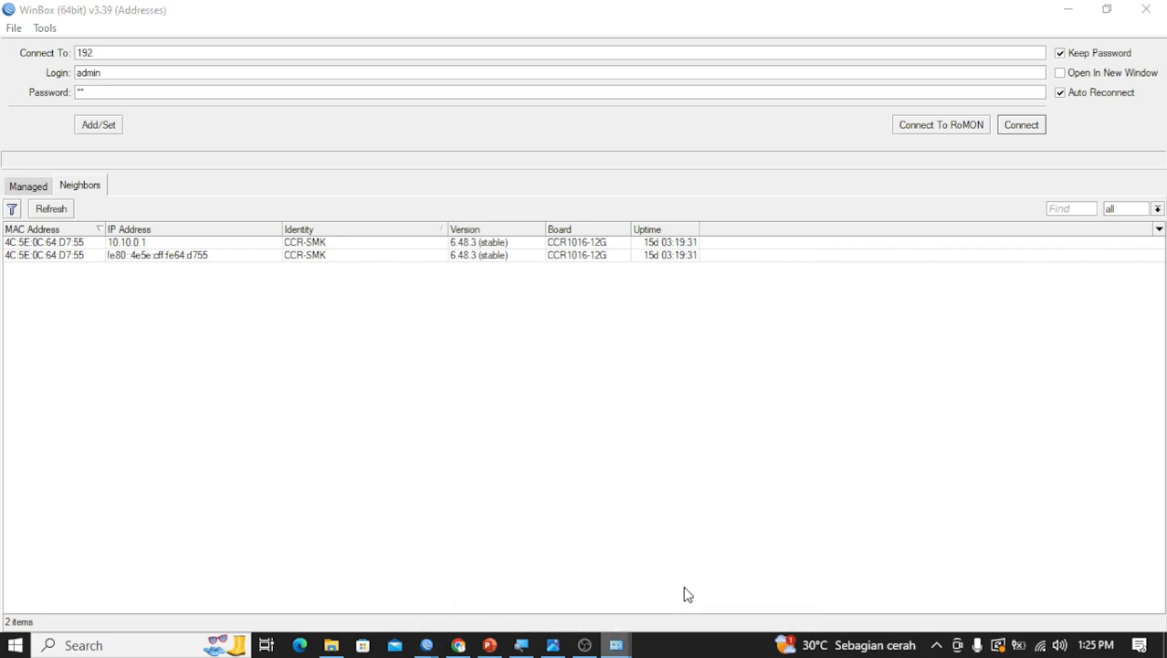
left_click(345, 174)
double_click(345, 173)
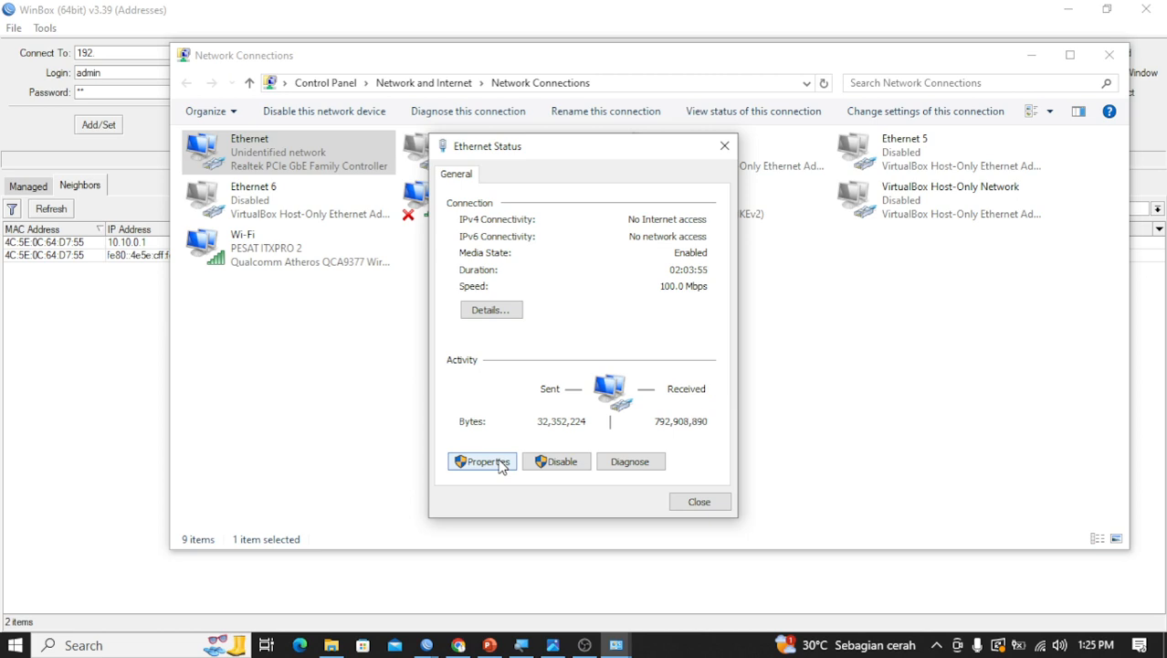
left_click(482, 462)
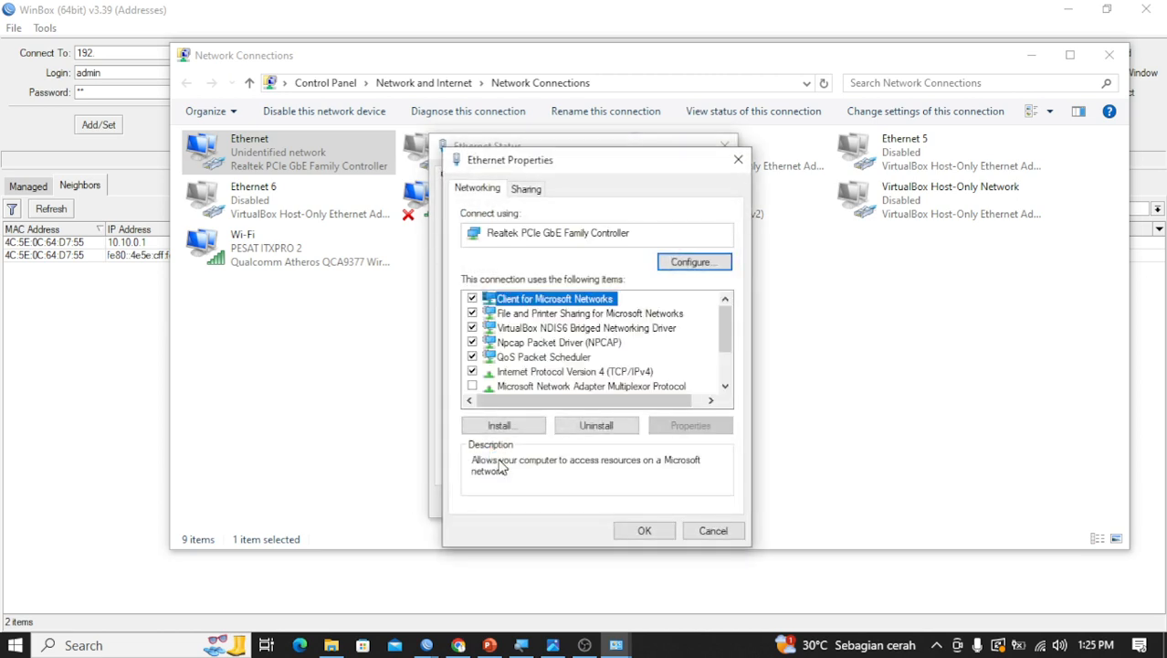
double_click(622, 372)
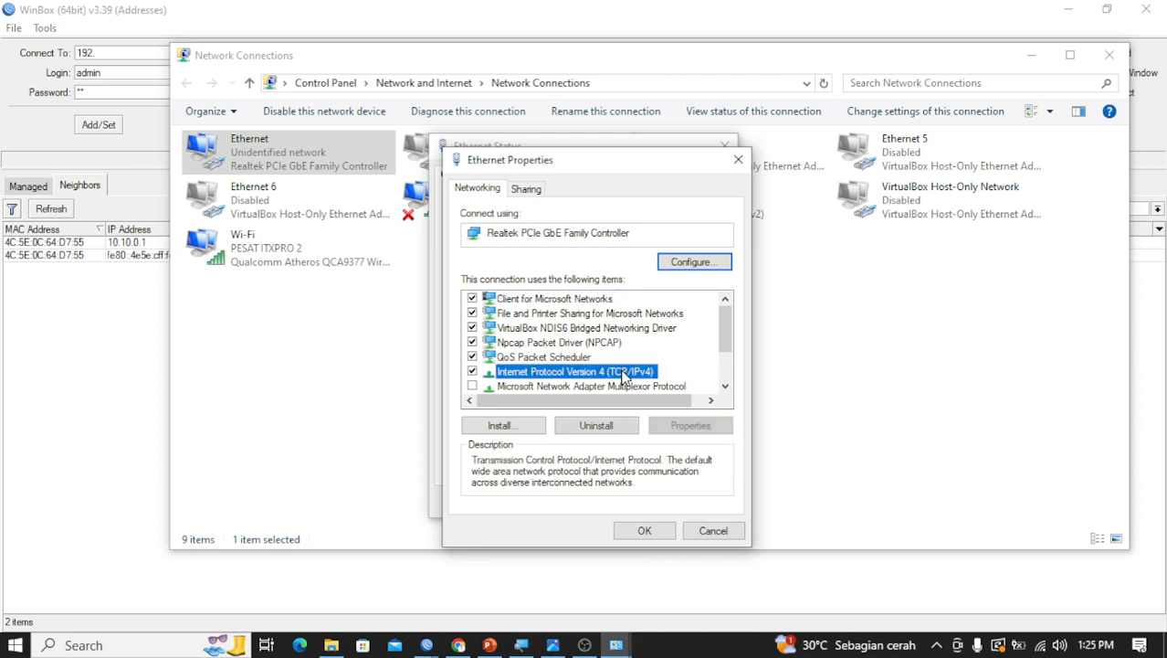
Assign the Ethernet adapter static IP 192.168.10.22, subnet mask 255.255.255.0 and gateway 192.168.10.1, save it, and minimize Network Connections
left_click(620, 357)
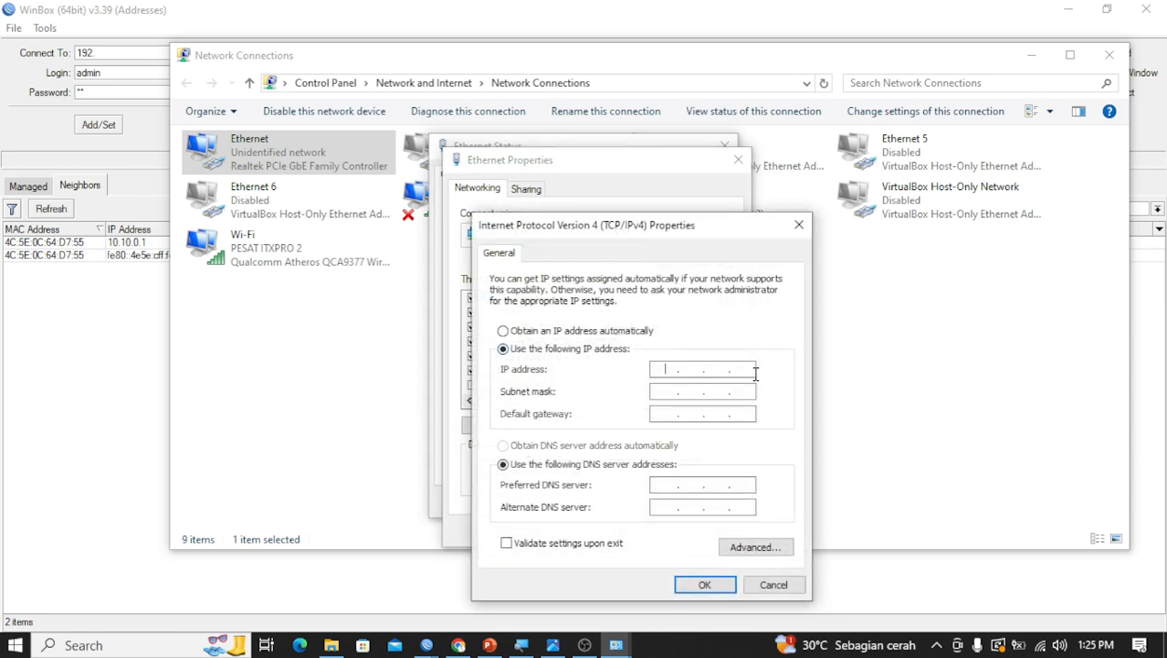
type("192 . 168 . 10 . 22")
key("Tab")
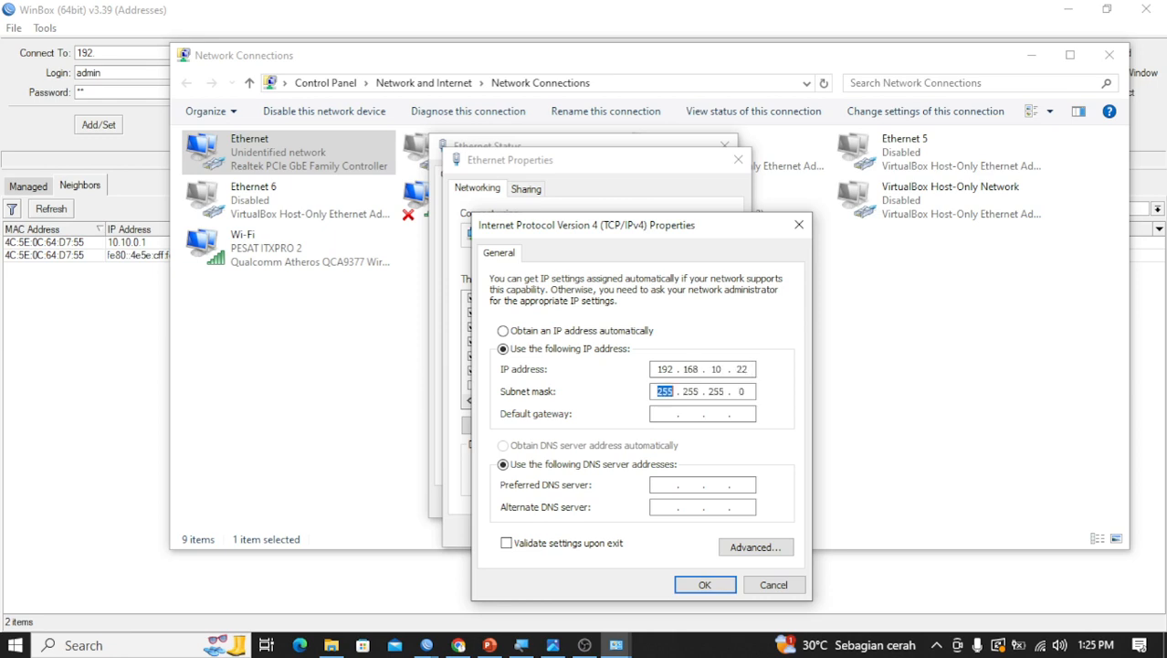
key("Tab")
type("192.168.10.1")
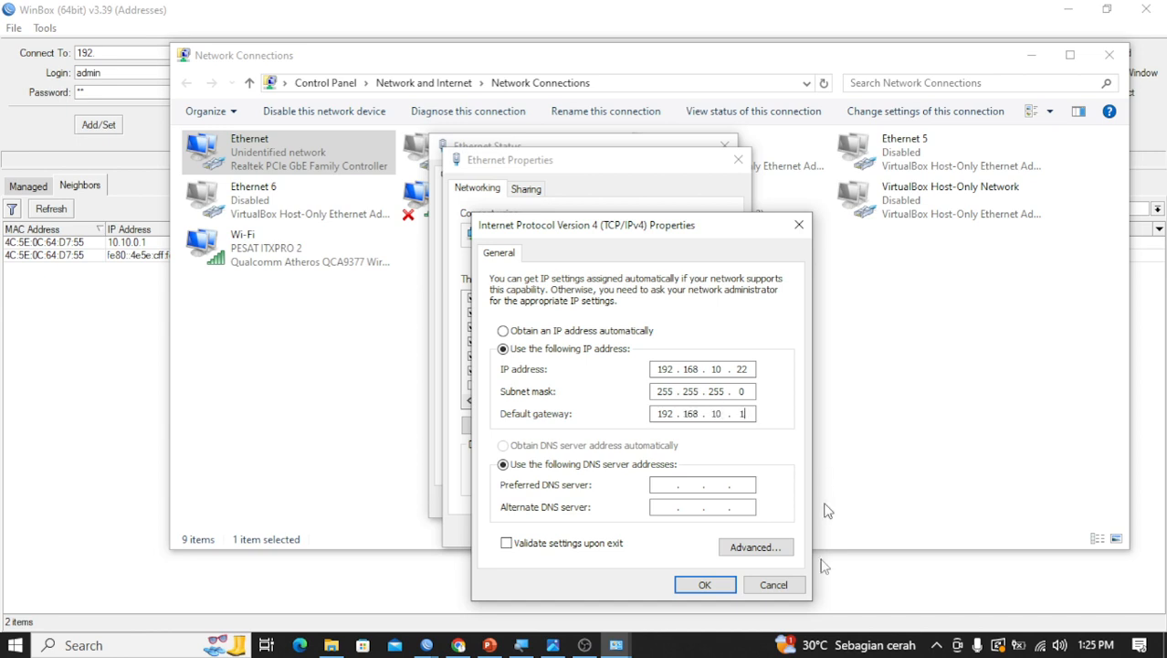
left_click(705, 584)
left_click(668, 533)
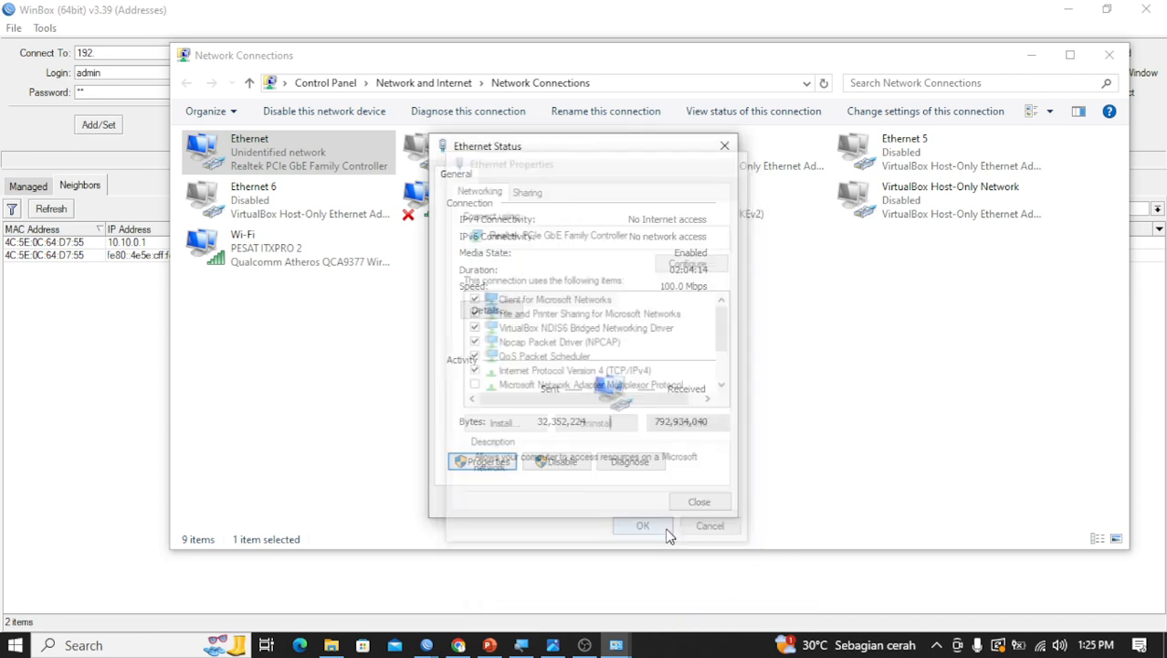
left_click(692, 502)
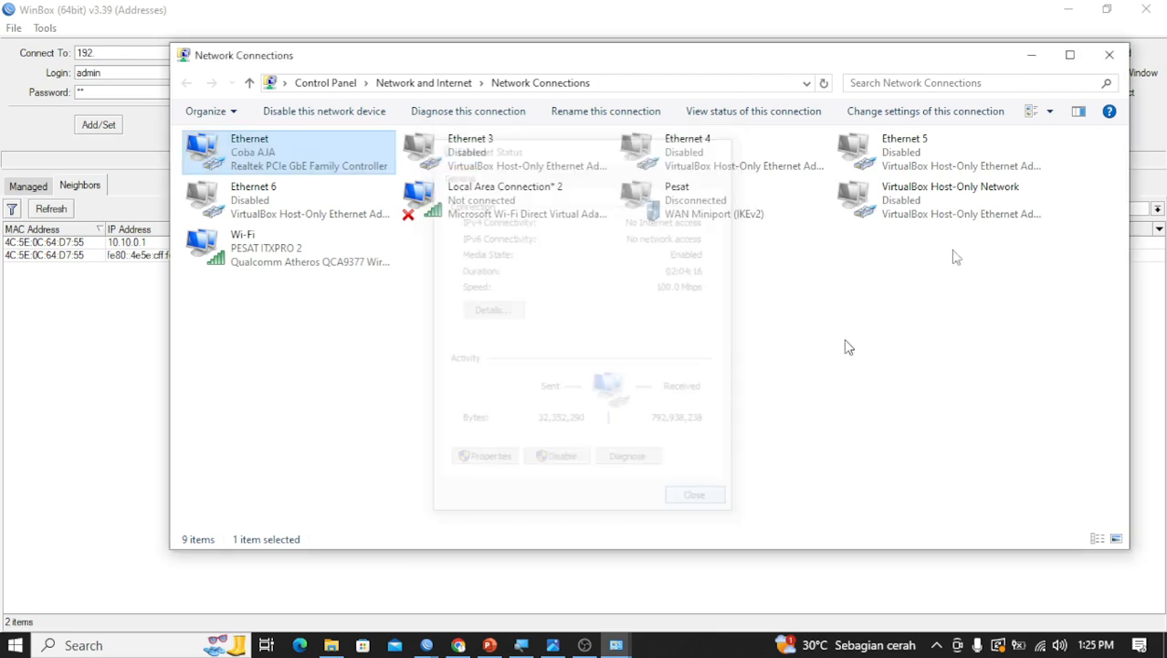
left_click(1031, 55)
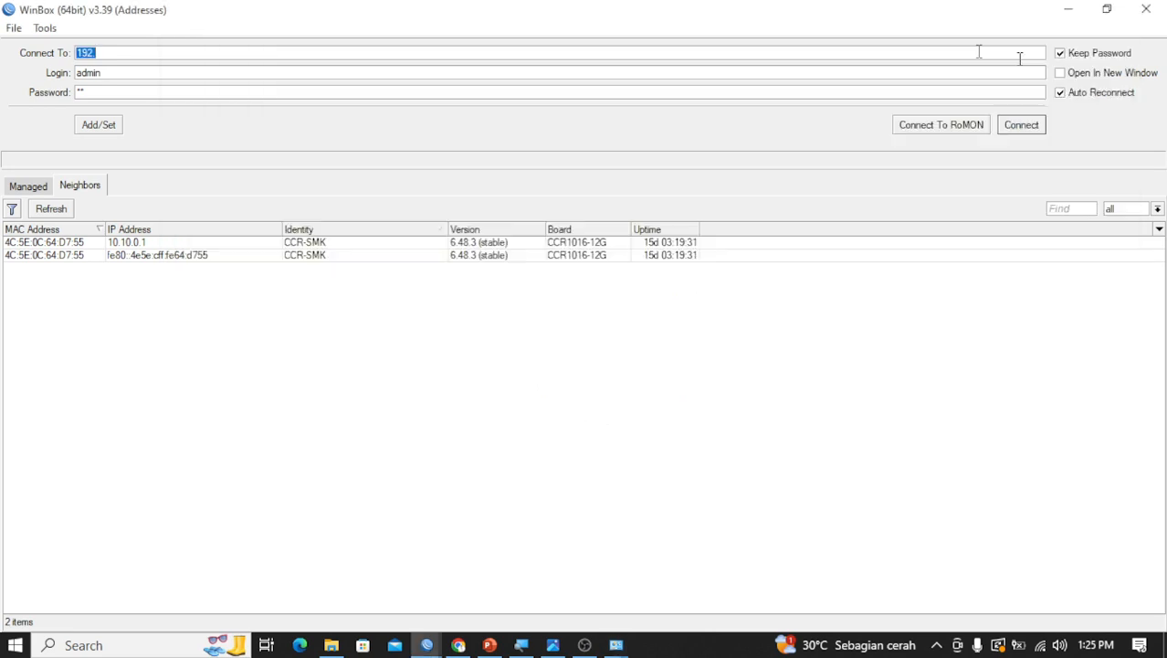
Replace the WinBox login window's connection address with 192.168.10.1 and connect to the router as admin
left_click(255, 52)
left_click(522, 644)
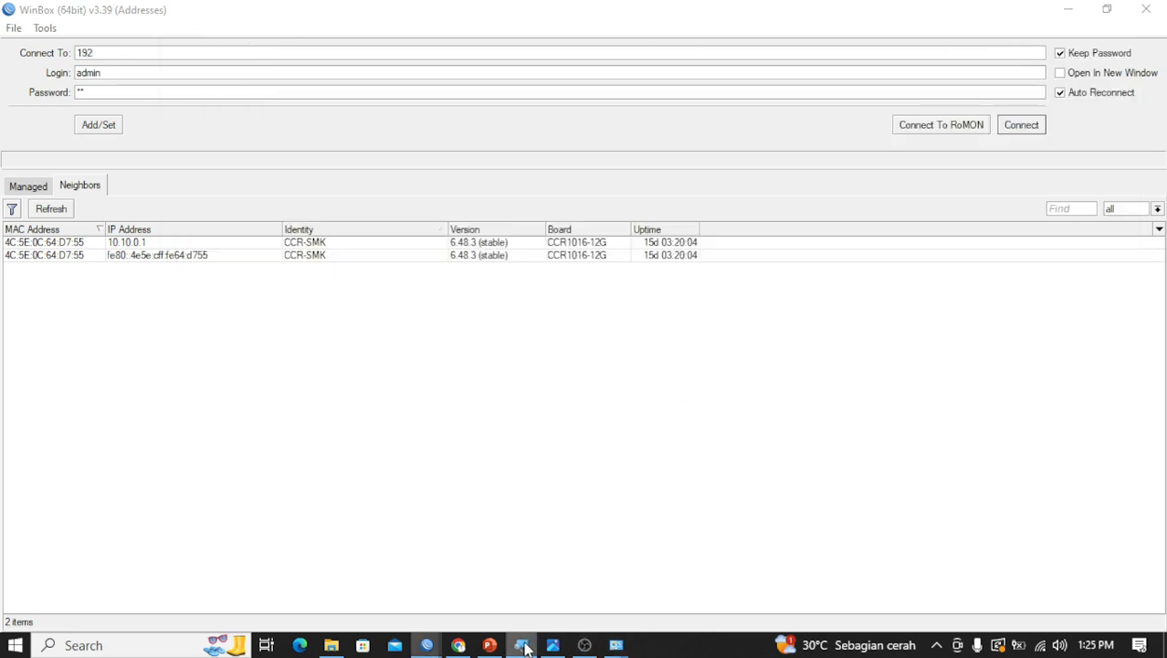
left_click(203, 437)
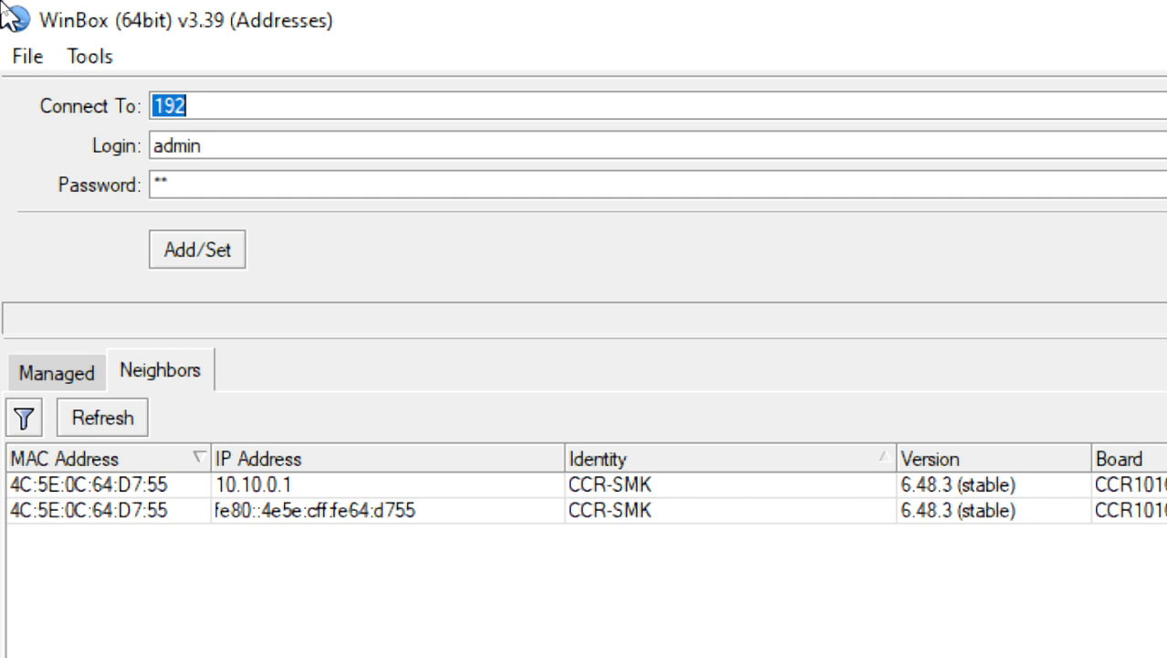
key("BackSpace")
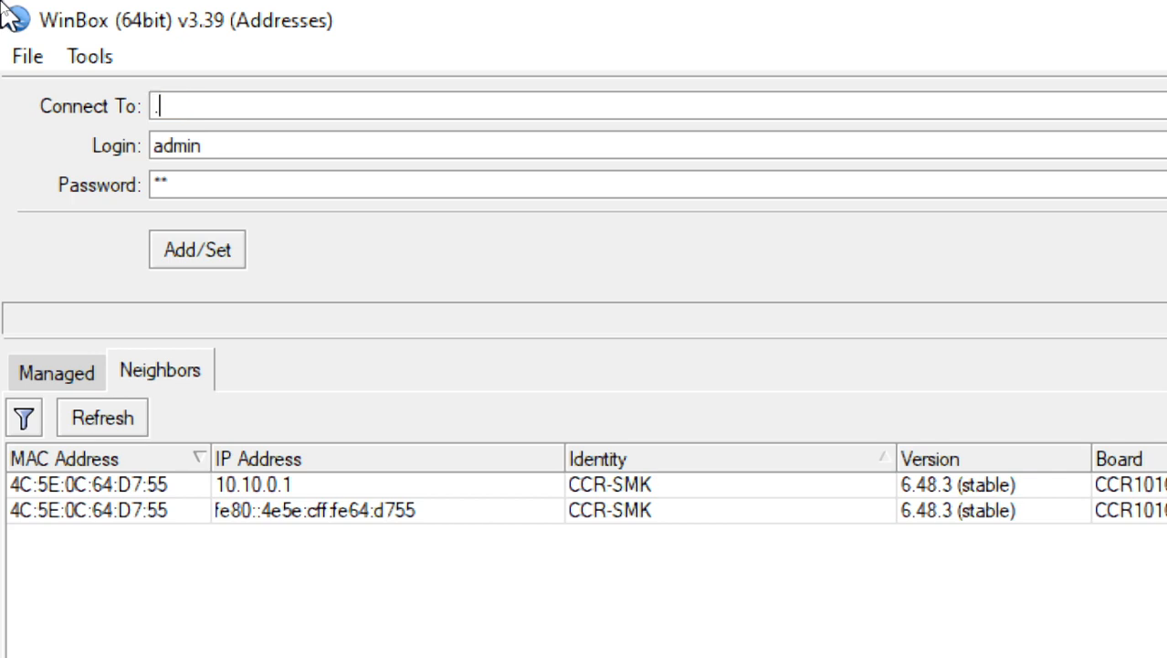
type("192.168.10.1")
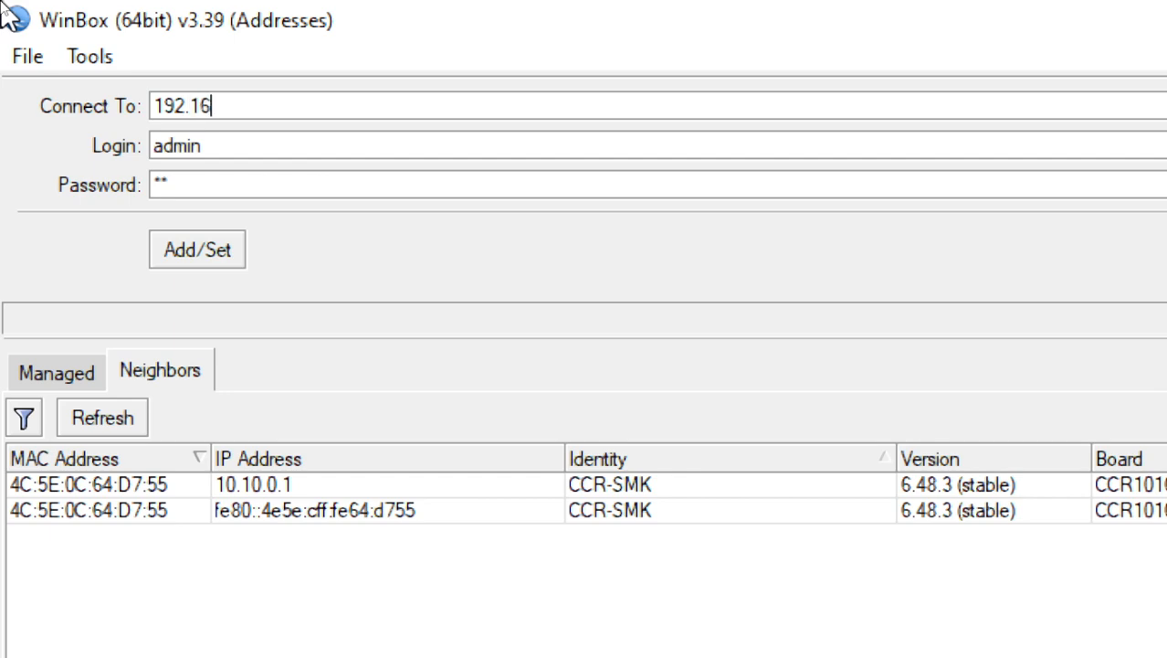
key("Return")
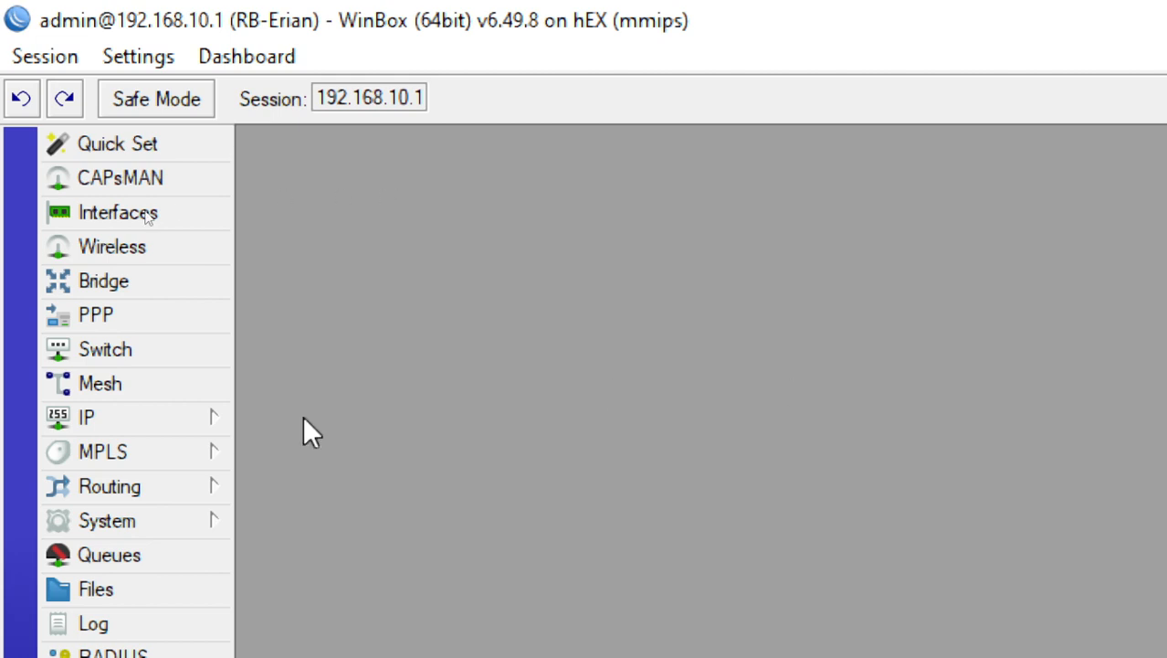
Open the router's DHCP Server window, reposition it in the workspace, and launch DHCP Setup
left_click(205, 422)
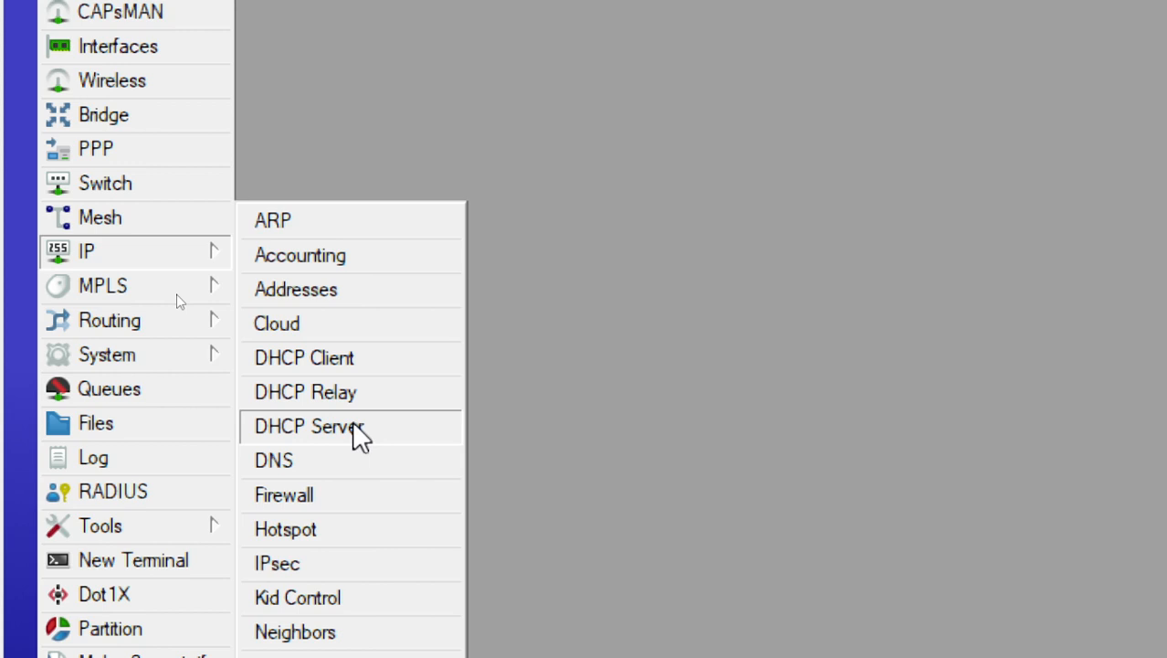
left_click(359, 436)
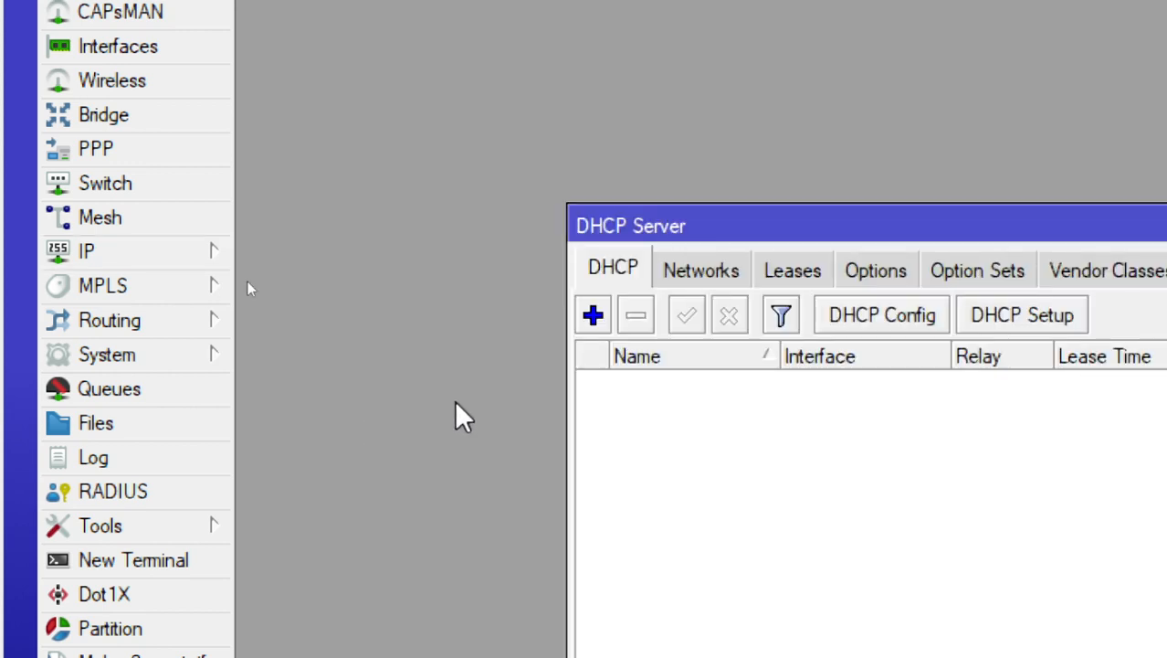
left_click_drag(737, 208, 537, 7)
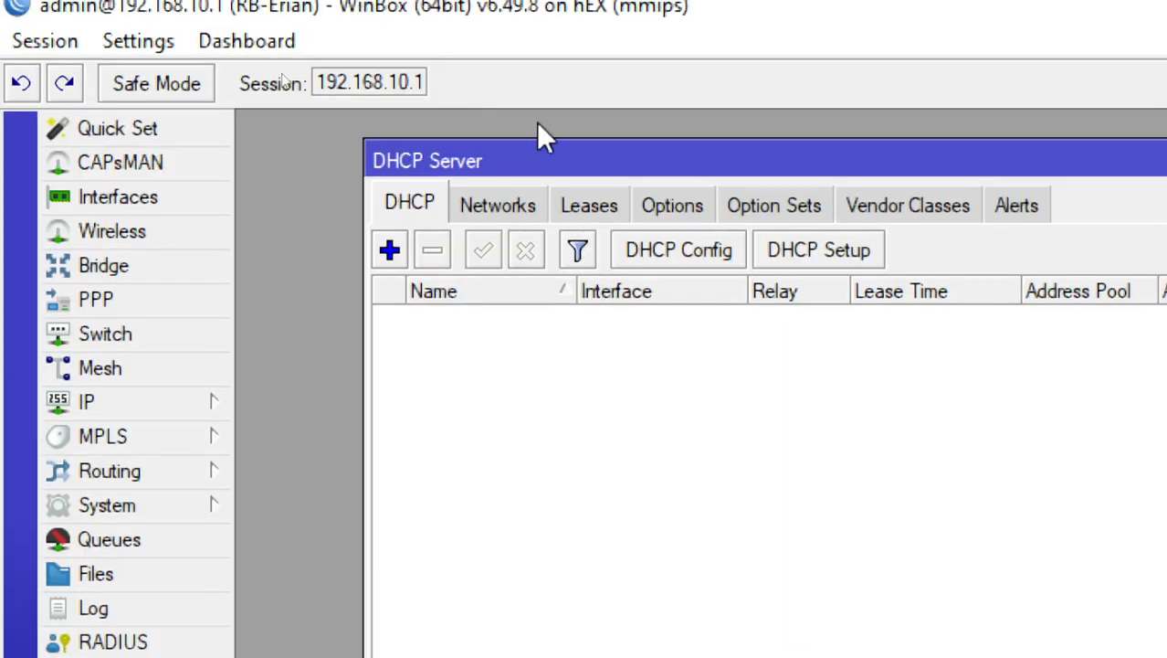
left_click_drag(621, 155, 558, 159)
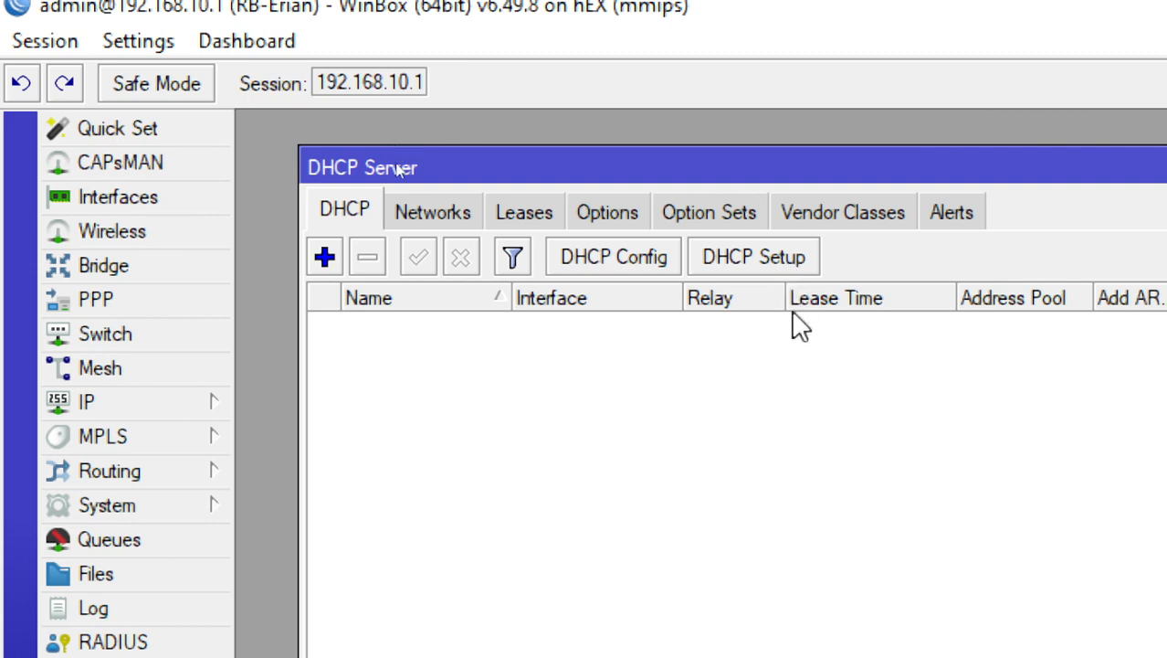
left_click(775, 262)
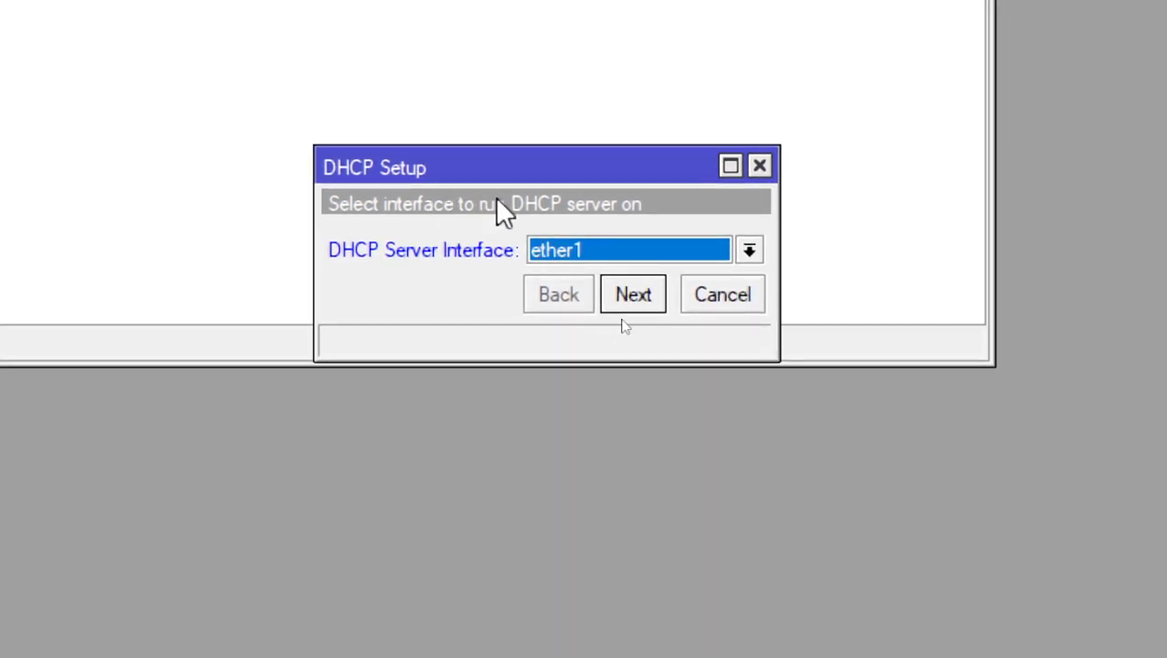
Review the interfaces available for the DHCP server and compare them with the topology diagram paketa.jpg in Photos before returning to WinBox
left_click(647, 246)
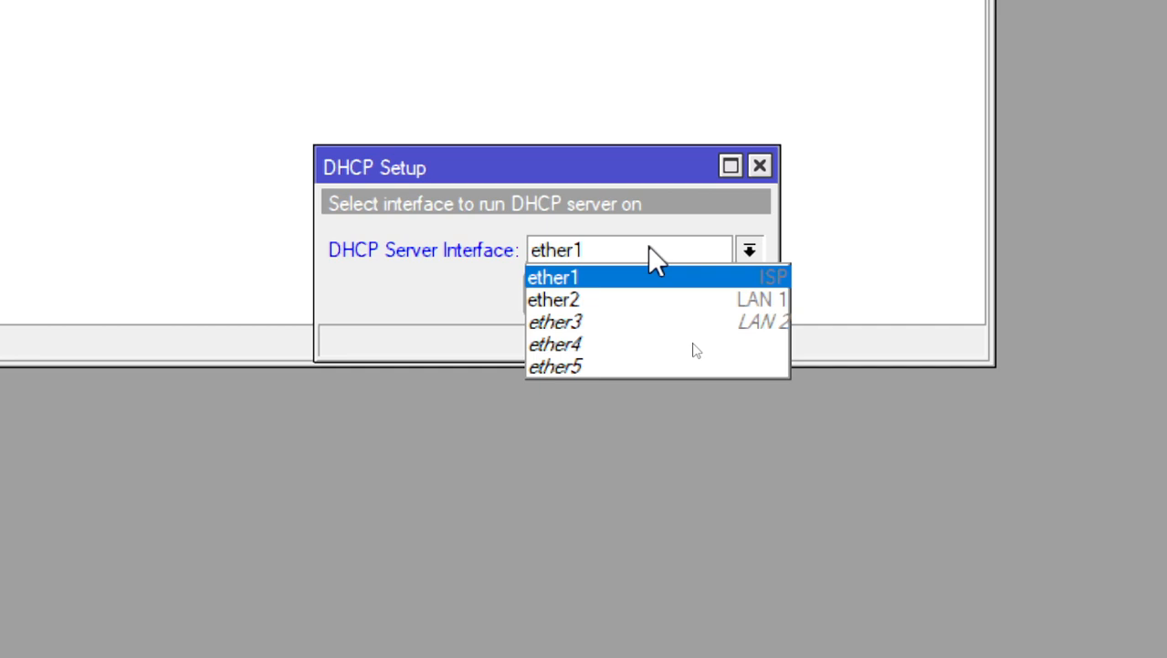
key("super+Tab")
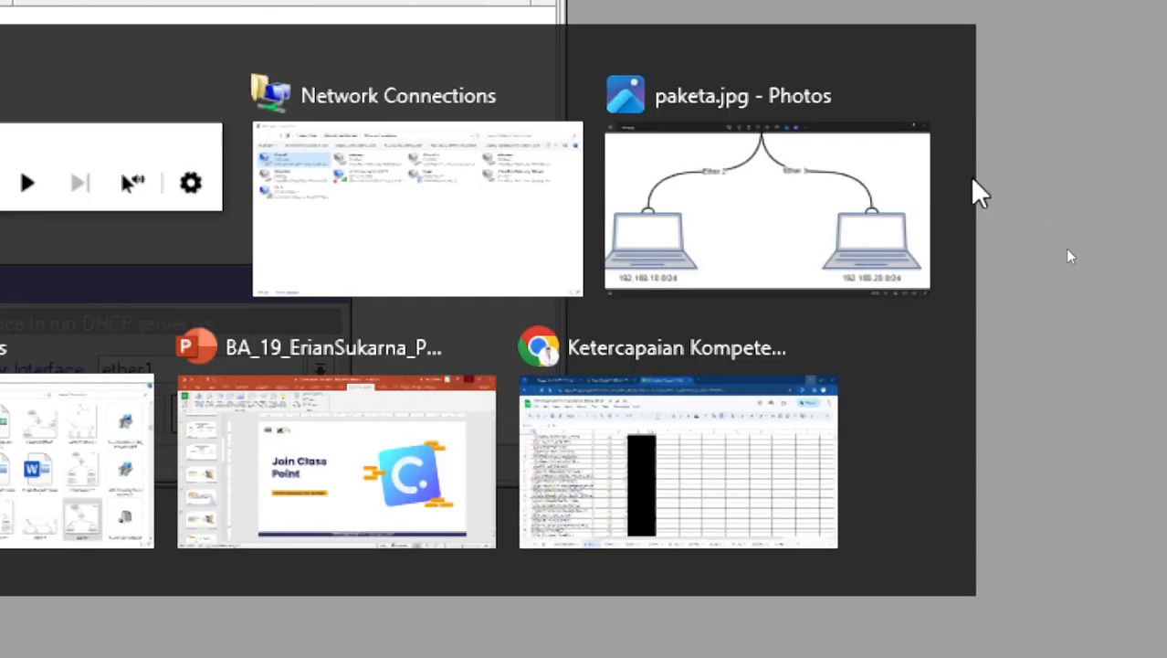
left_click(968, 182)
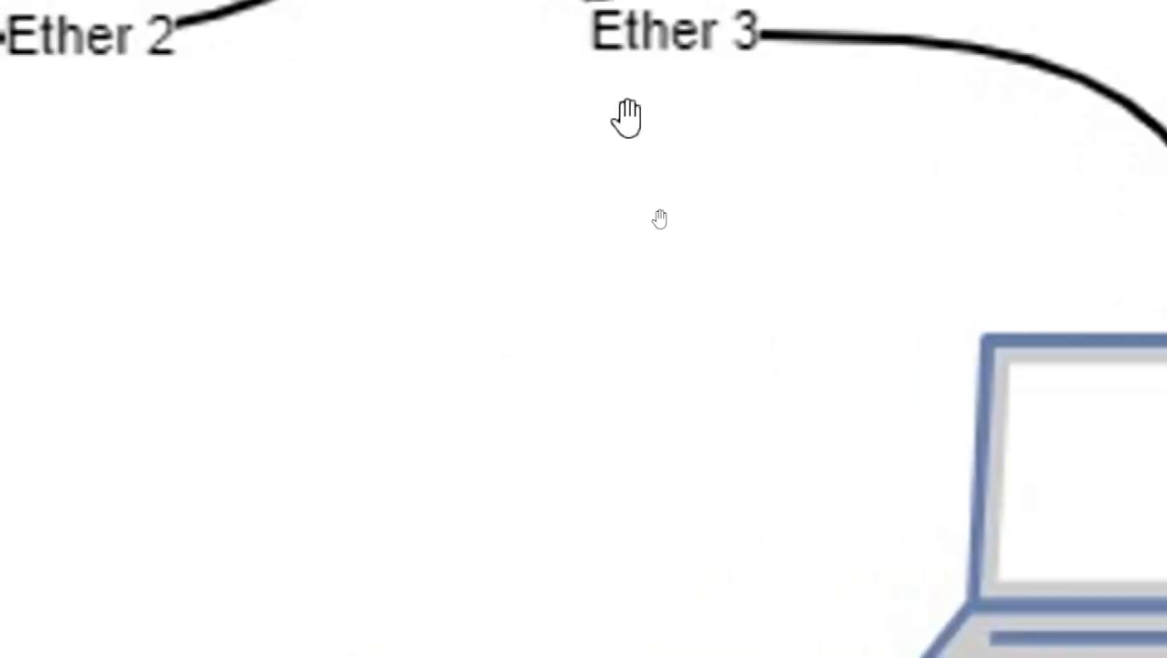
key("alt+Tab")
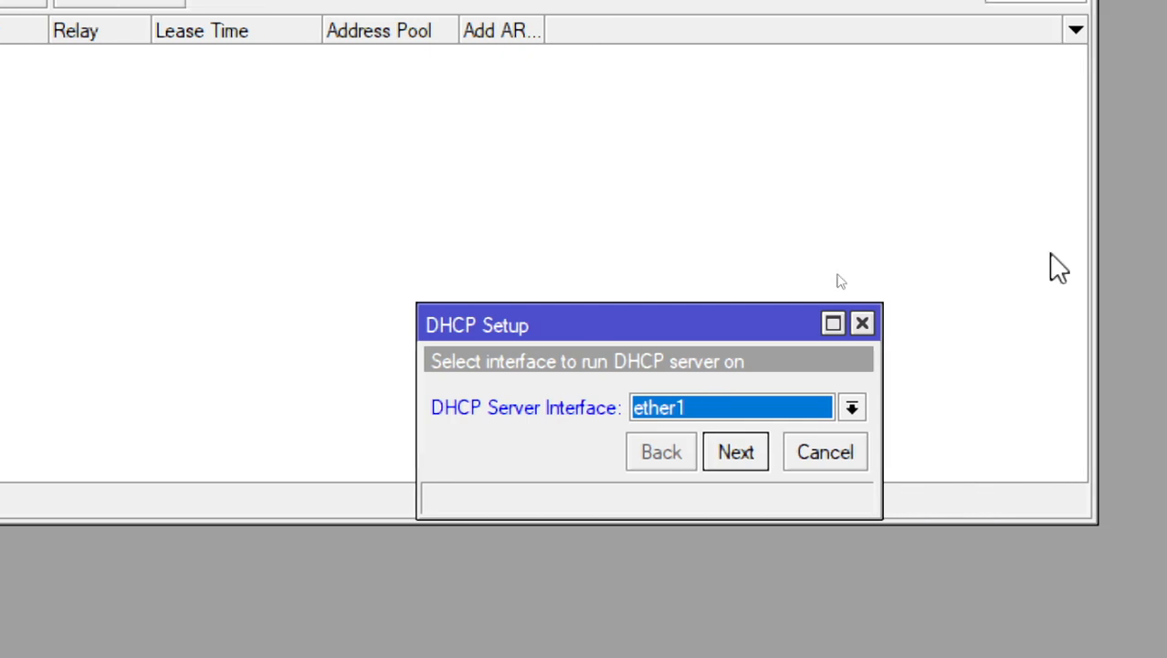
Choose ether2 (LAN 1) as the DHCP server interface and accept address space 192.168.10.0/24 with gateway 192.168.10.1
left_click(851, 408)
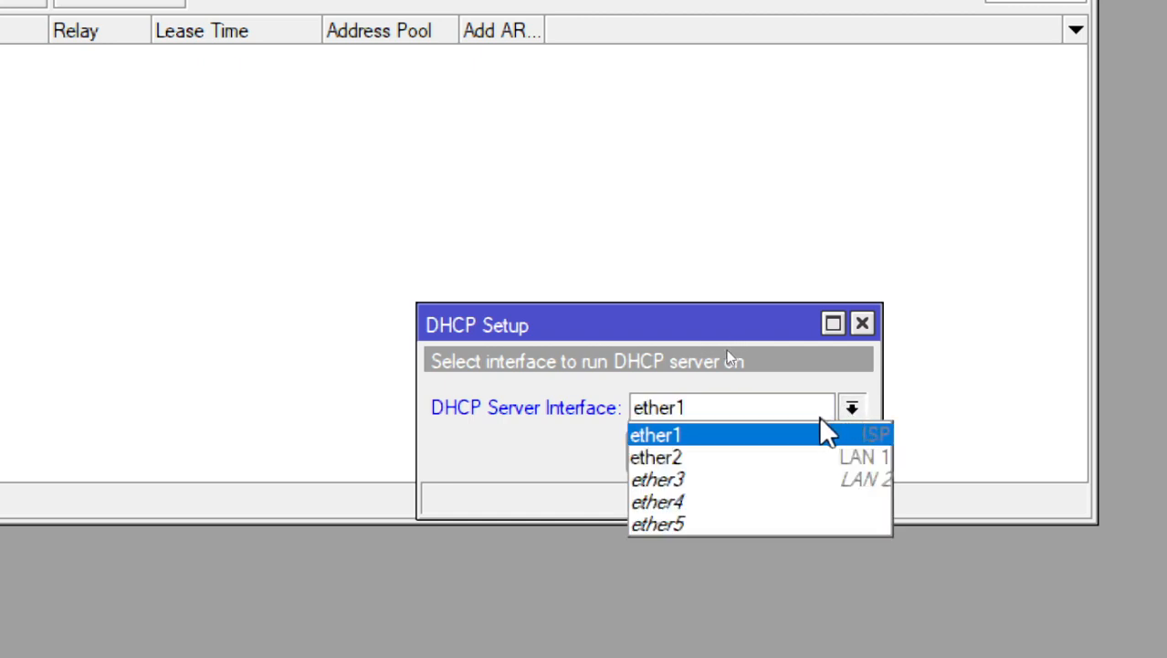
left_click(816, 455)
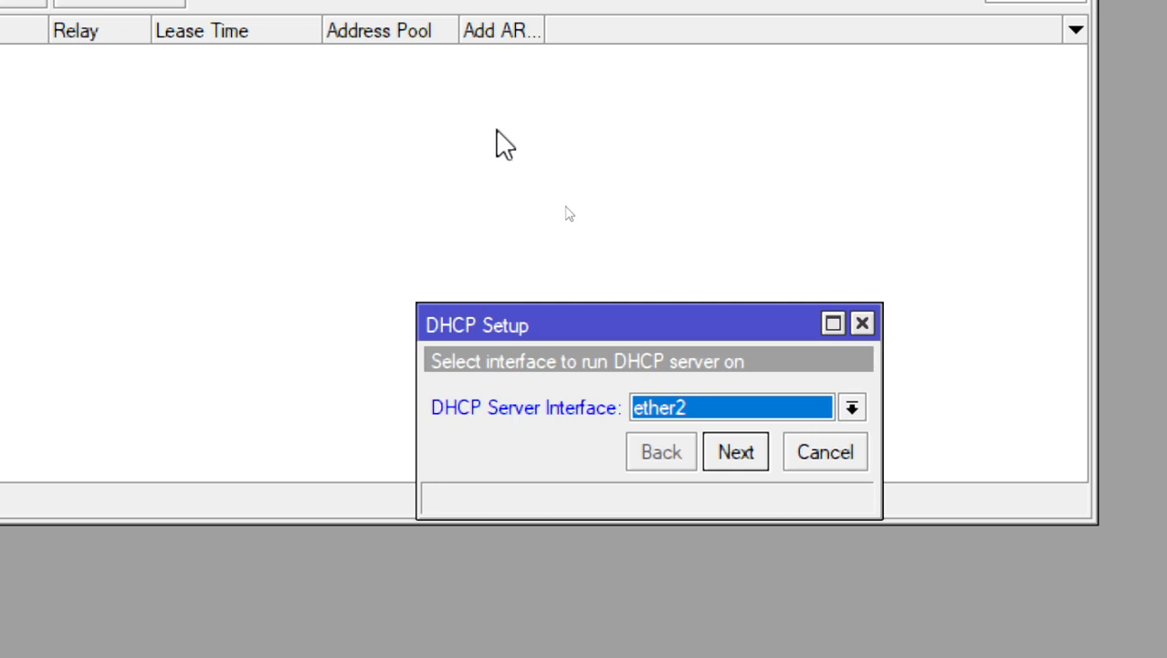
left_click(733, 459)
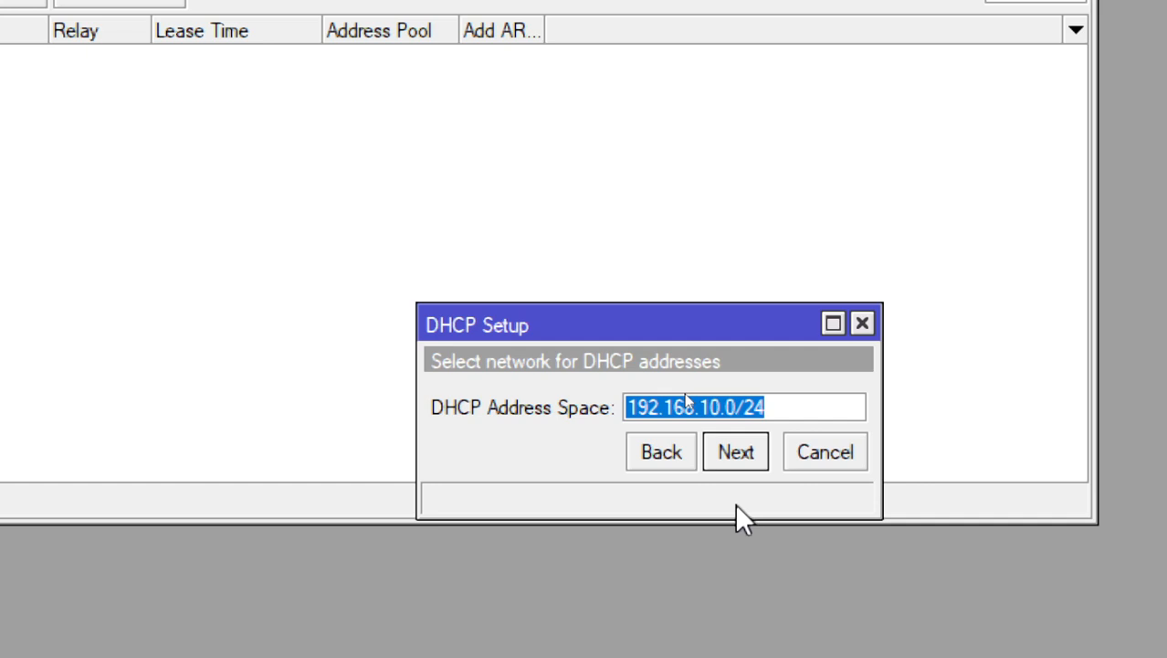
left_click(744, 454)
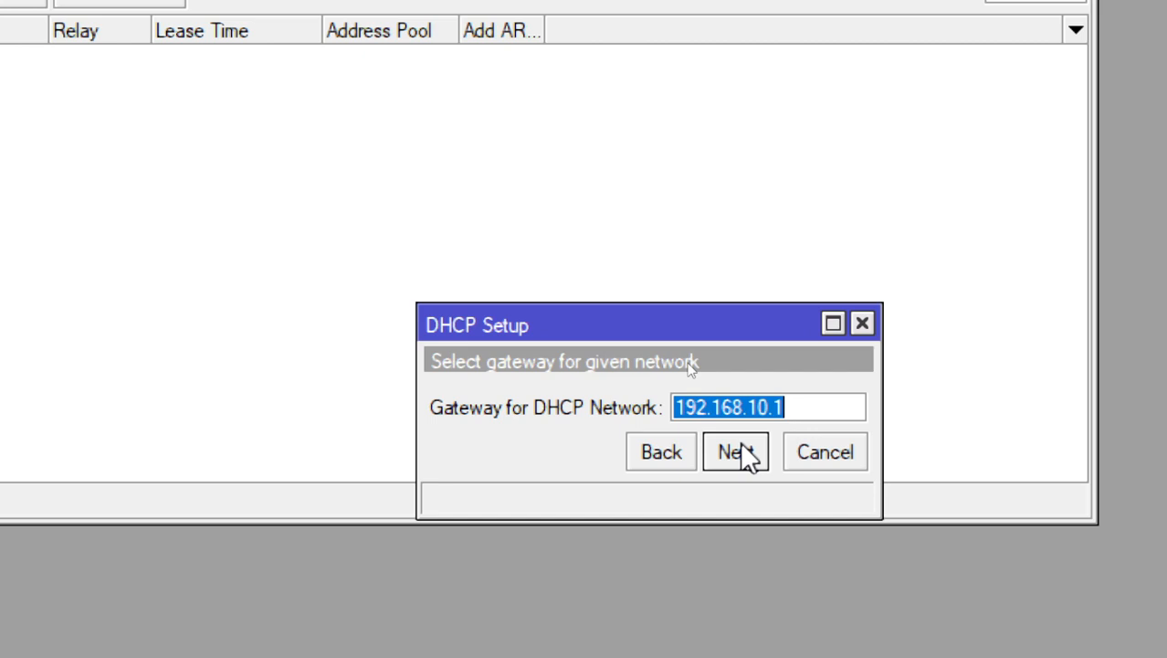
left_click(742, 448)
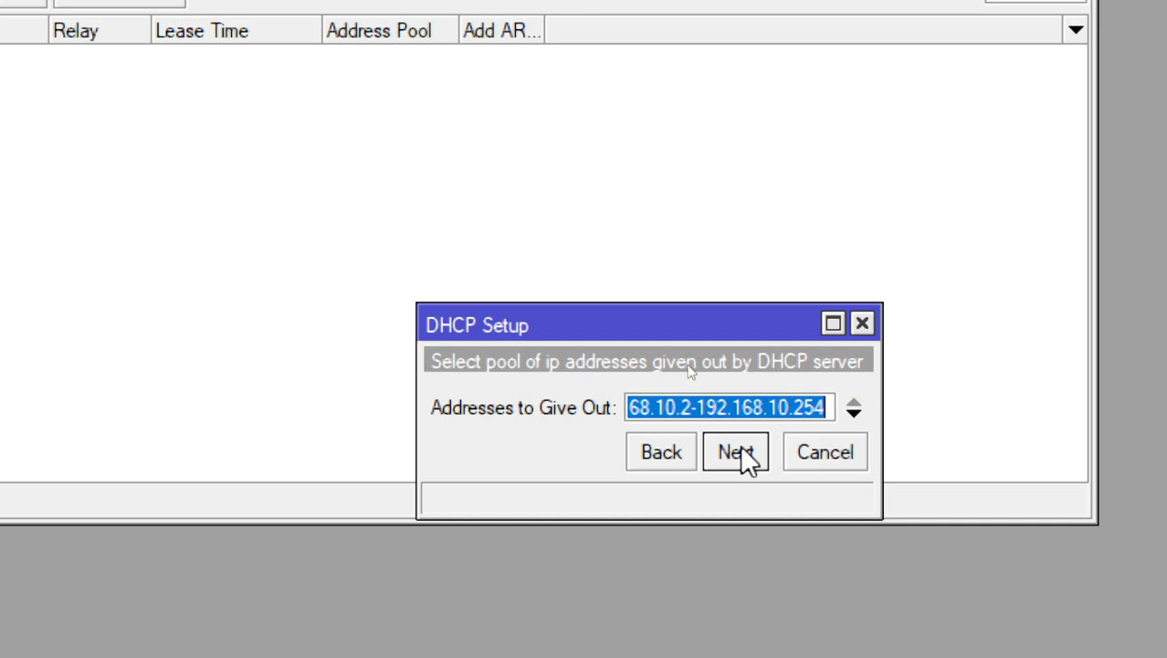
Keep address pool 192.168.10.2-192.168.10.254, DNS server 192.168.18.1 and lease time 00:10:00, and finish the DHCP setup
left_click(854, 413)
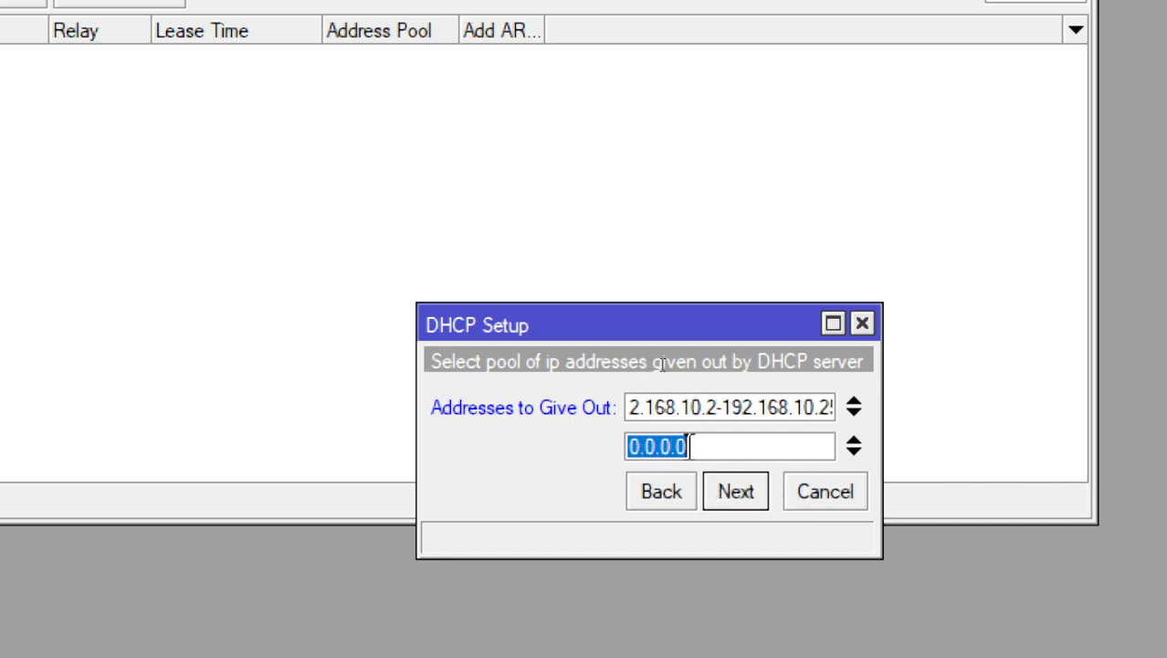
left_click(853, 443)
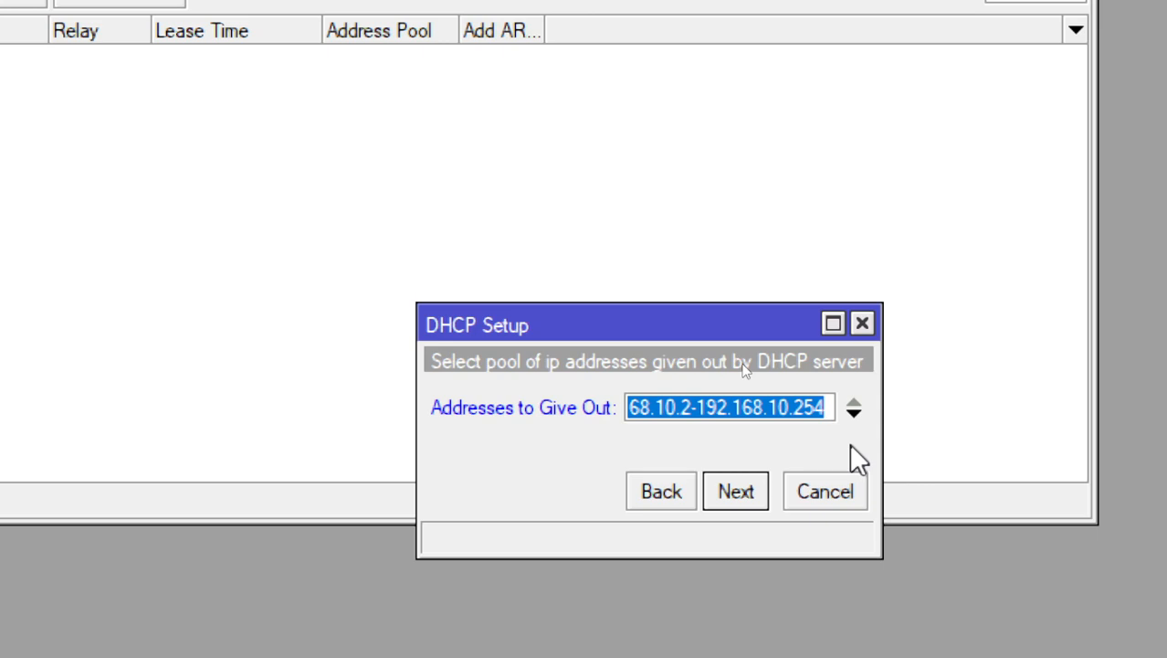
left_click(752, 493)
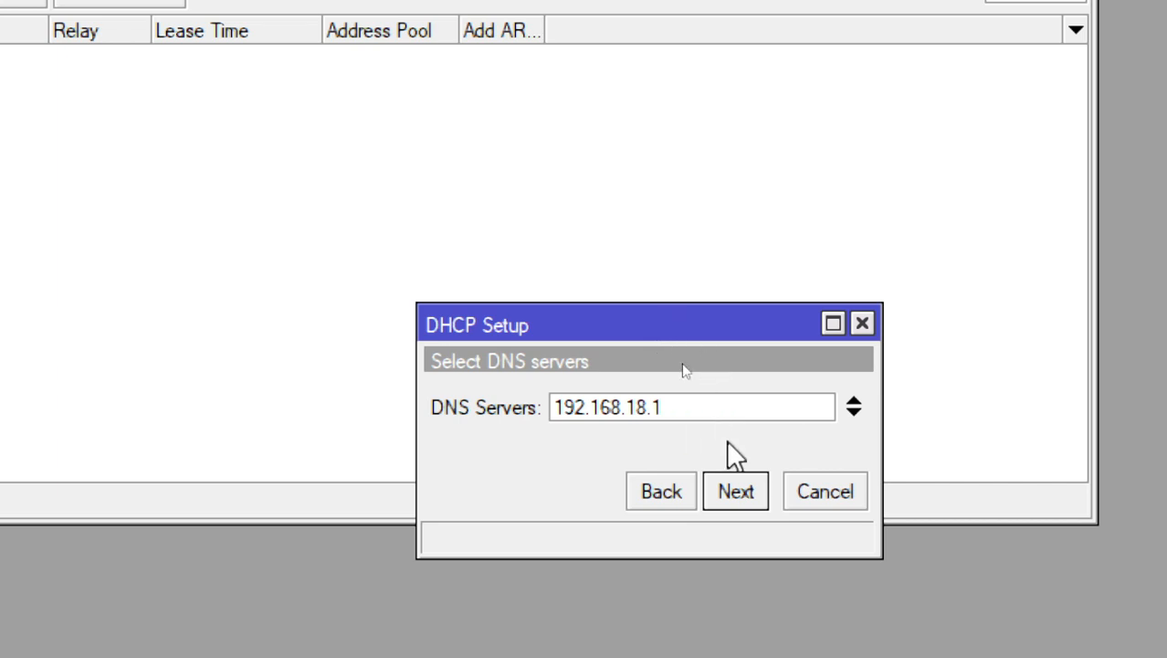
left_click(752, 495)
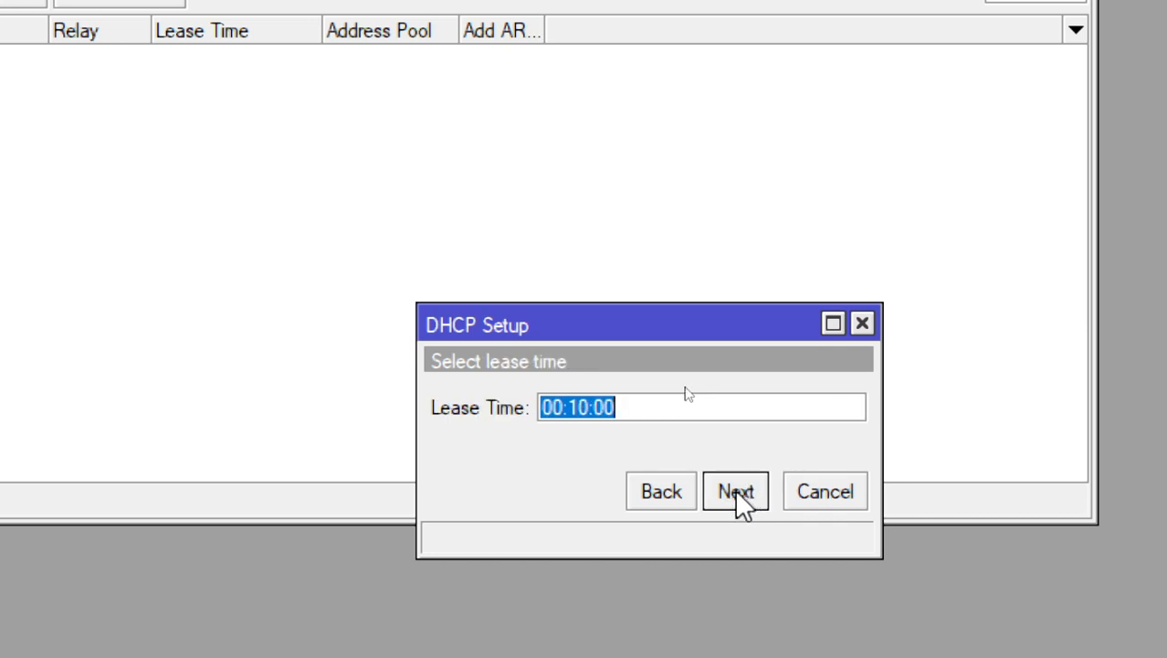
left_click(738, 492)
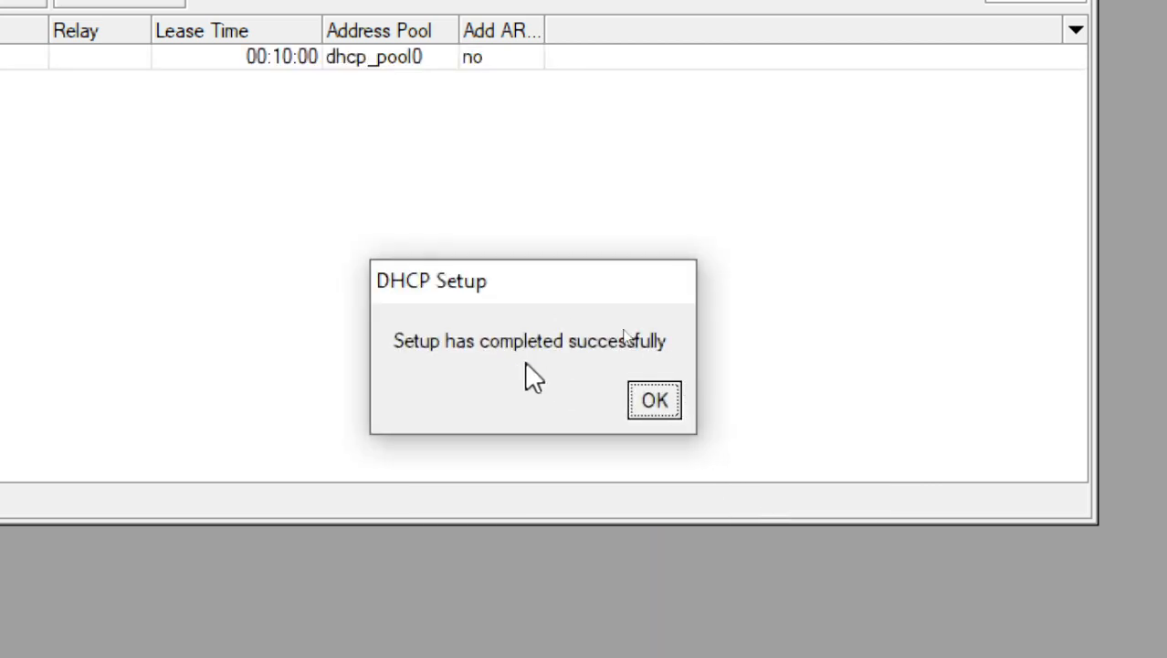
left_click(655, 401)
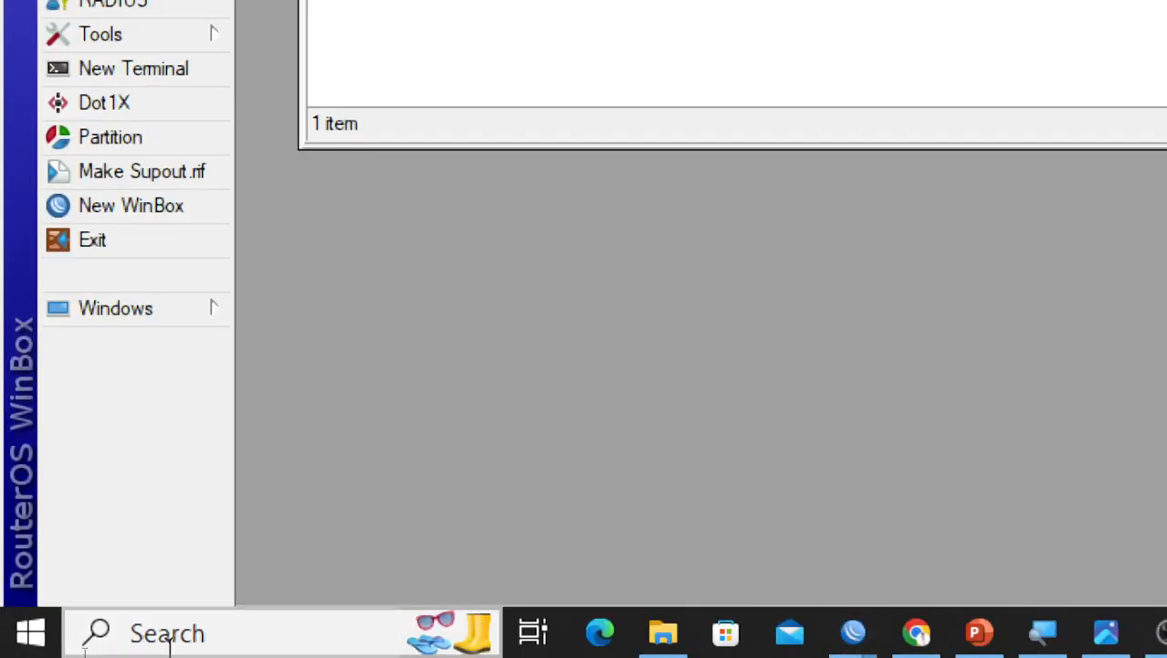
Open the Windows Command Prompt and enter the command ipconfig /renew without running it
left_click(168, 633)
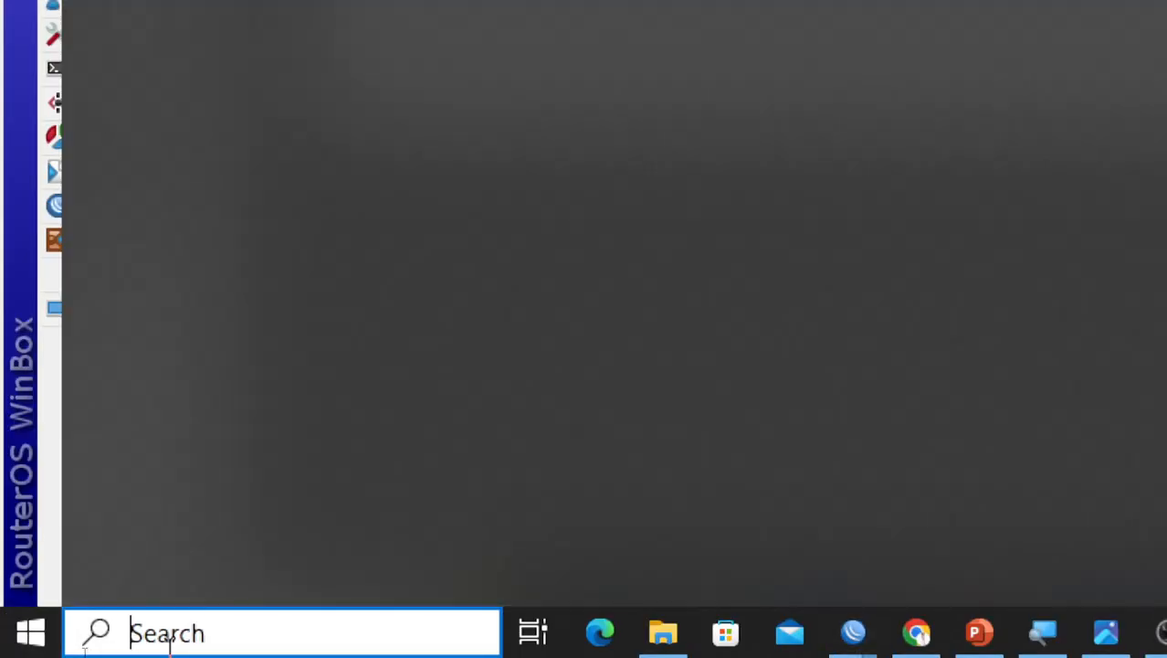
type("cmd")
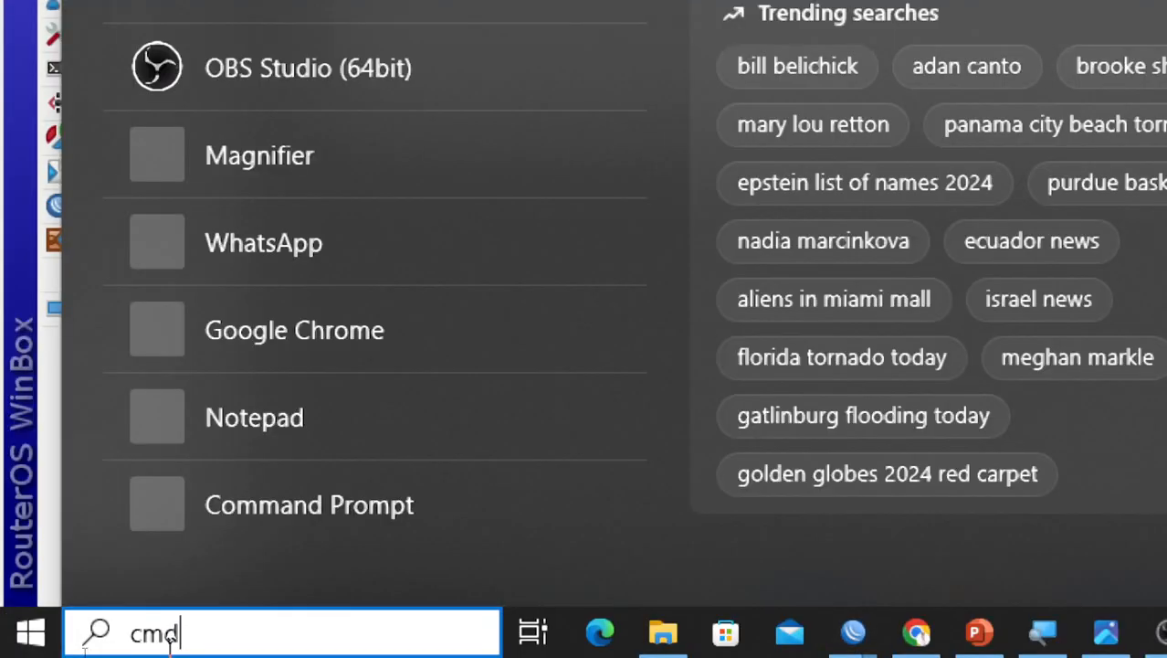
key("Return")
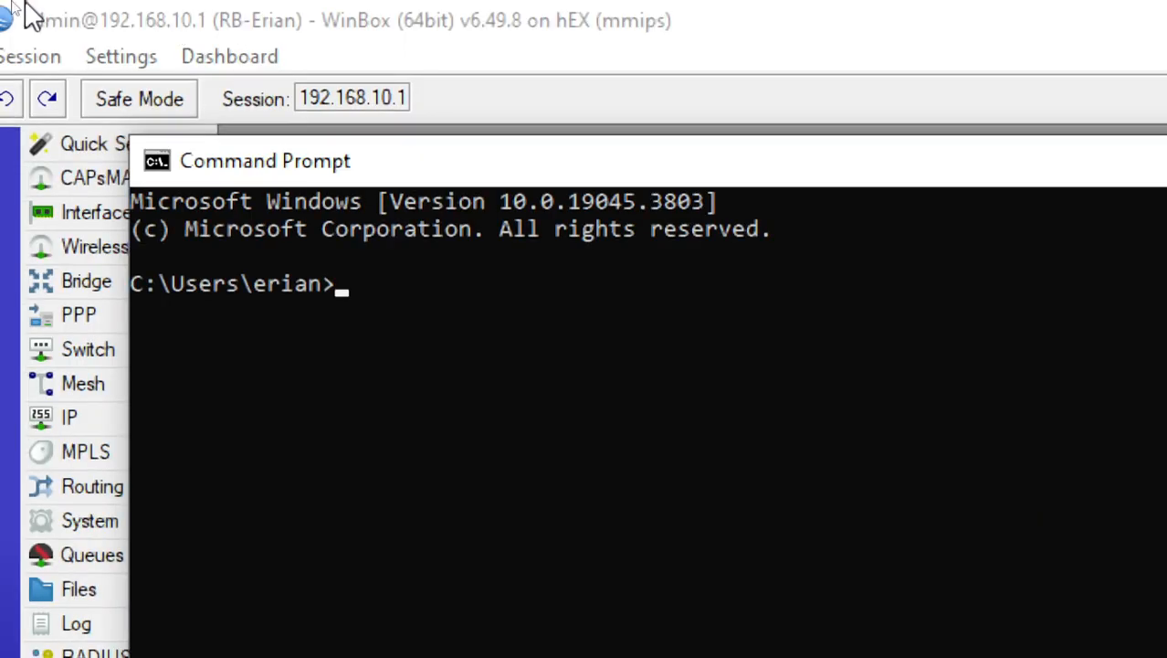
type("ip")
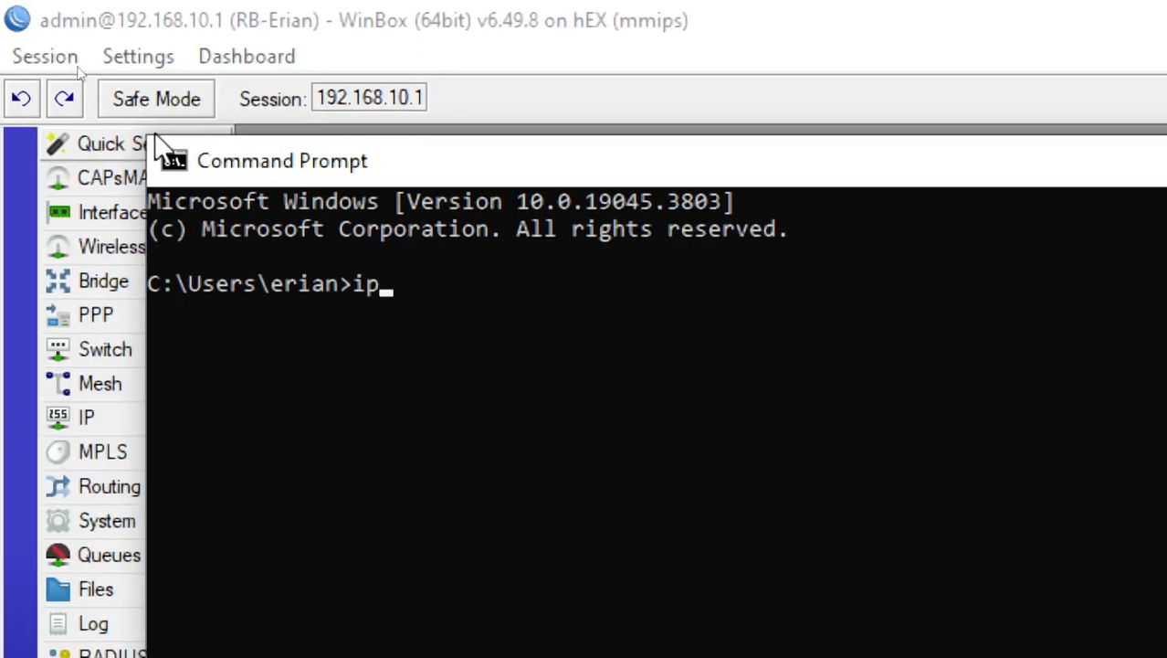
type("config ")
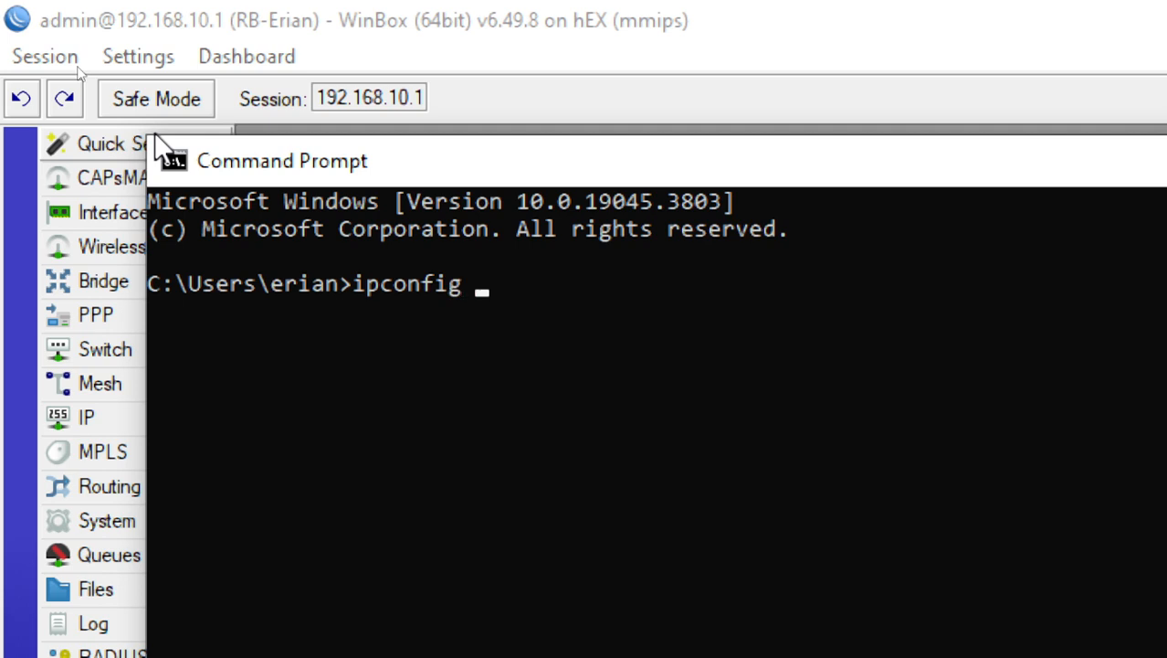
type("/renew")
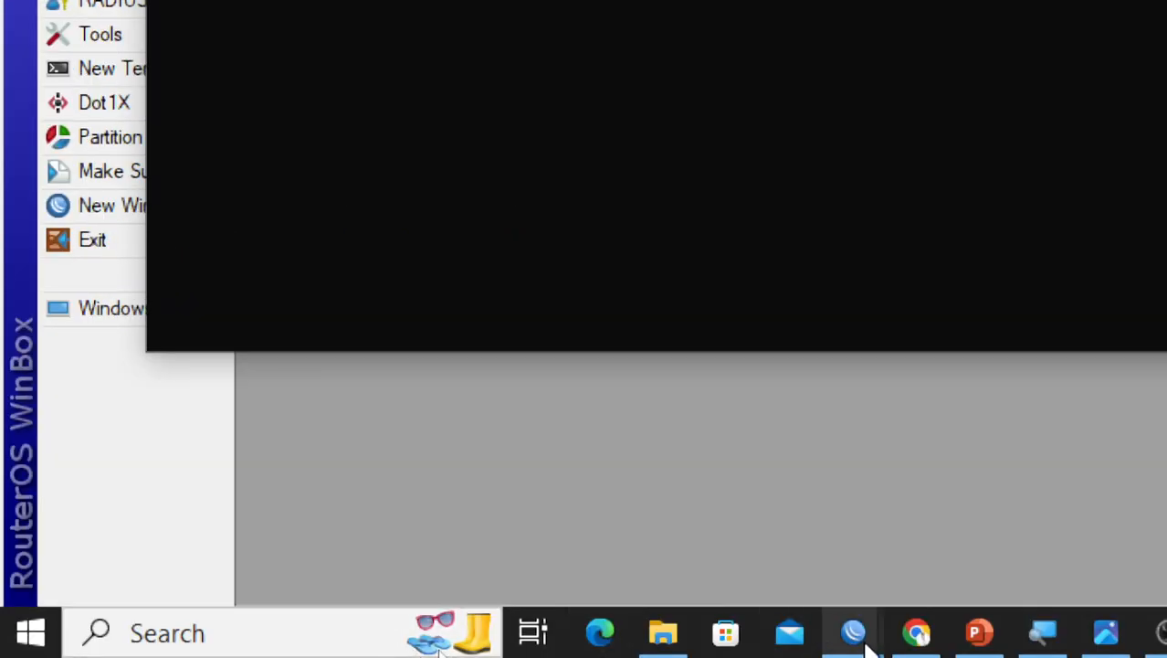
Switch to Network Connections and set the Ethernet adapter's IPv4 to obtain its IP and DNS server addresses automatically, saving the change
left_click(1069, 634)
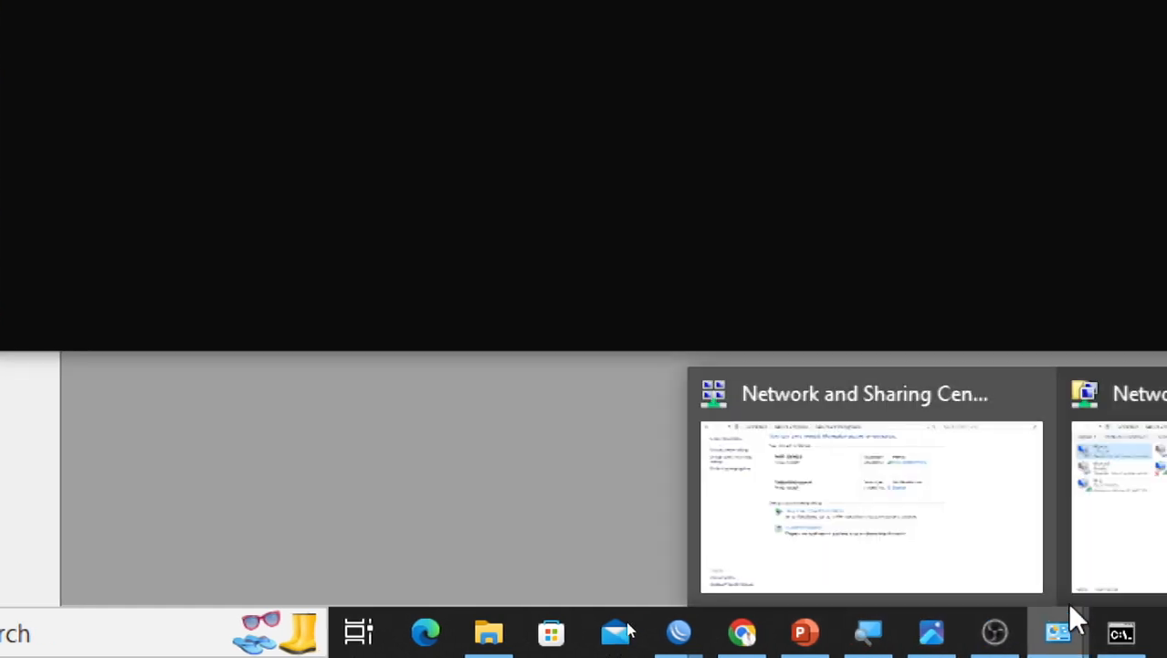
left_click(1107, 557)
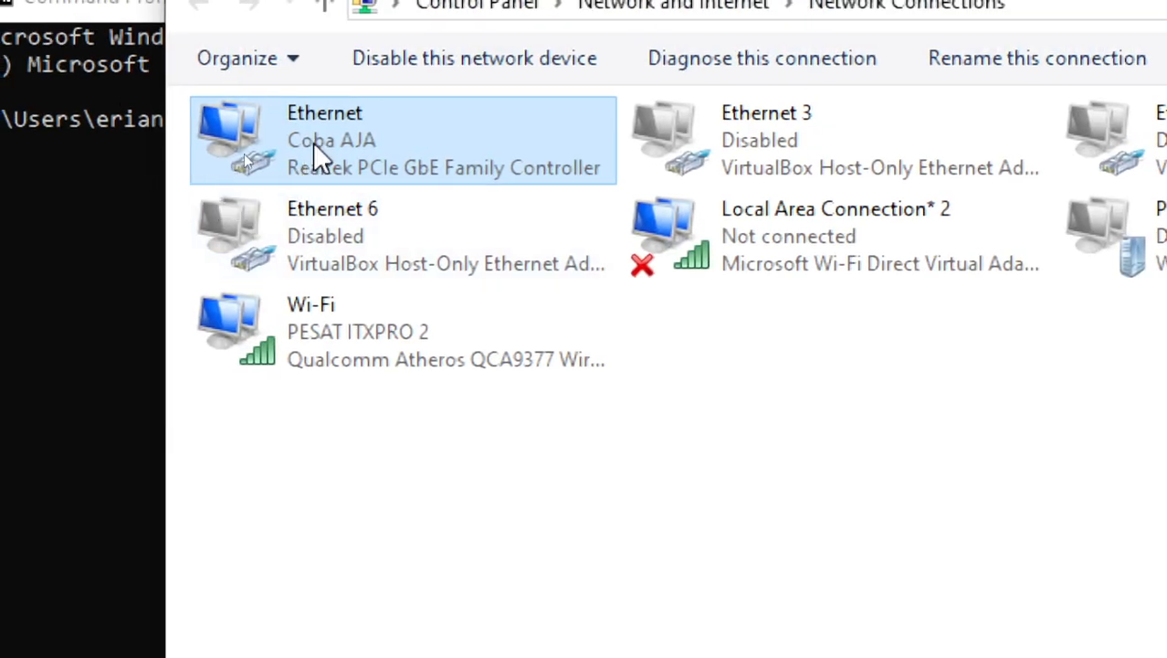
double_click(314, 146)
left_click(794, 532)
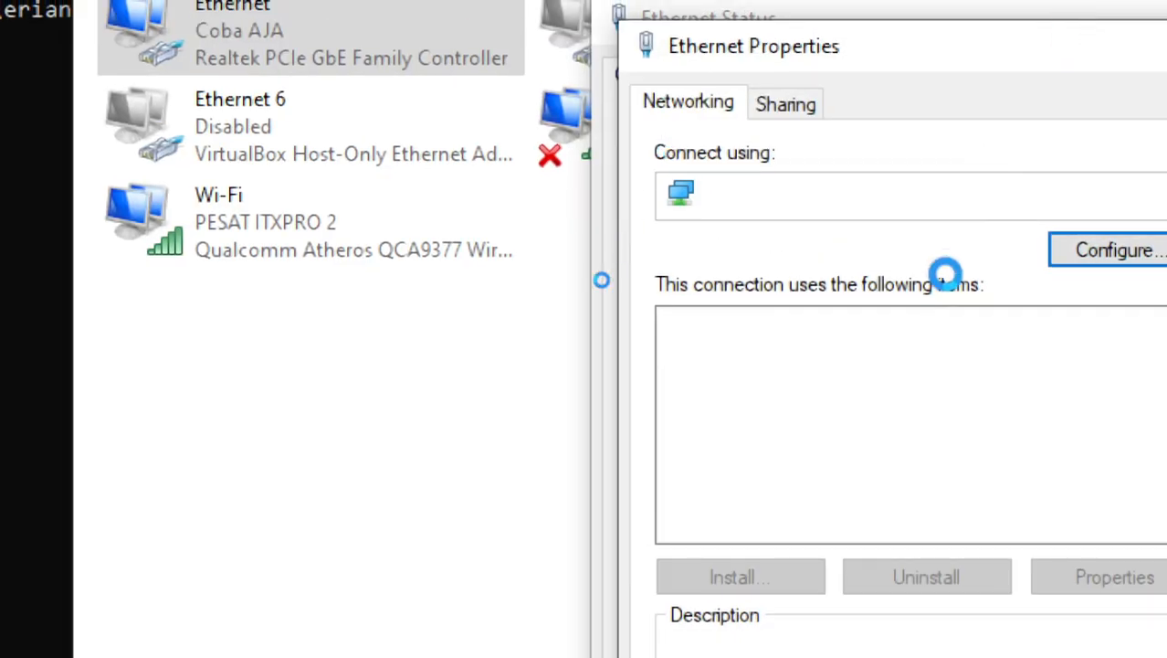
double_click(945, 470)
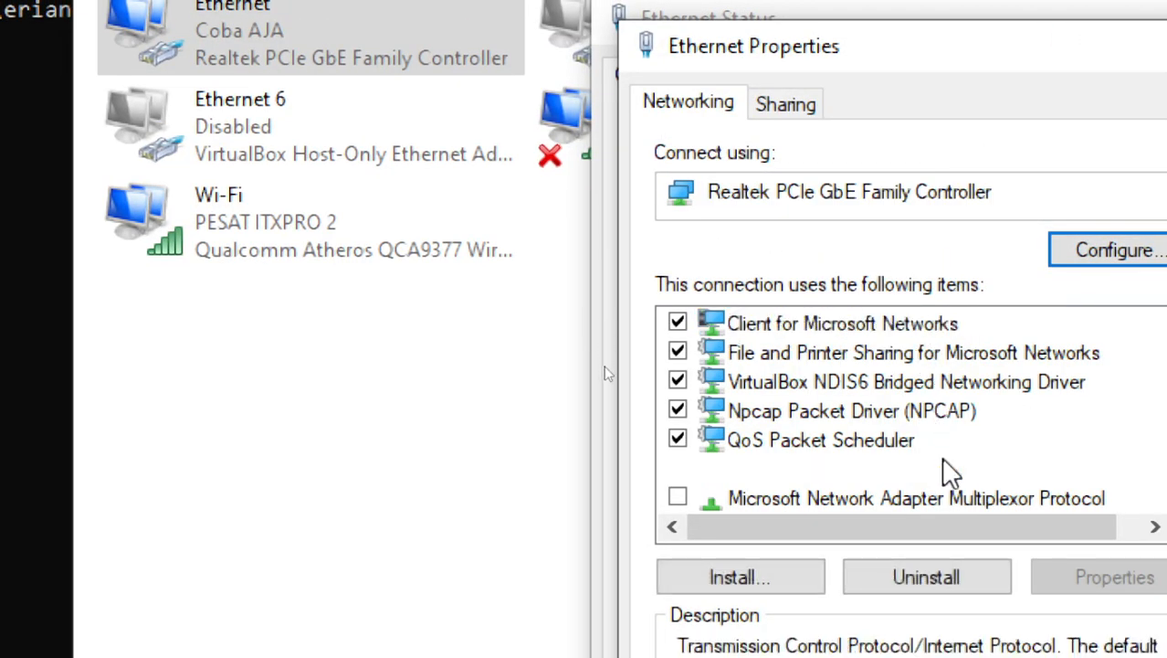
left_click(925, 389)
left_click(899, 618)
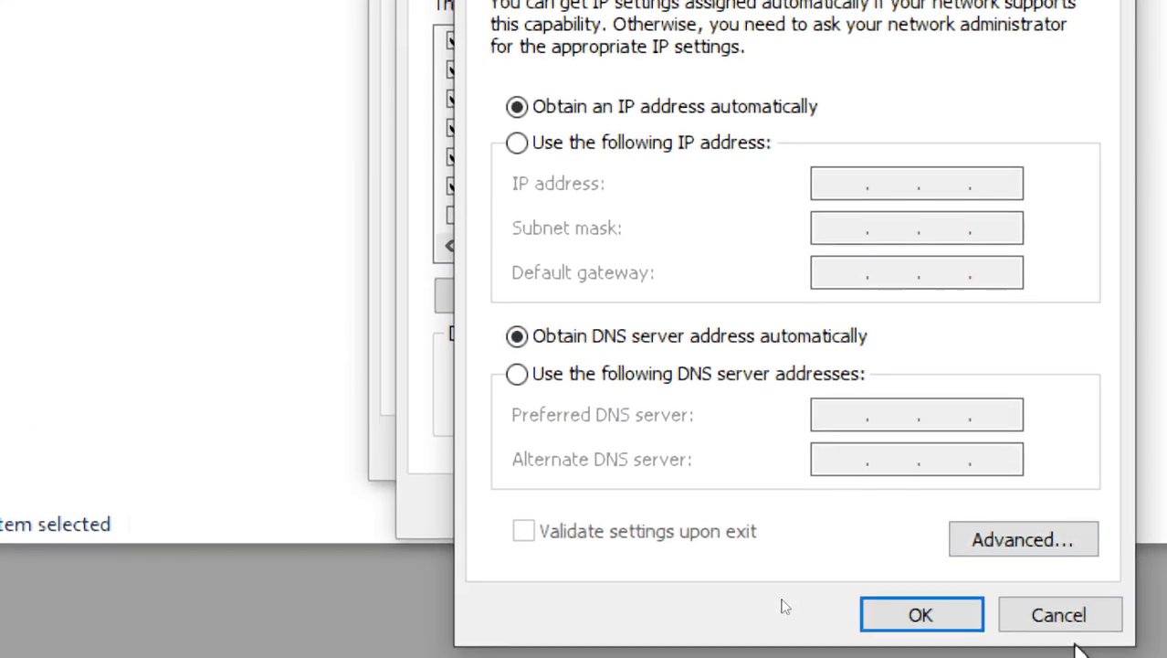
left_click(920, 614)
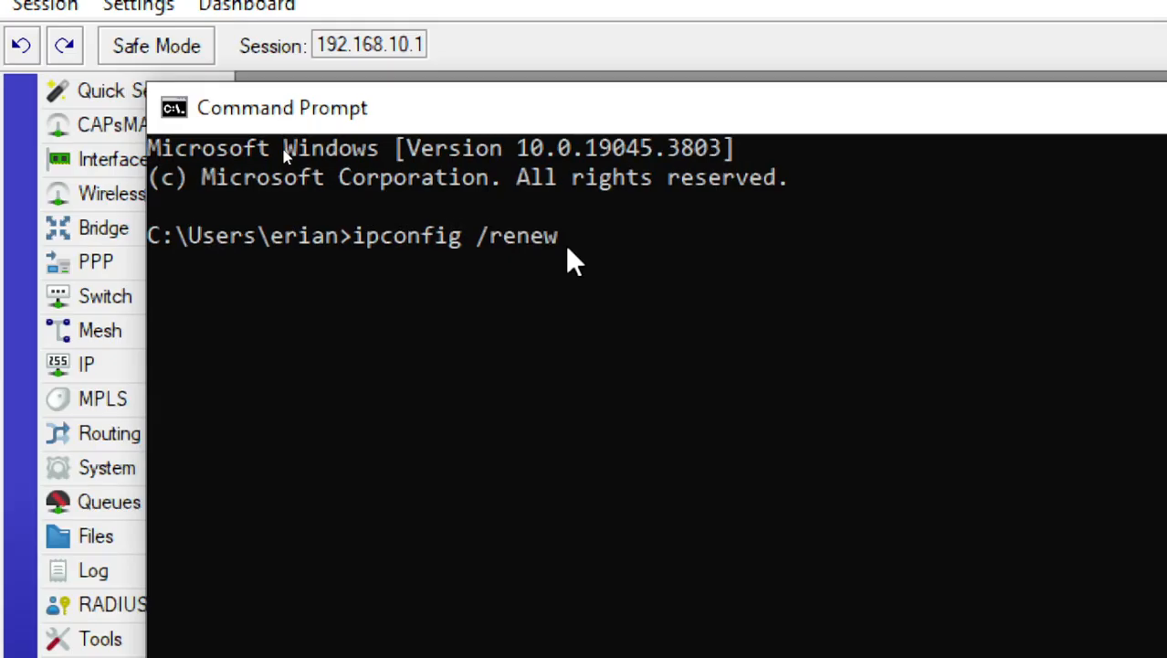
Enlarge the Command Prompt text, run ipconfig /renew to request a DHCP address, and bring up Magnifier
scroll(862, 485, "up", 2, "ctrl")
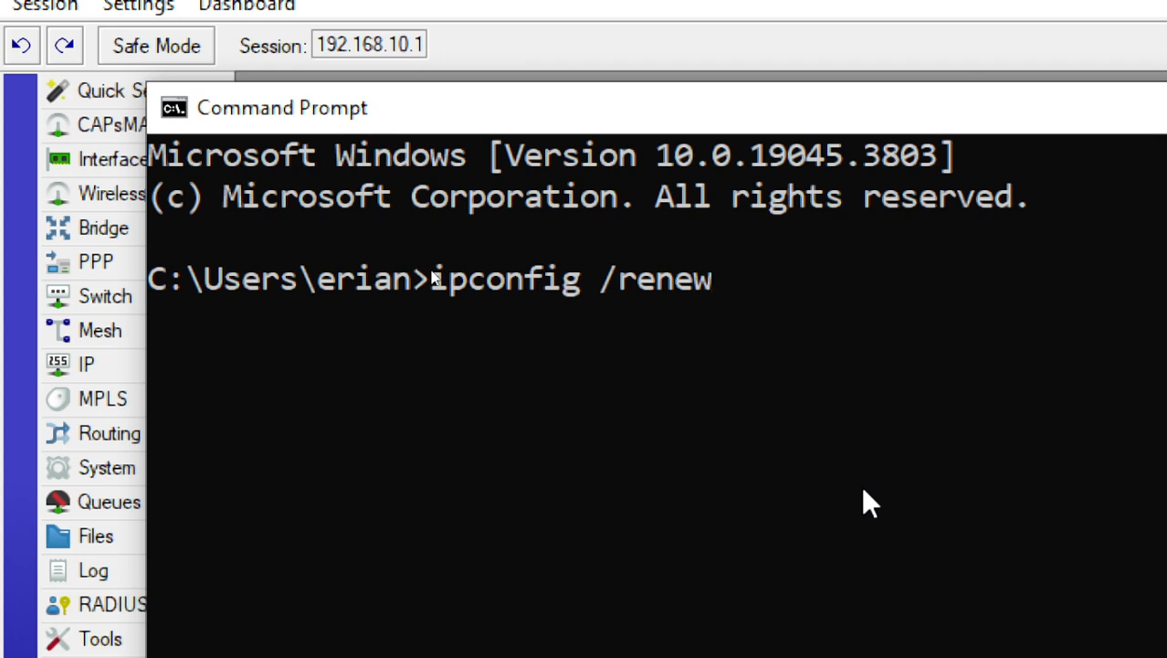
key("Return")
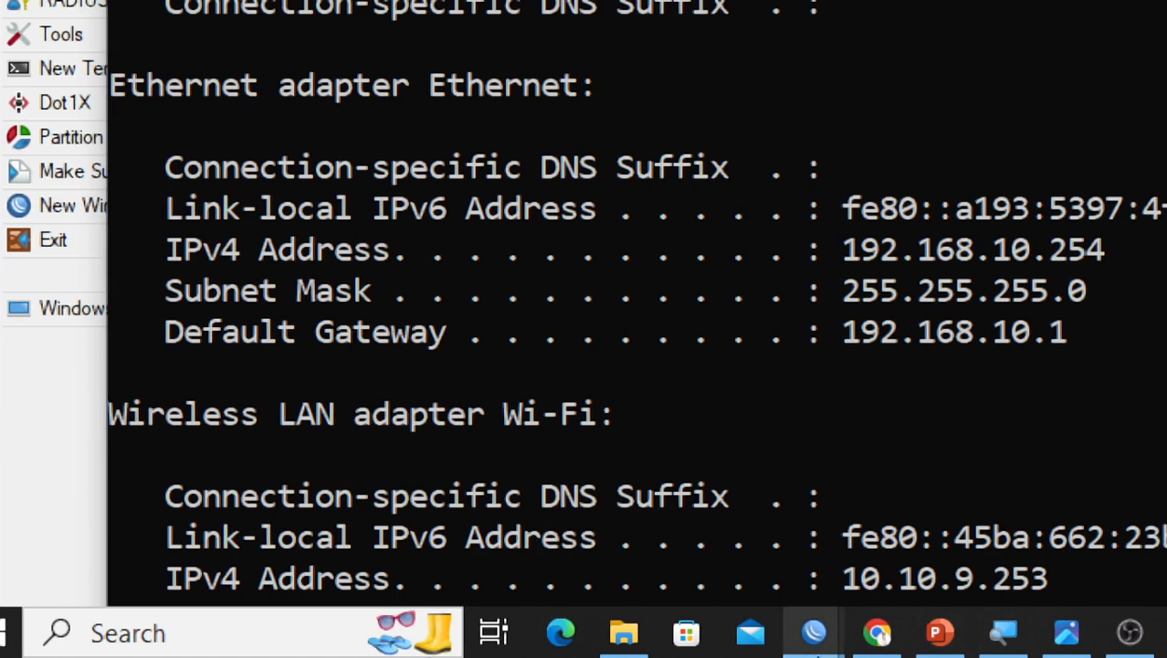
left_click(1059, 648)
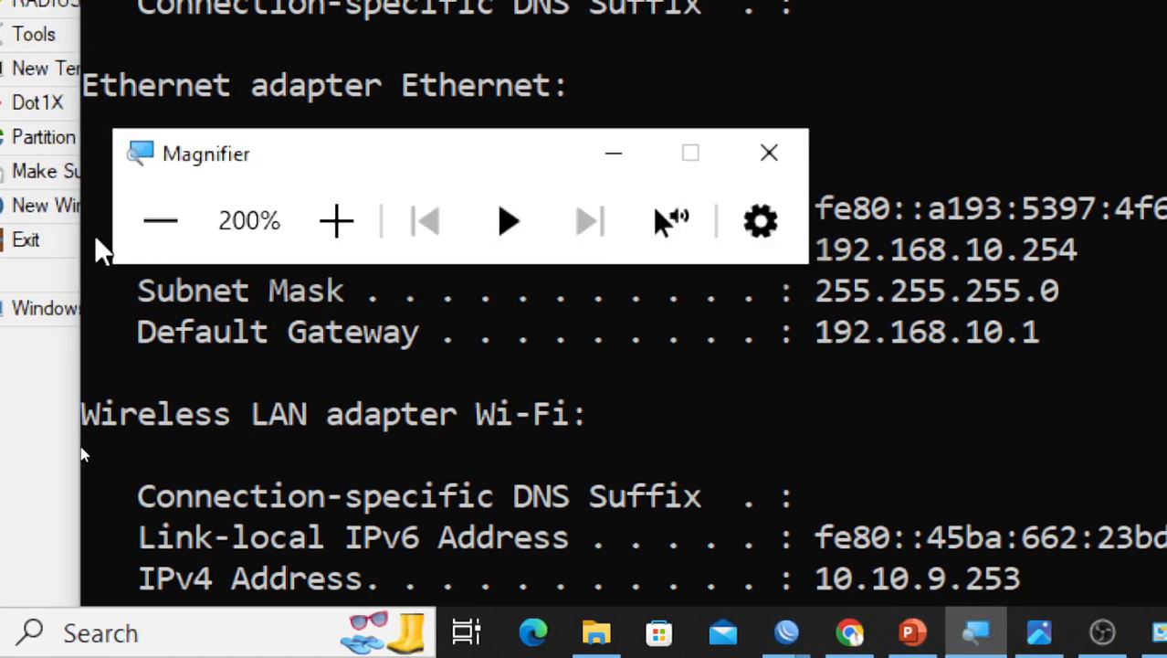
Return the screen magnification to 100%, minimize Magnifier and reposition the Command Prompt window to review the renewed adapter settings
left_click(164, 224)
left_click(340, 405)
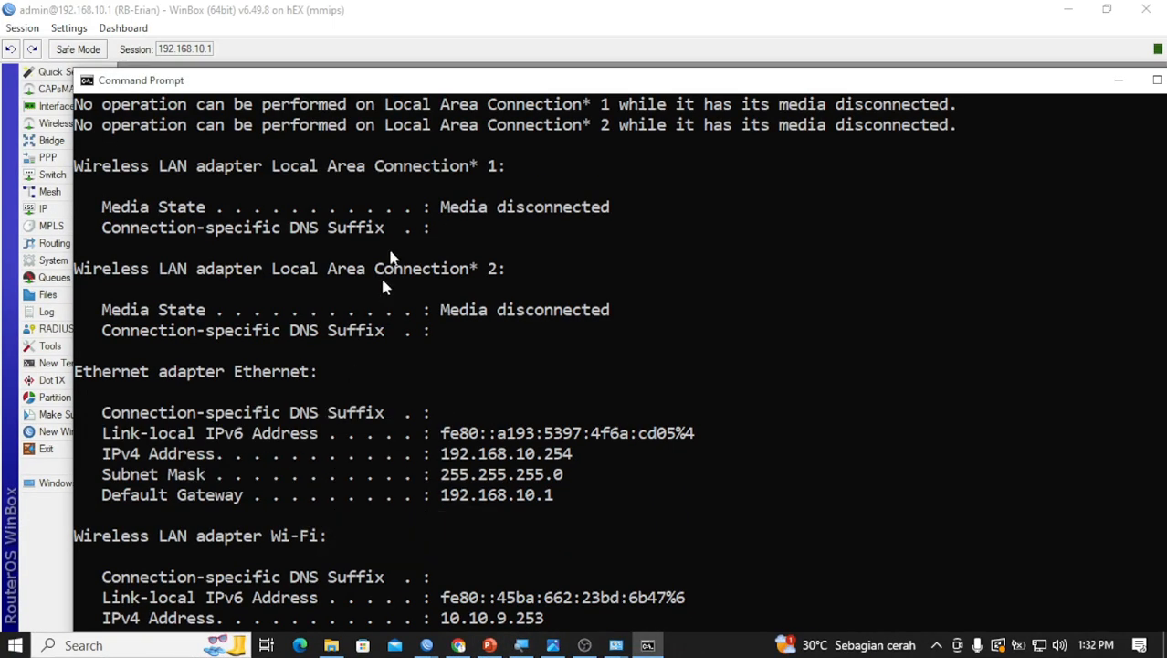
left_click_drag(417, 88, 384, 38)
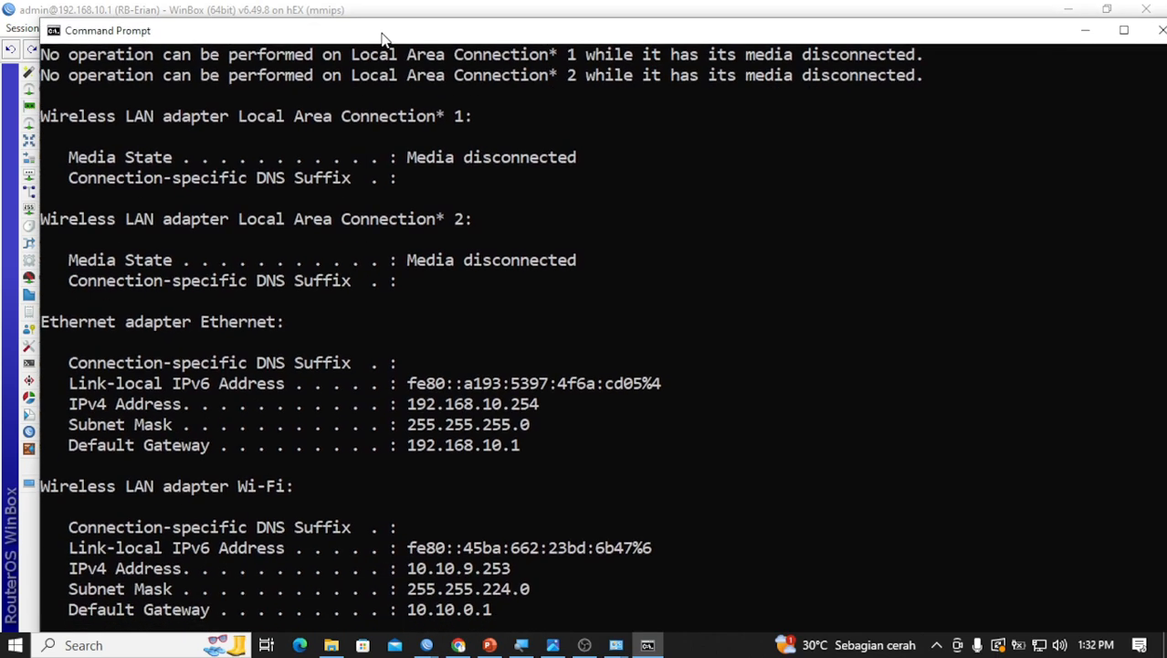
scroll(471, 146, "down", 3)
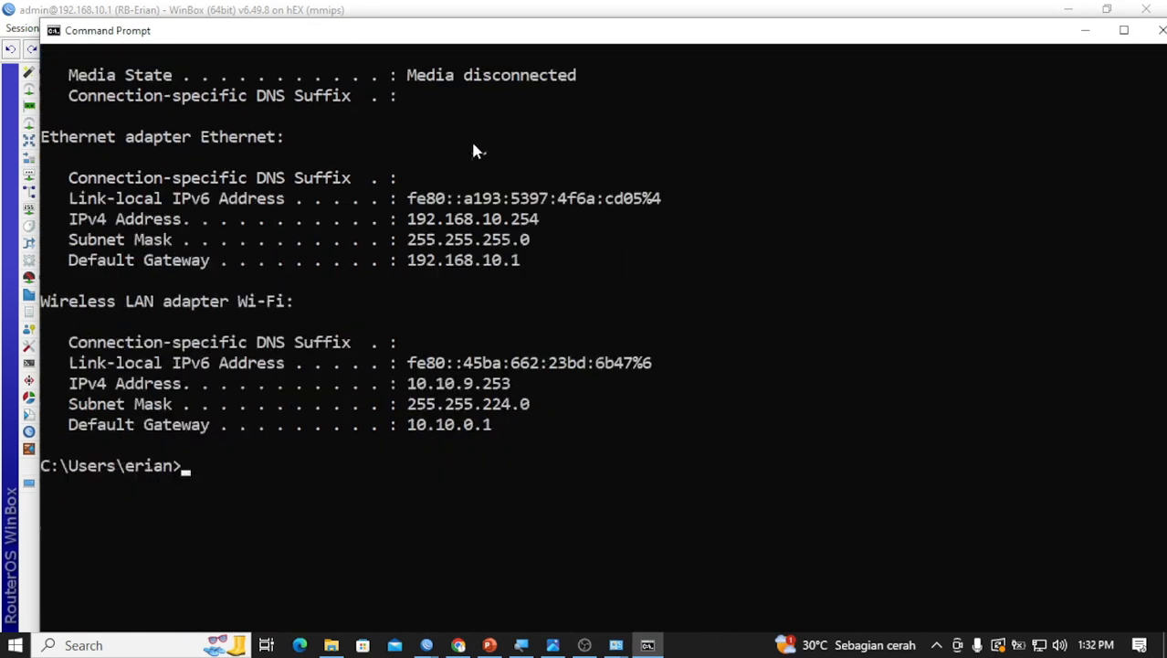
scroll(473, 152, "up", 1)
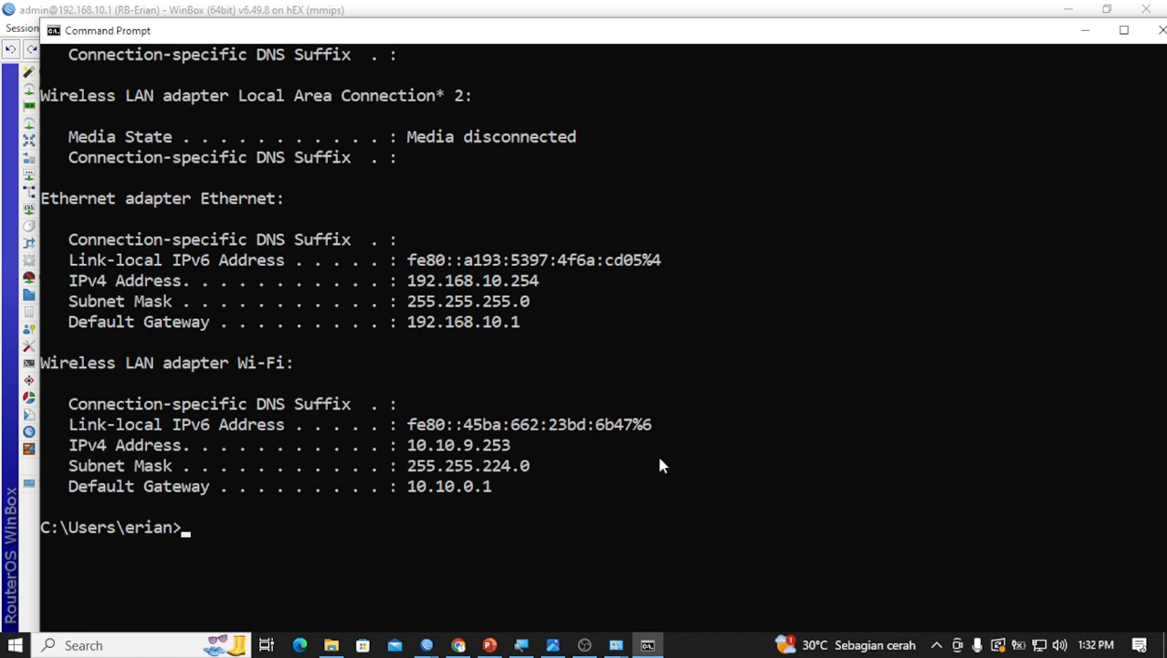
Run ipconfig in the Command Prompt and magnify the screen to examine the Ethernet adapter's address, subnet mask and gateway
type("ipconfig")
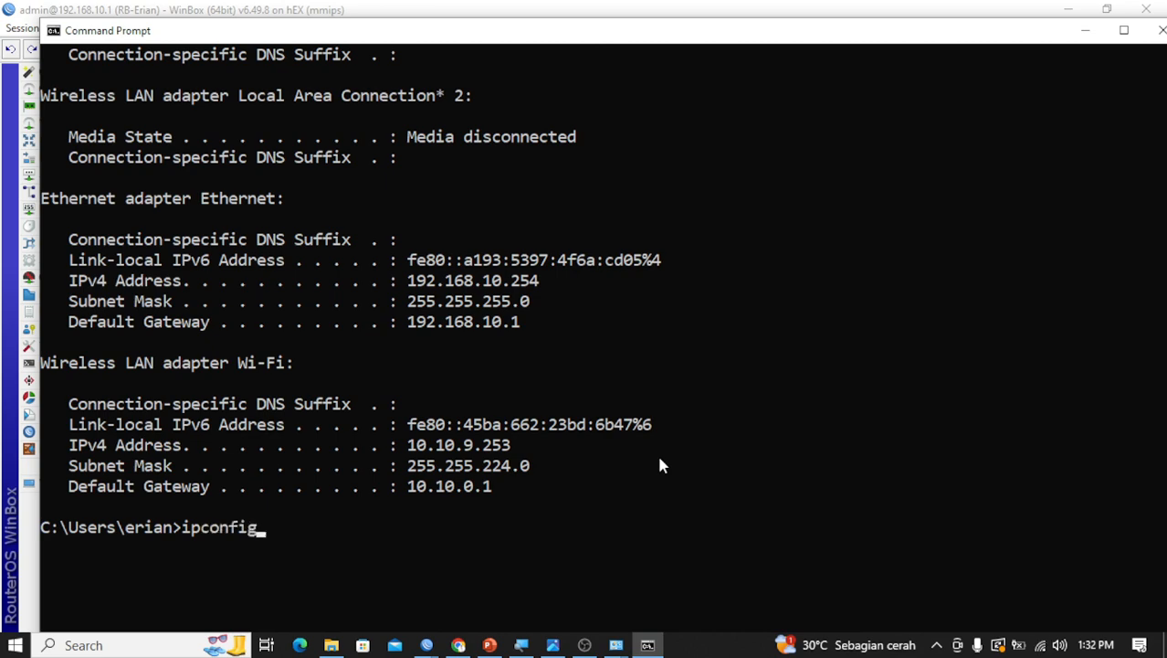
key("Return")
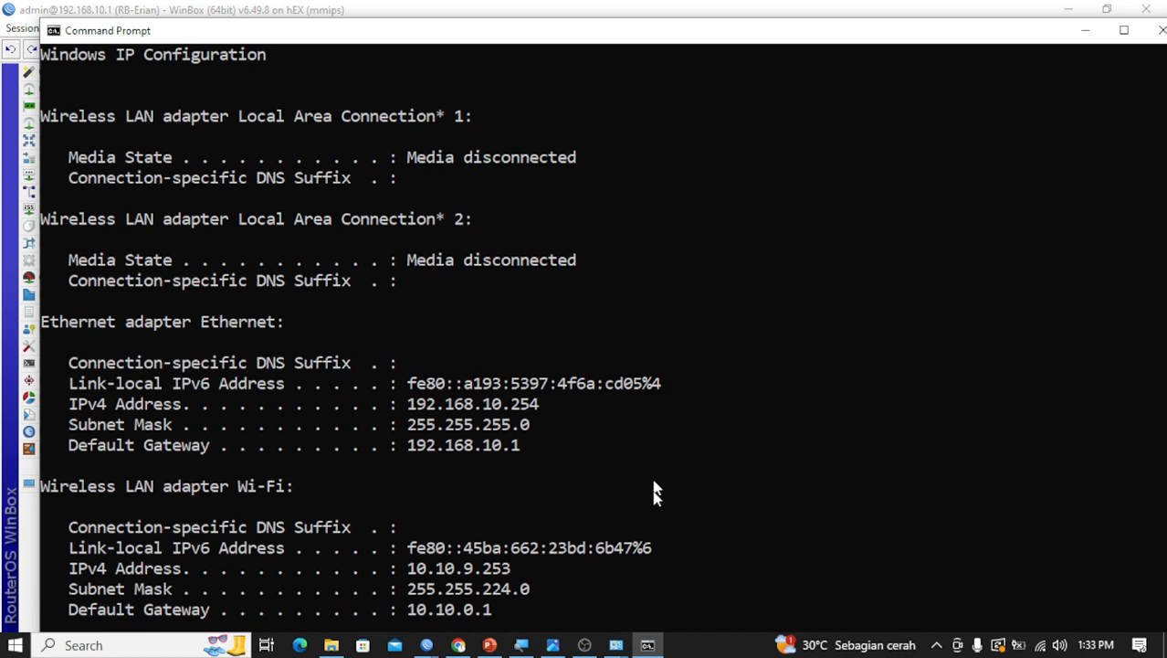
left_click(530, 645)
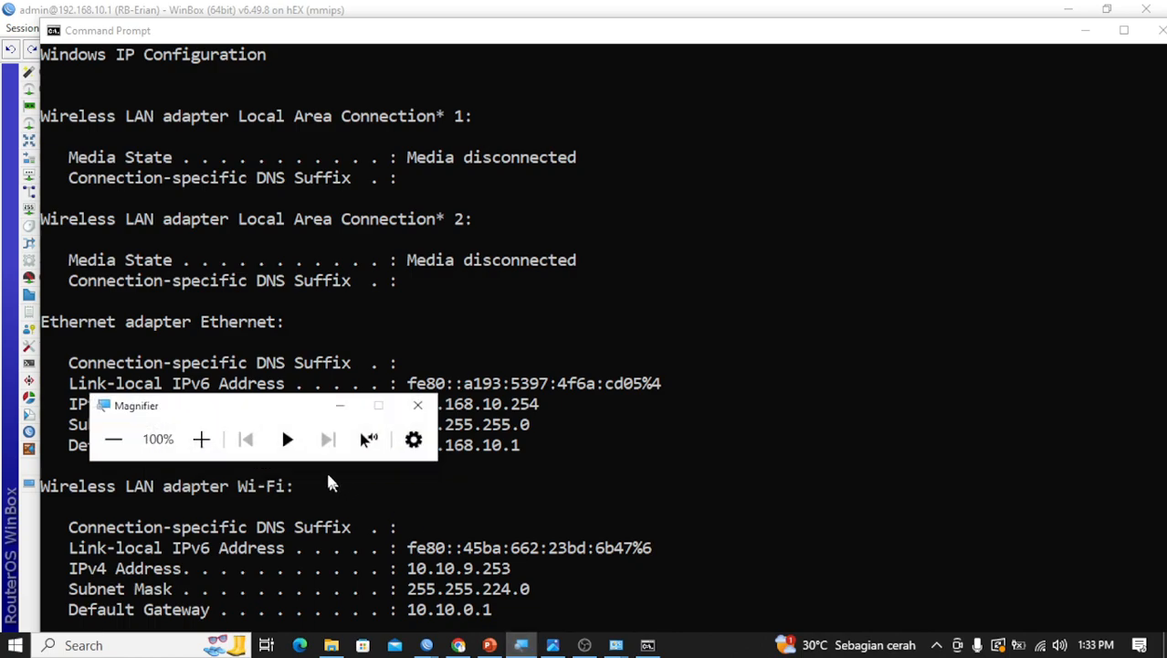
left_click(213, 439)
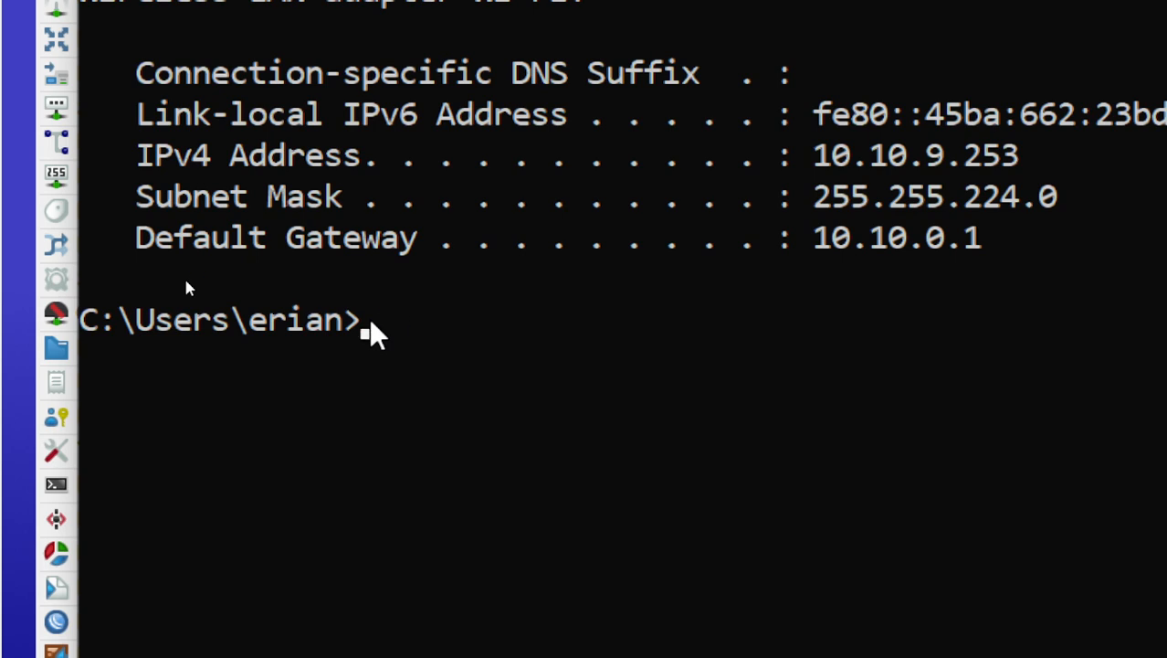
Ping the router's LAN 1 gateway address 192.168.10.1 from the Command Prompt to test the connection
type("ping")
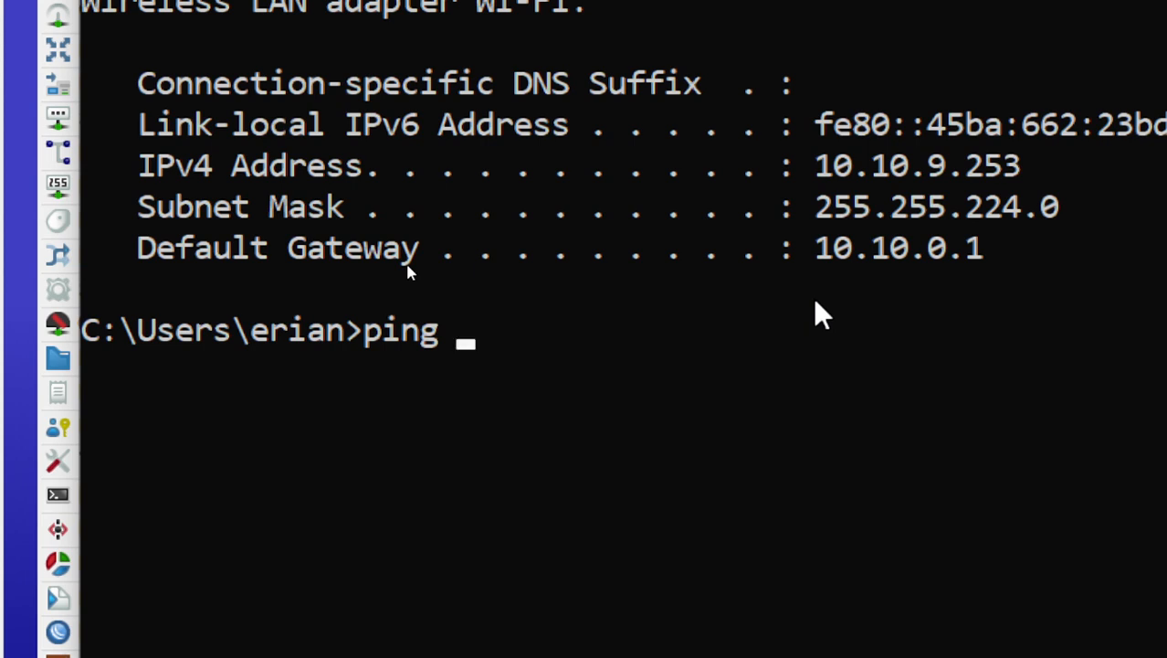
type(" 192.168.")
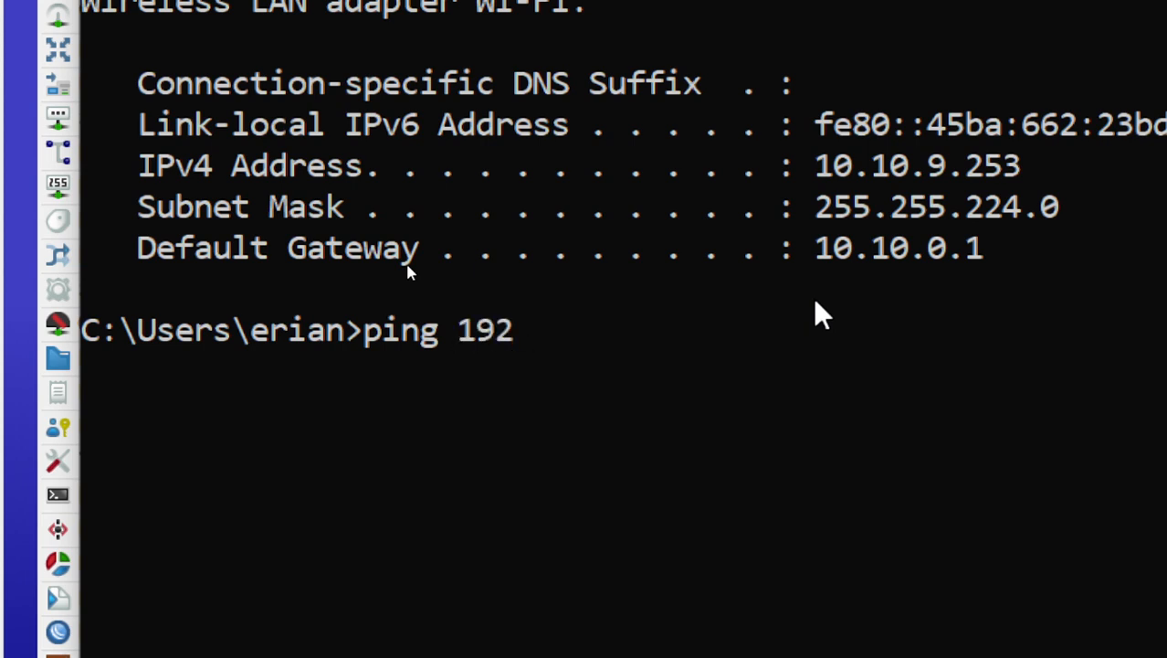
type("10.1")
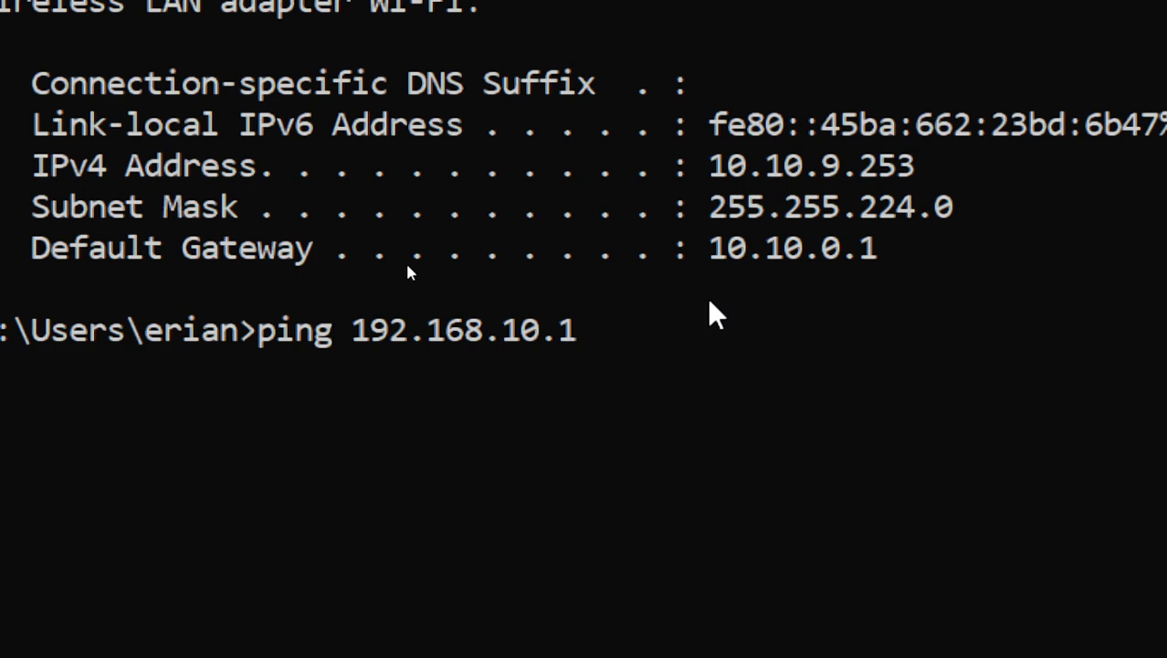
key("Return")
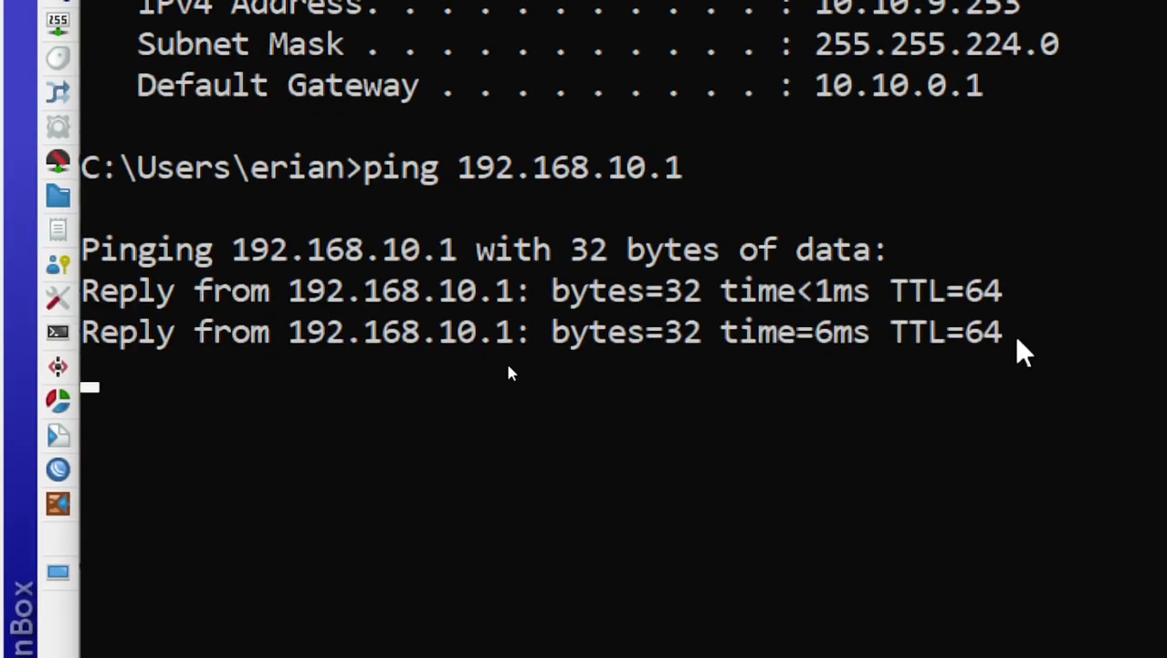
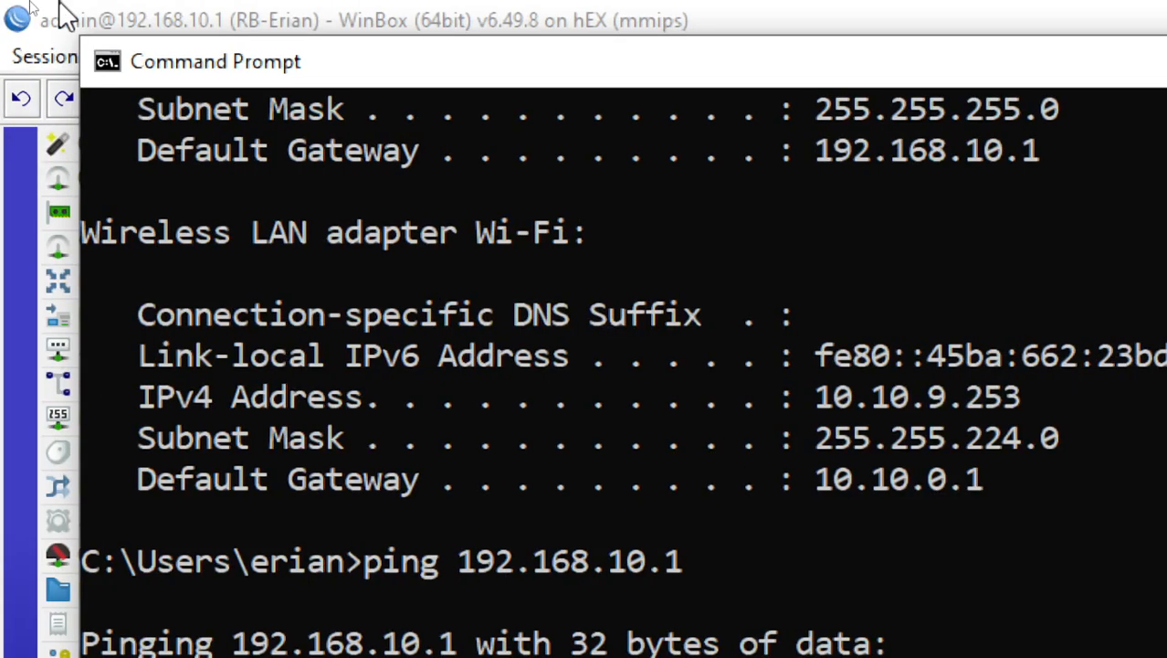
Switch back to WinBox and open the router's Firewall settings
left_click(57, 11)
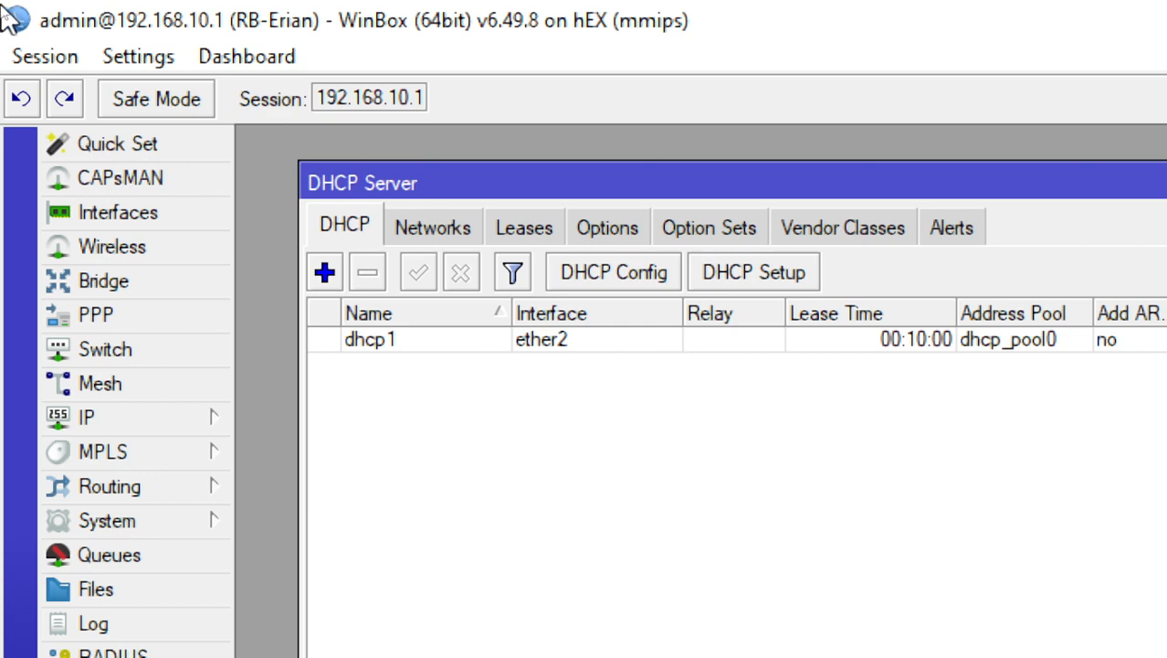
left_click(90, 420)
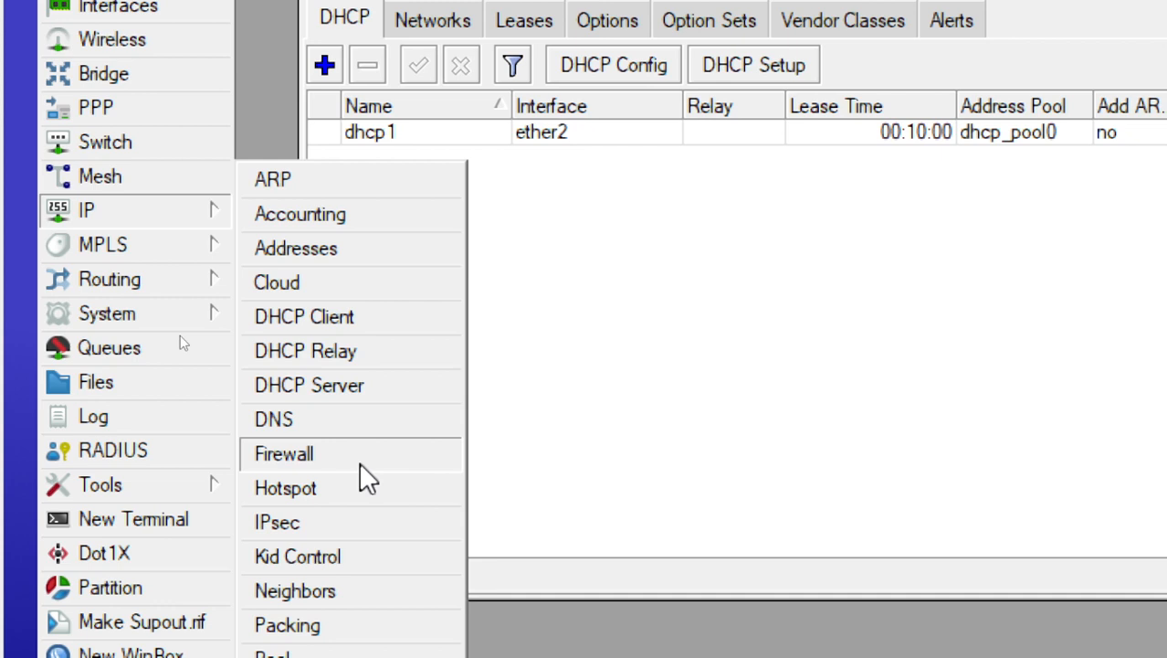
left_click(359, 461)
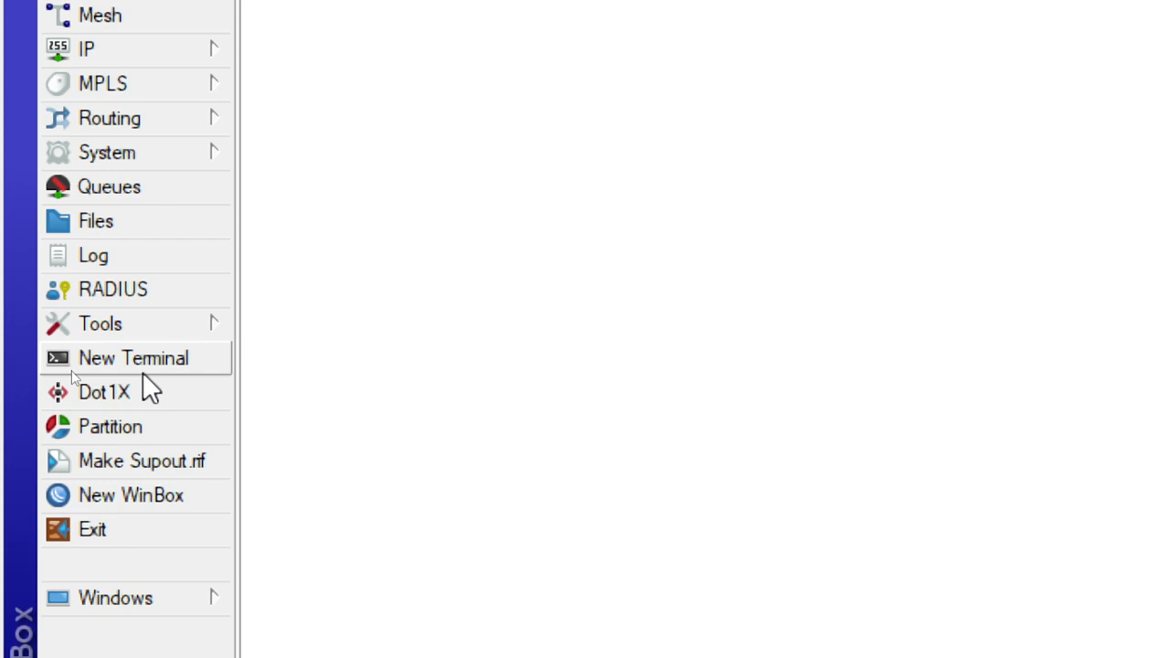
Open a new router terminal and run ip address print to list the interface addresses
left_click(142, 369)
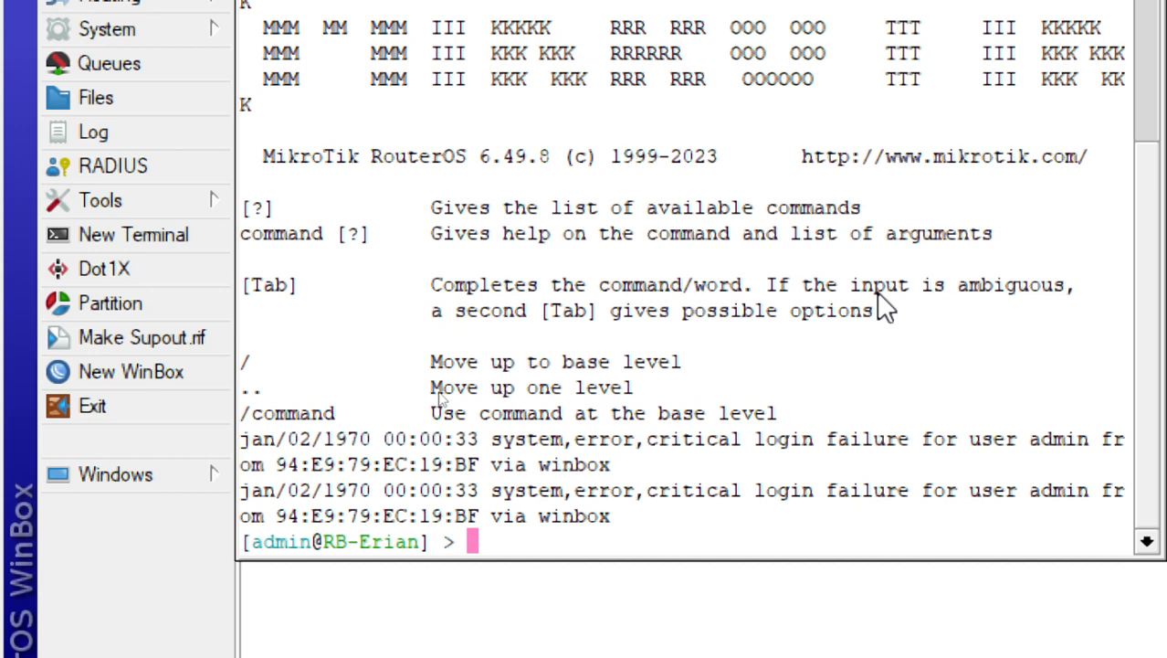
type("ip address pri")
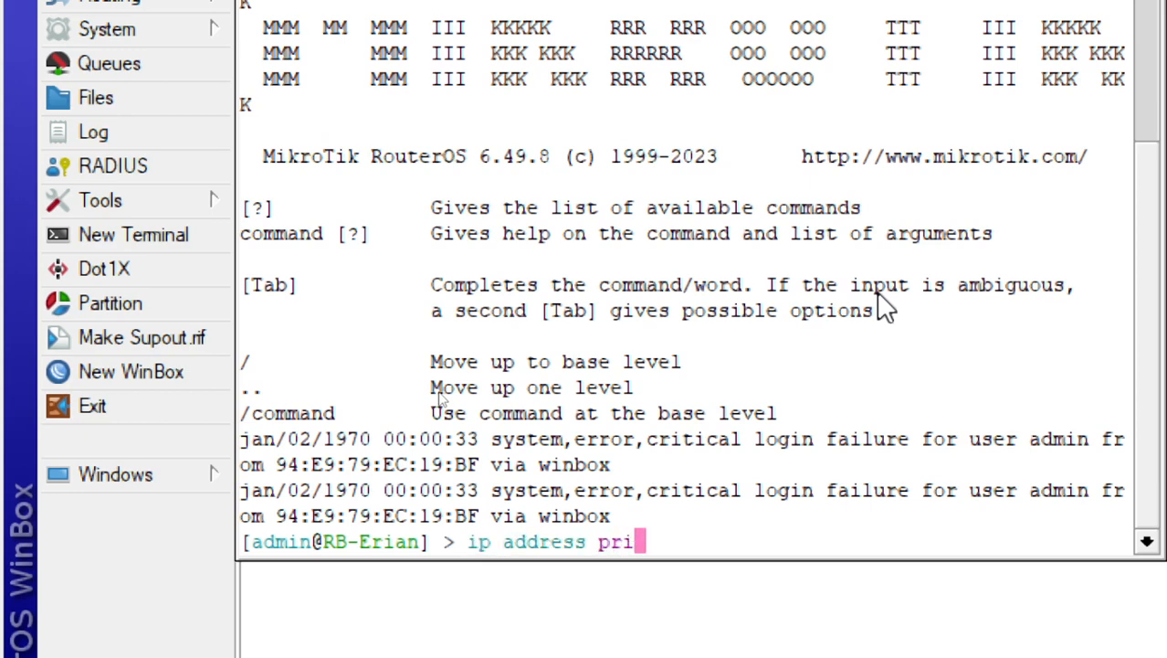
type("nt")
key("Return")
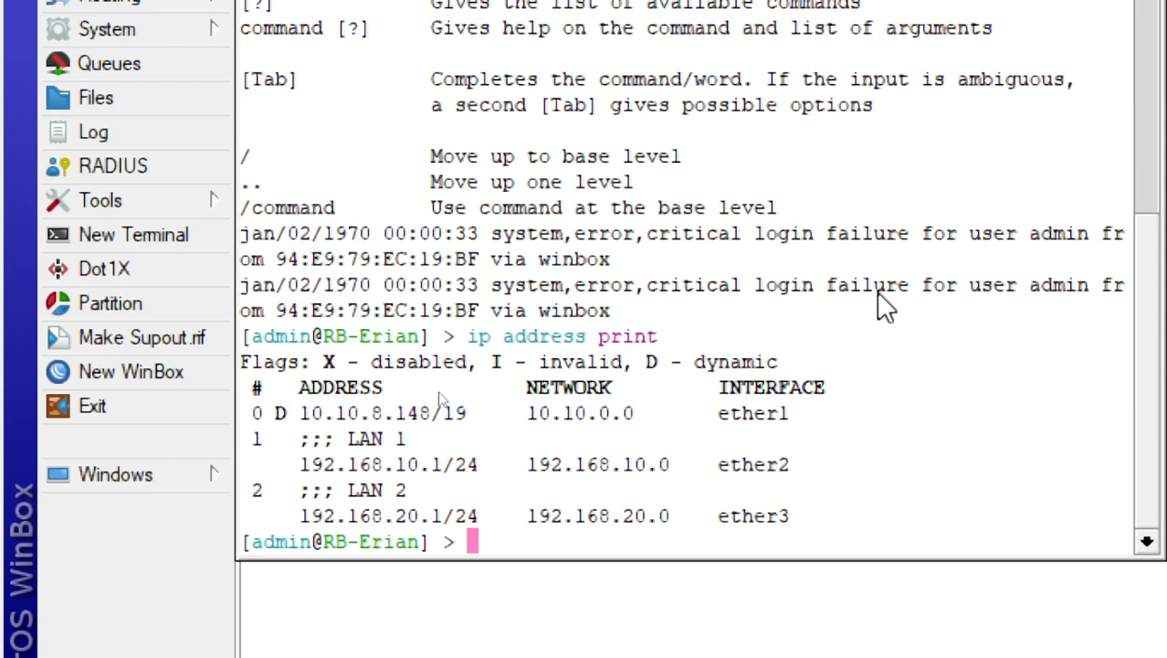
Ping google.com twice from the router terminal to test internet access, stopping each run
type("ping g")
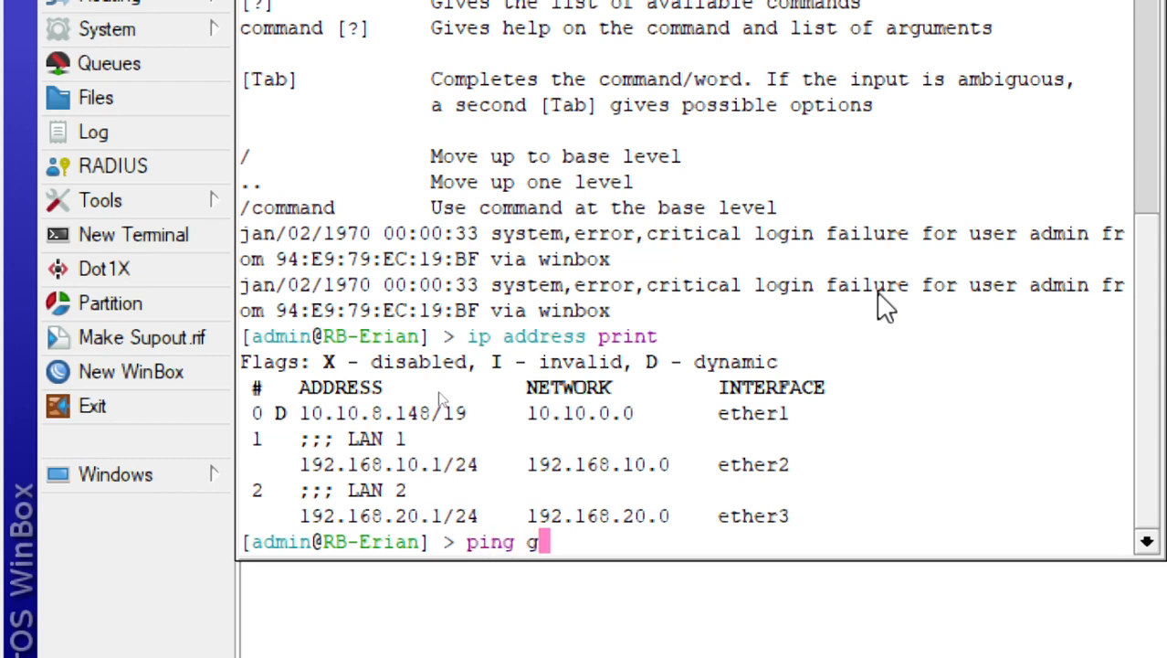
type("oogle.com")
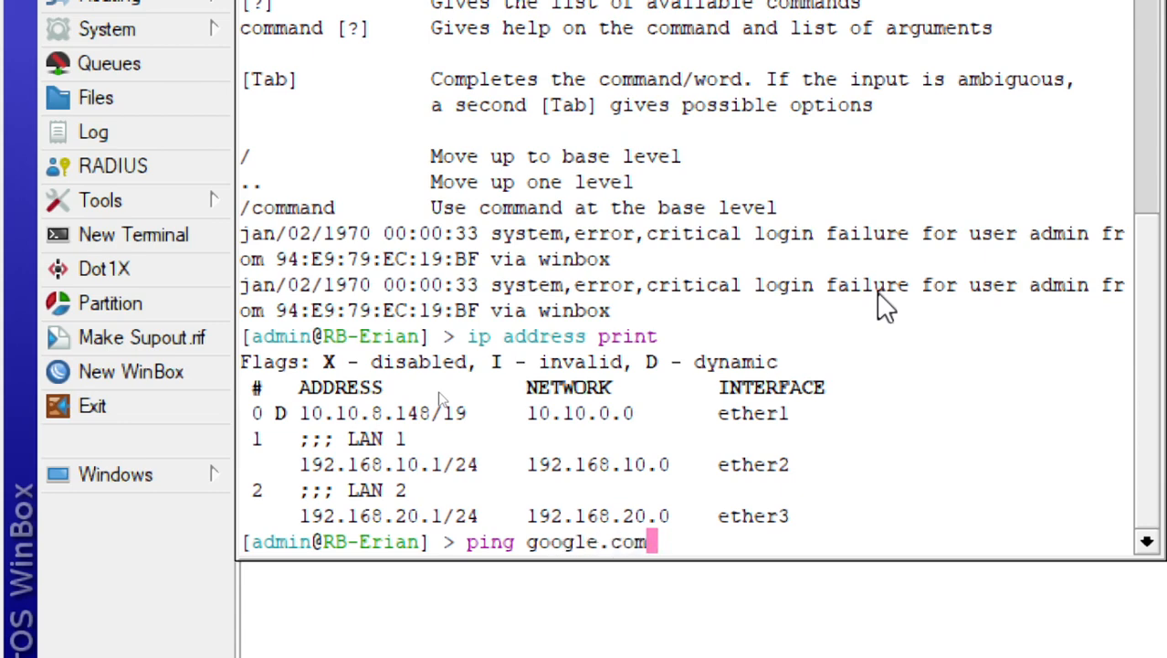
key("Return")
key("ctrl+c")
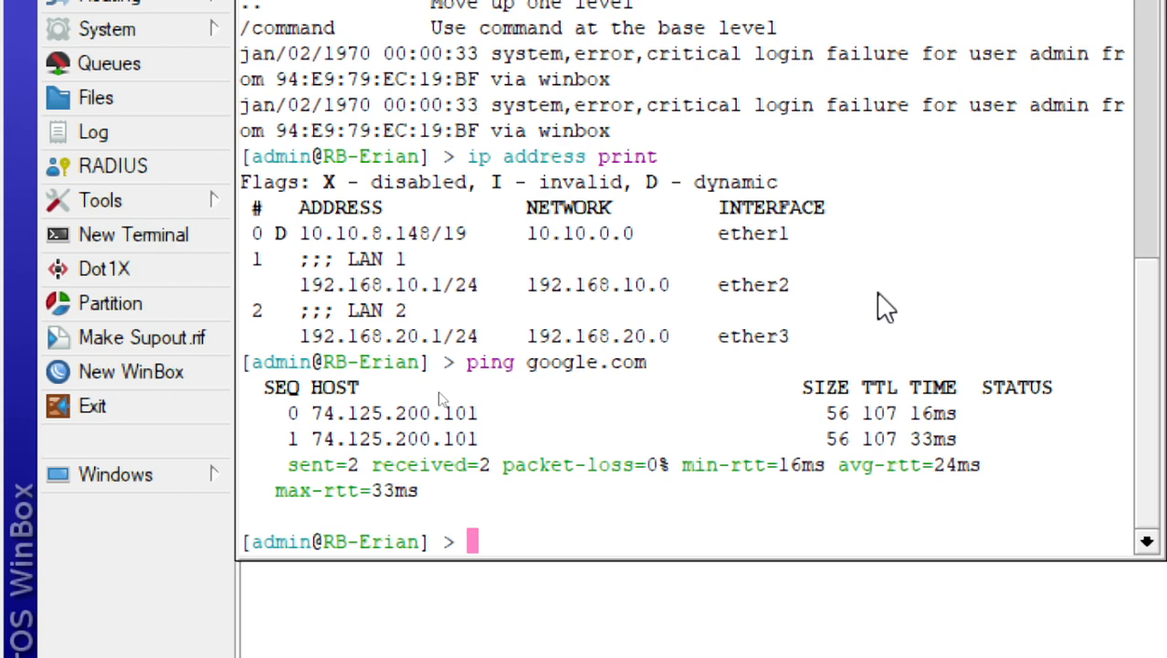
key("Up")
key("Return")
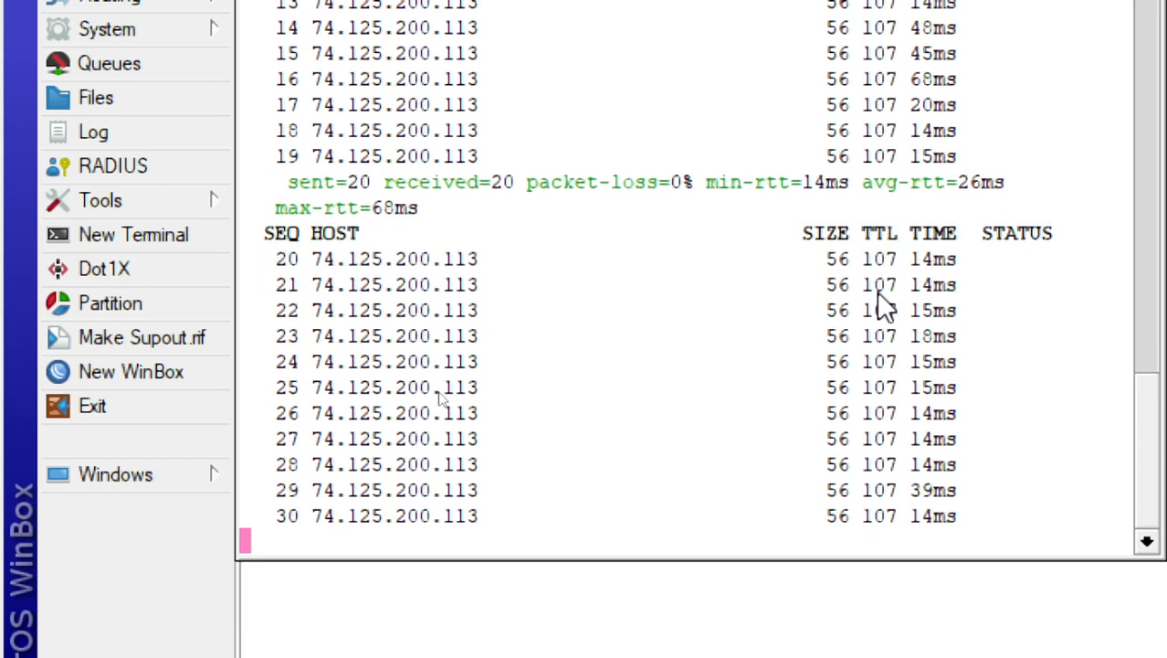
key("ctrl+c")
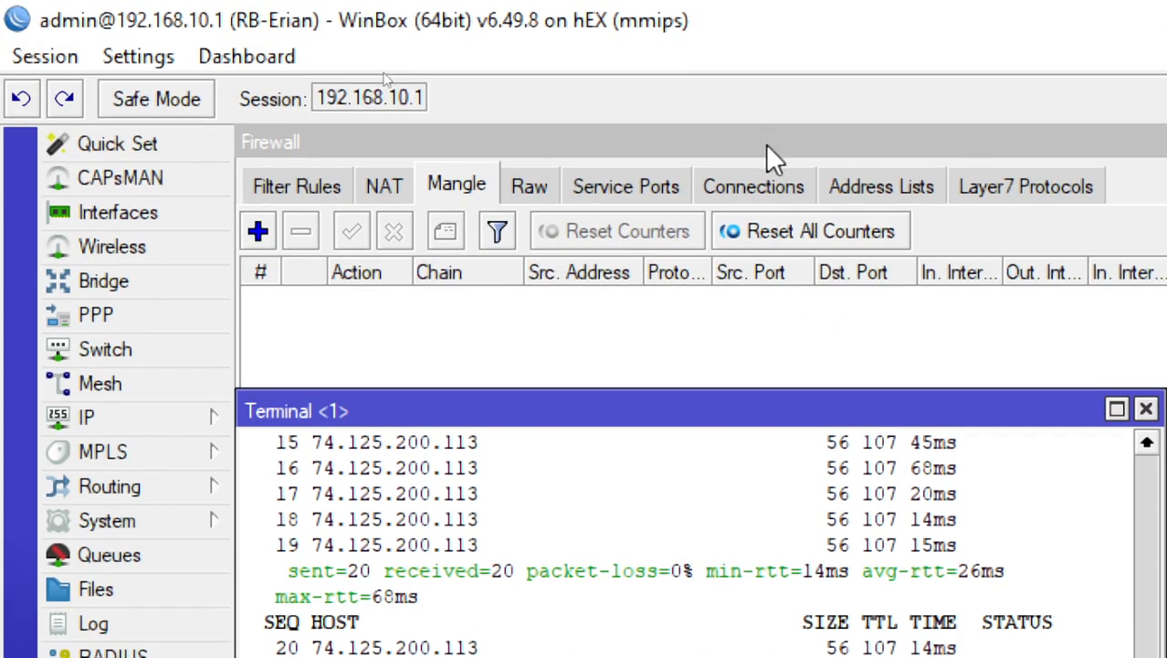
Return to the Firewall window and start a new NAT rule with the chain srcnat
left_click(767, 146)
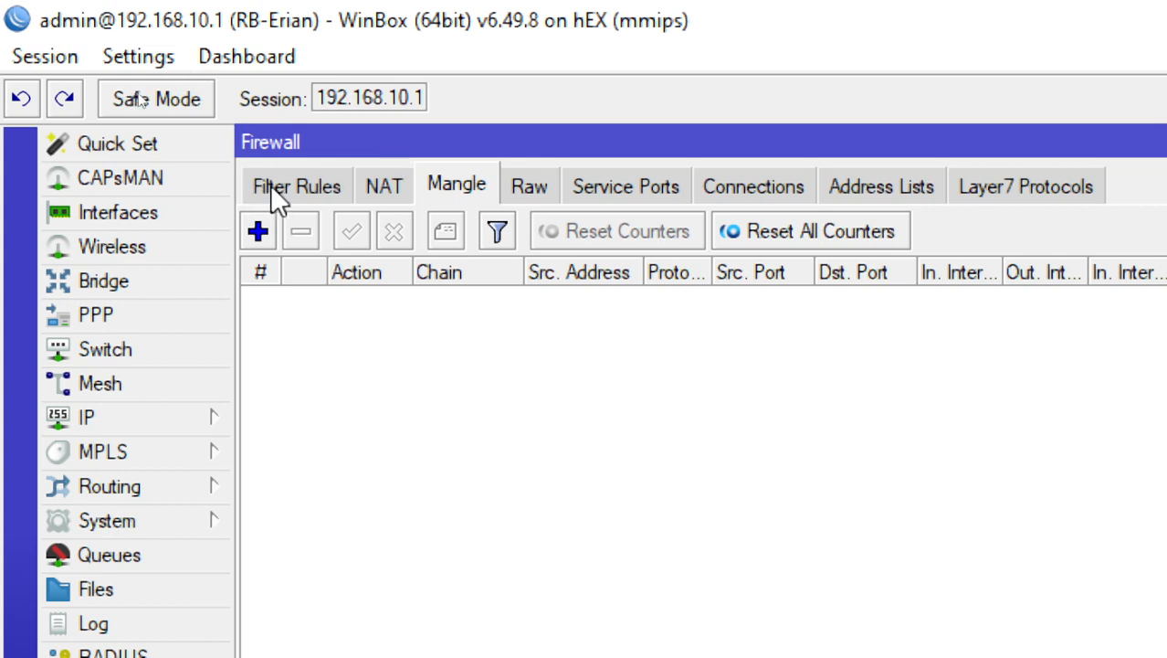
left_click(377, 191)
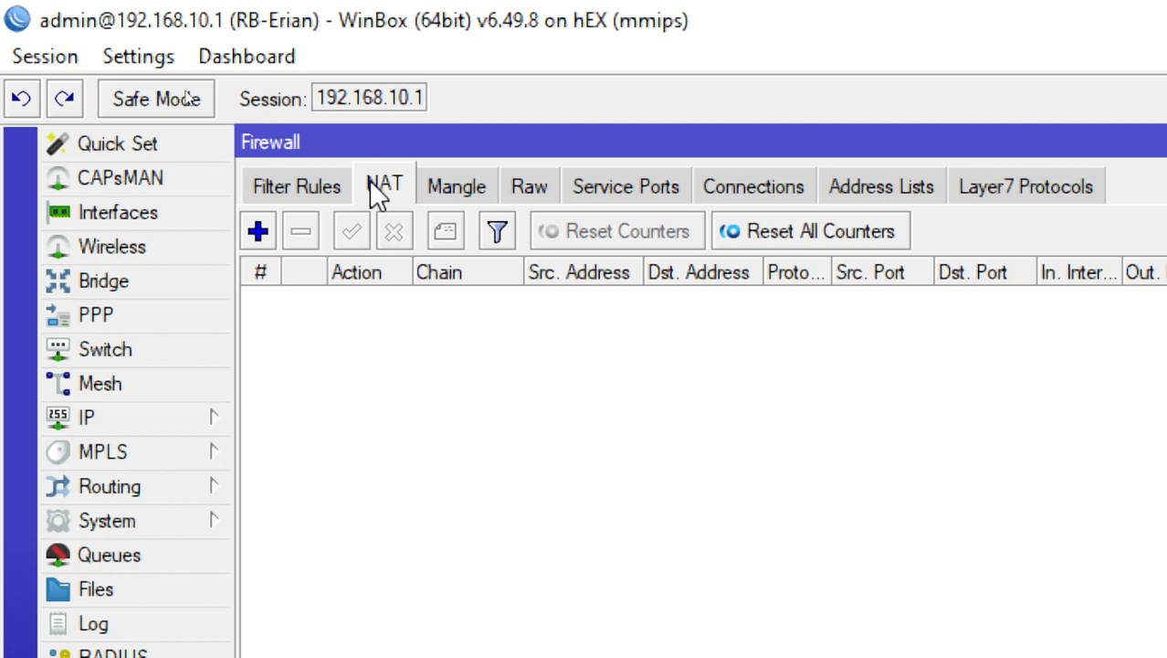
left_click(265, 234)
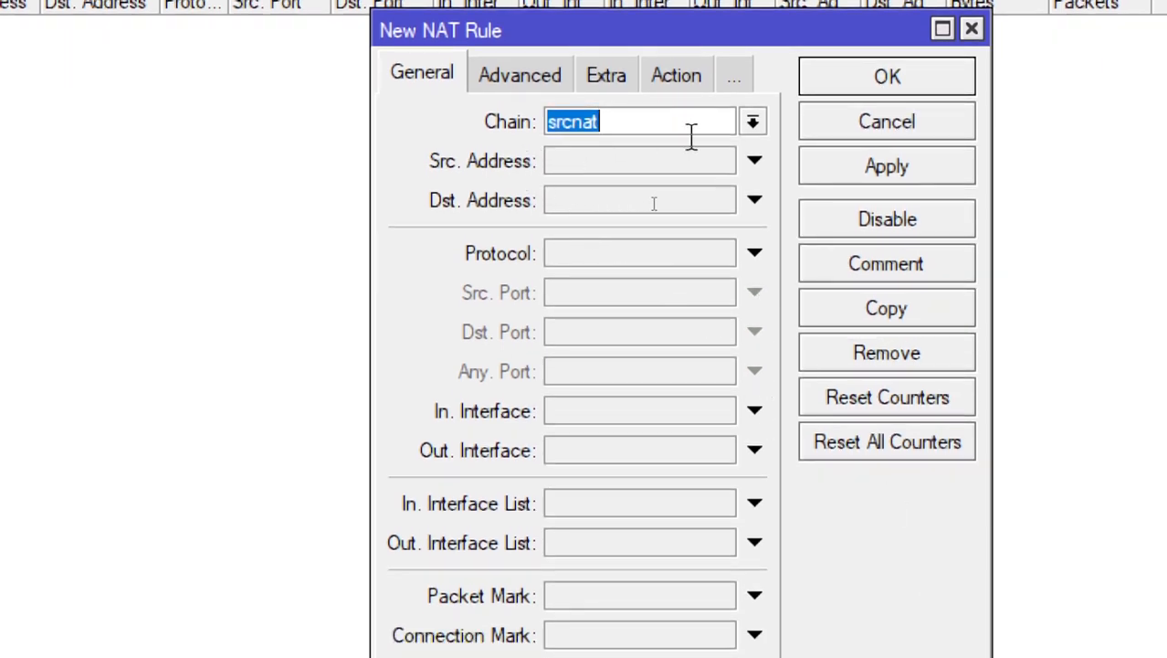
left_click(754, 122)
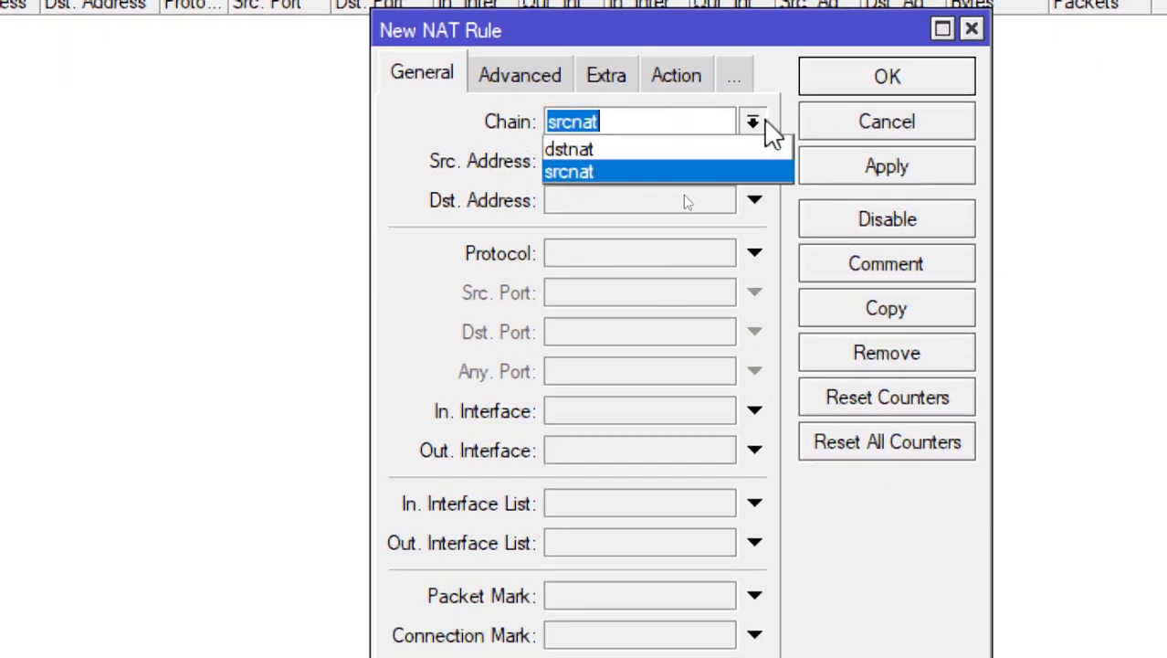
left_click(766, 123)
left_click(696, 122)
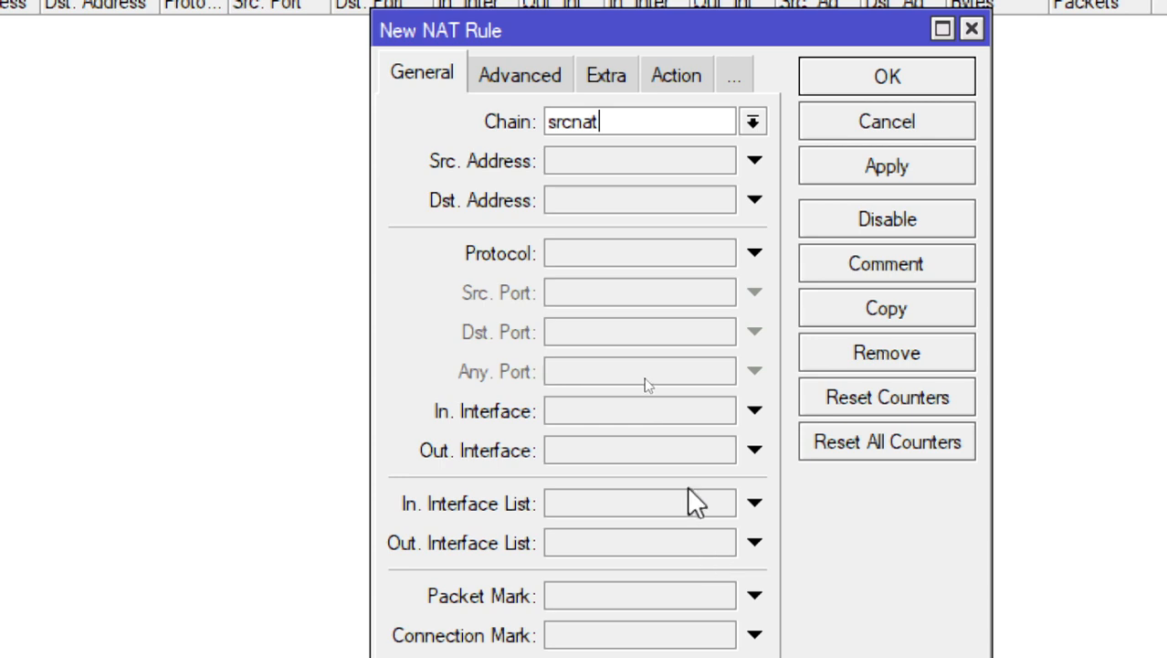
Set the new NAT rule's Out. Interface to ether1, the ISP port
left_click(568, 451)
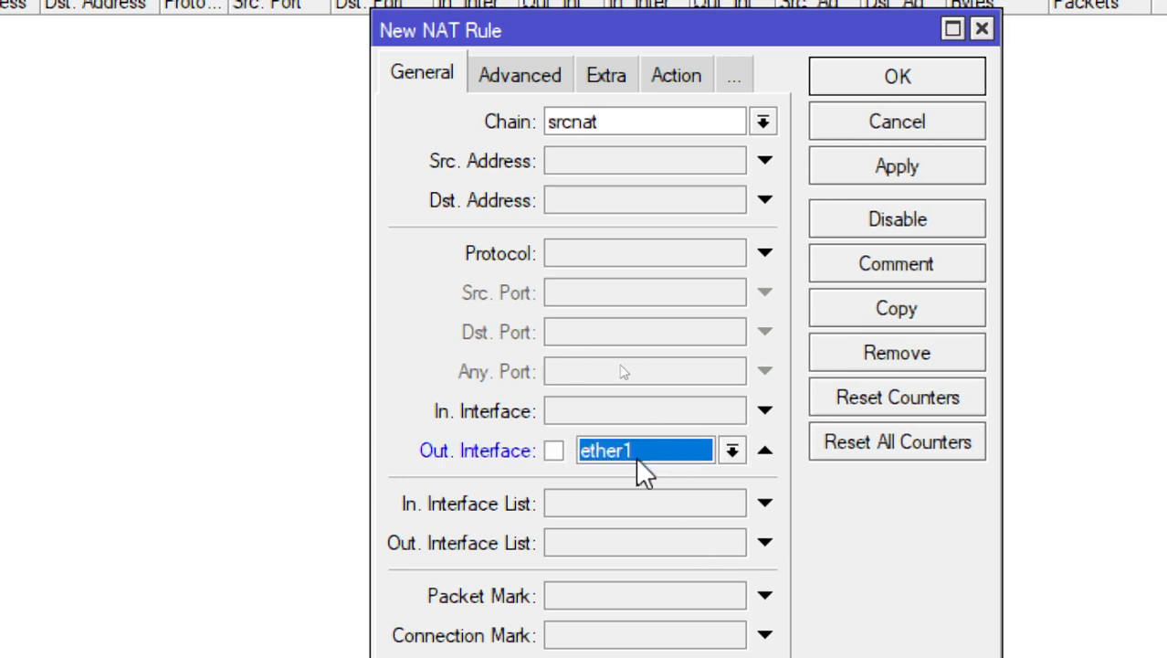
left_click(732, 451)
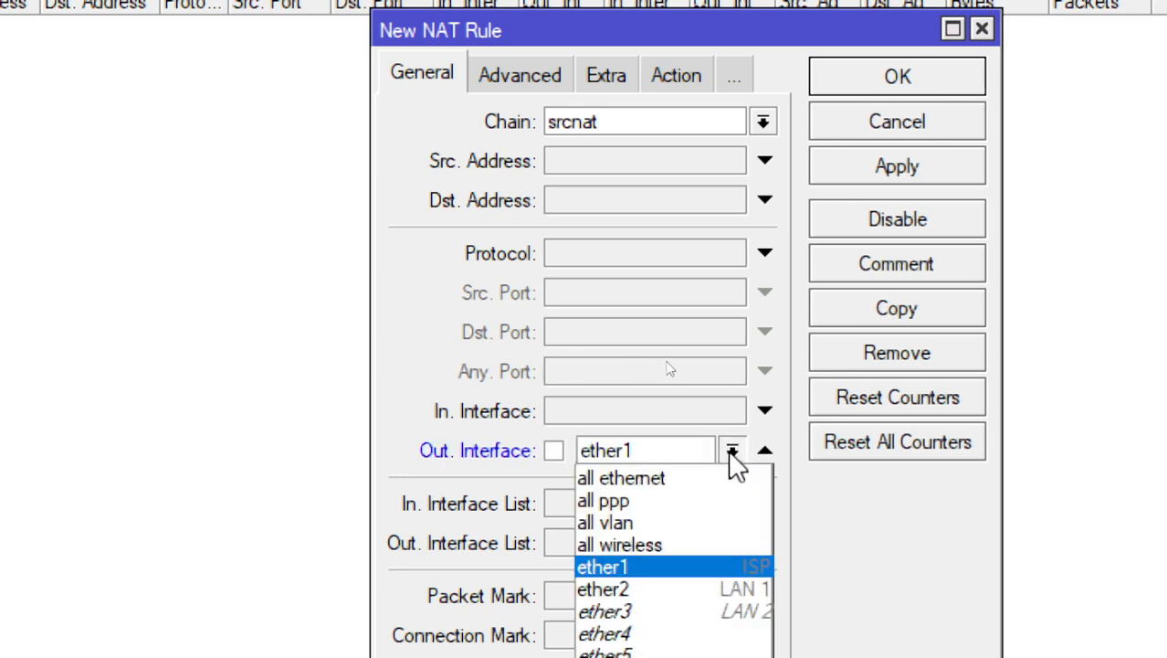
left_click(708, 567)
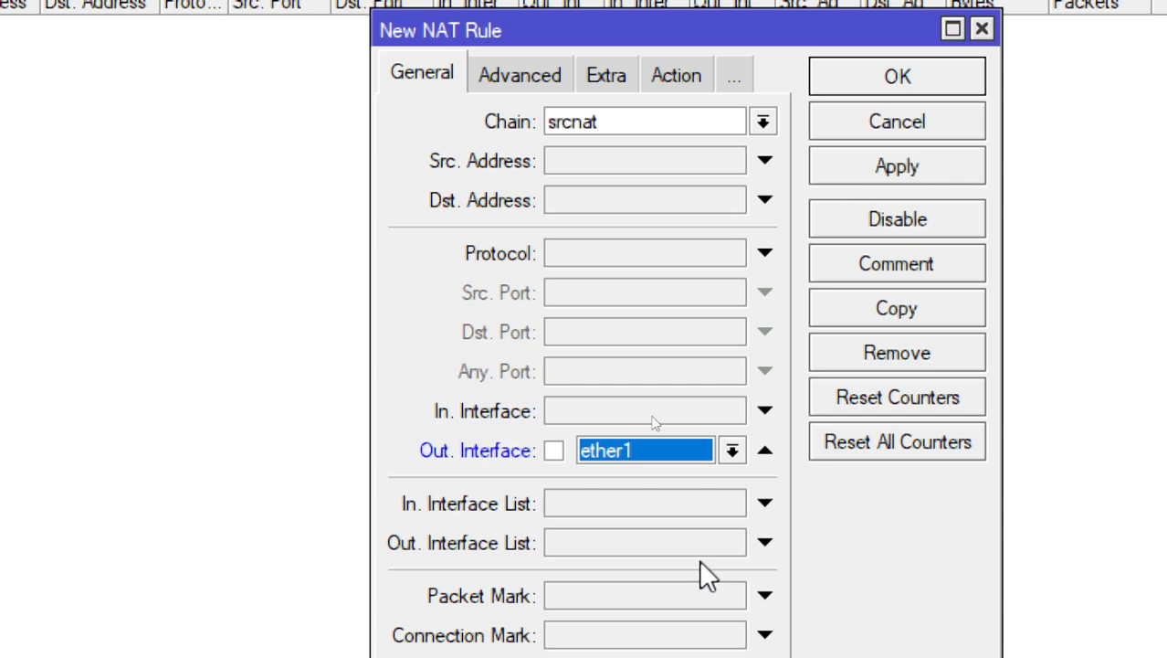
left_click(628, 132)
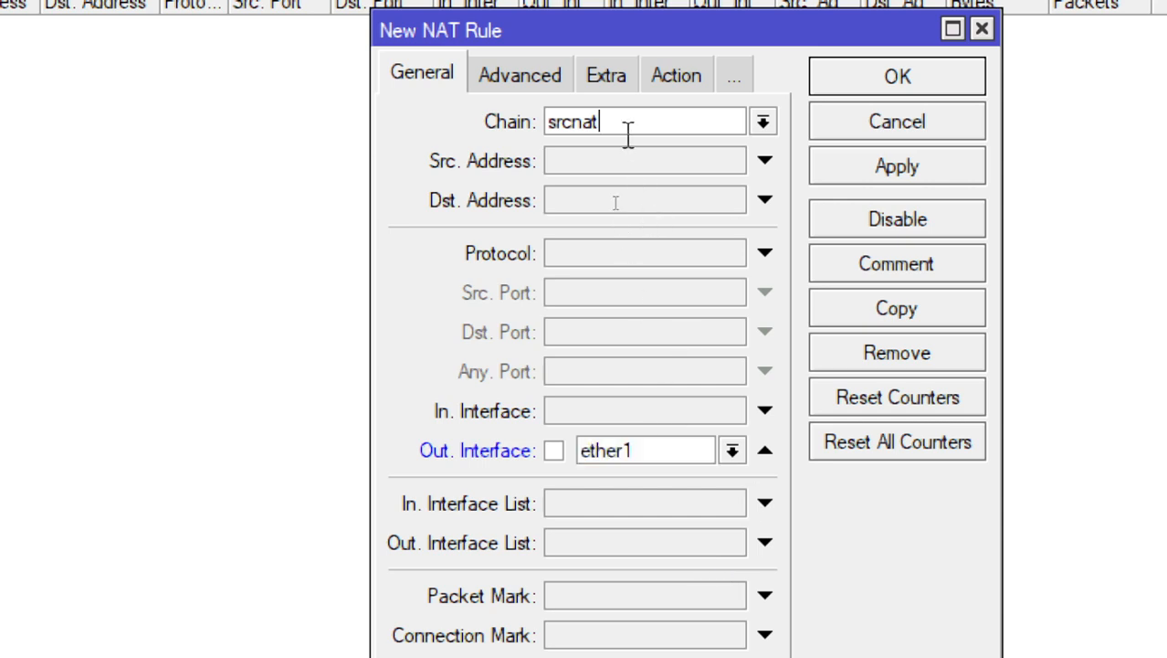
left_click(665, 455)
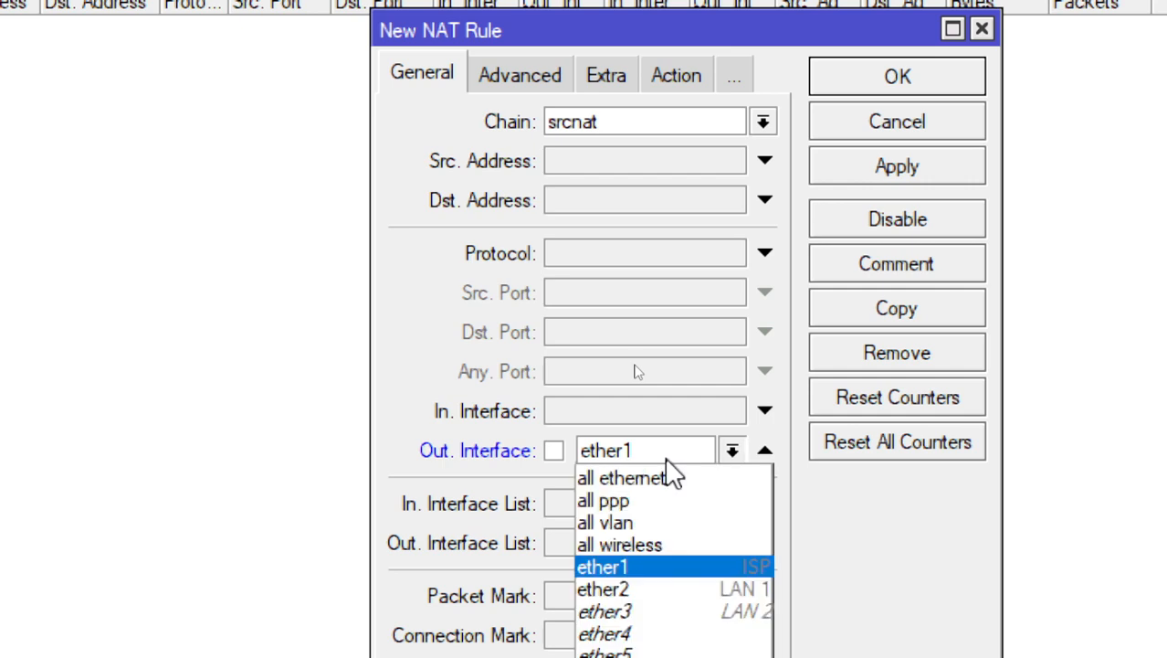
left_click(658, 450)
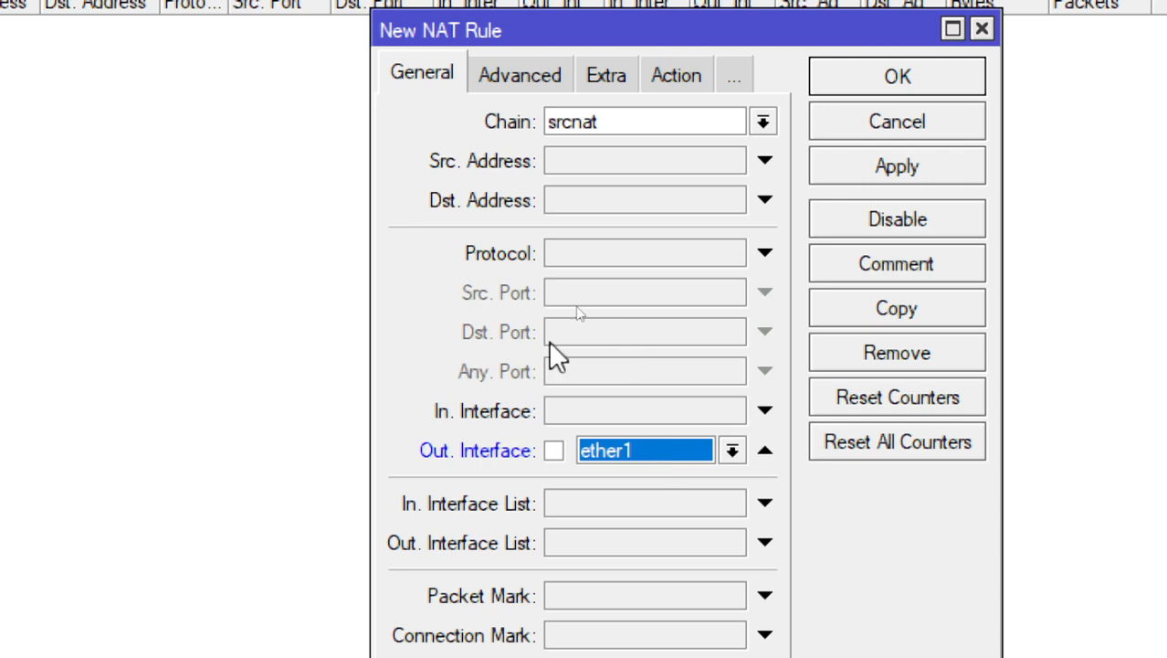
Set the NAT rule's action to masquerade and save the rule
left_click(659, 78)
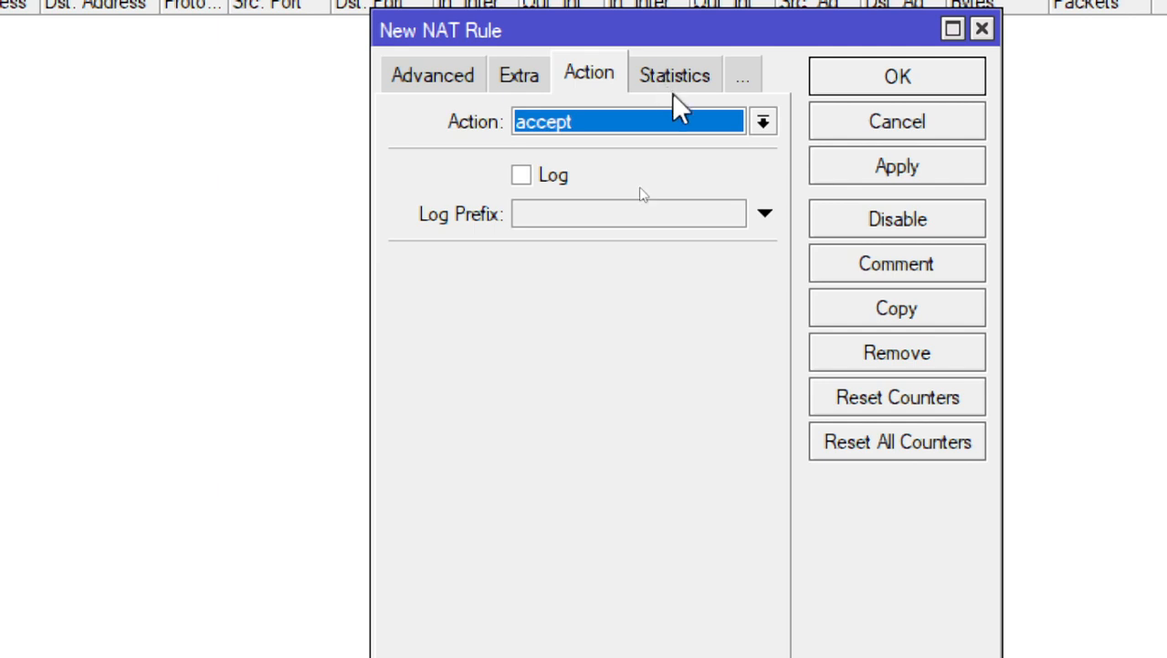
left_click(686, 125)
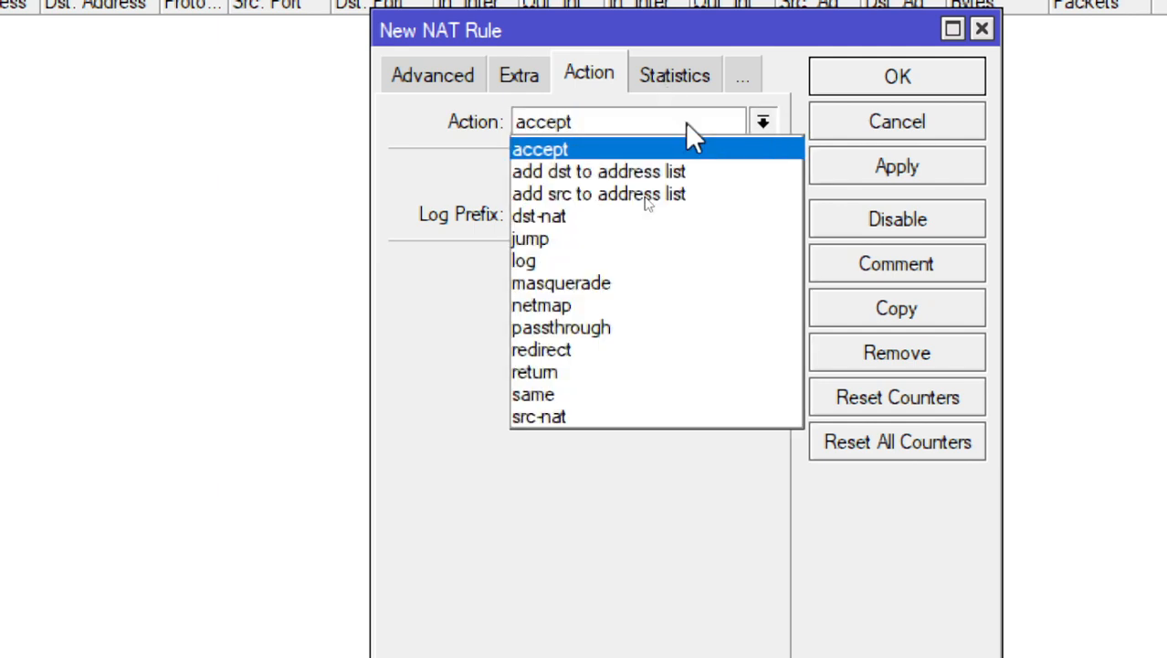
left_click(640, 286)
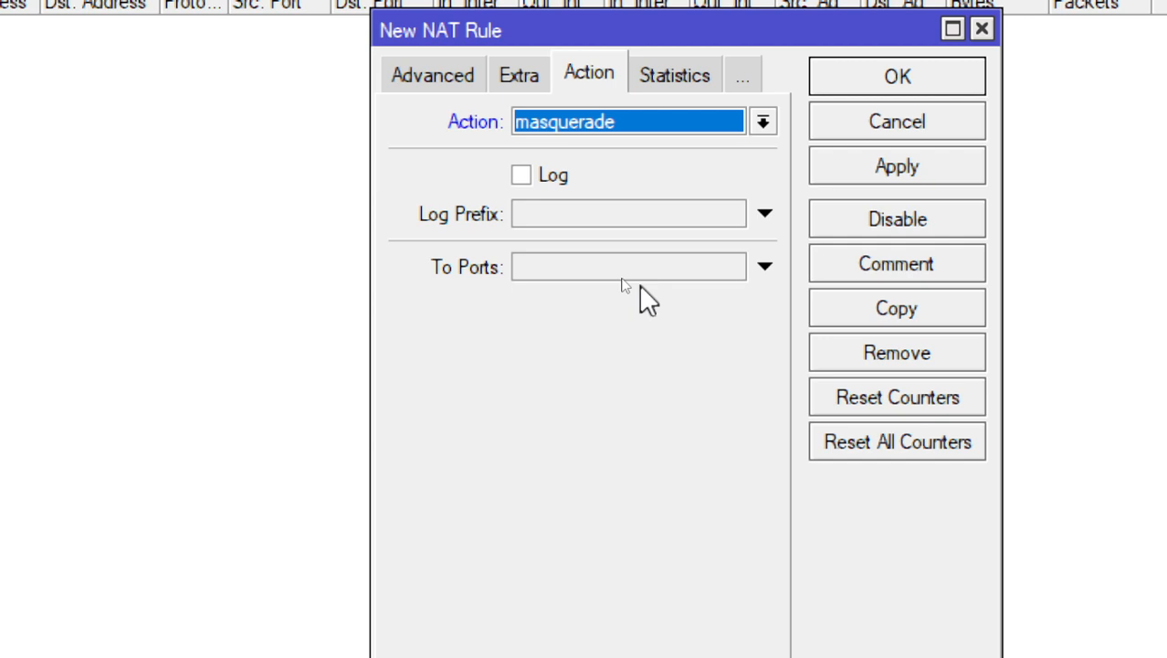
left_click(950, 75)
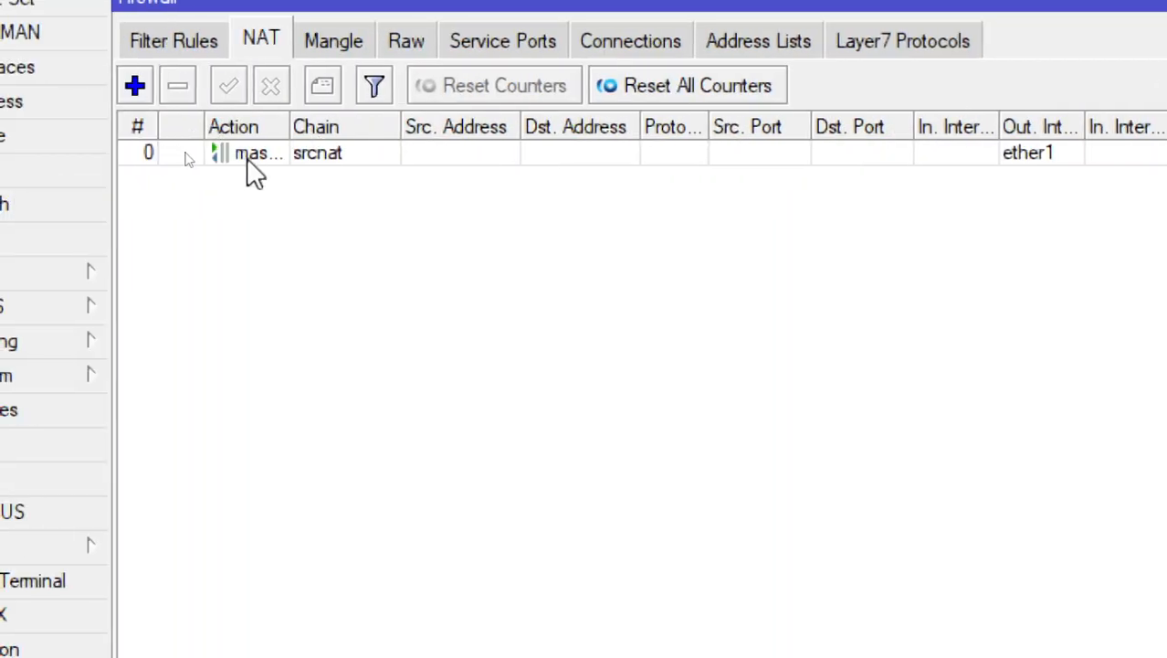
Add the comment "Masquerade ISP" to the new srcnat rule
left_click(282, 155)
left_click(319, 89)
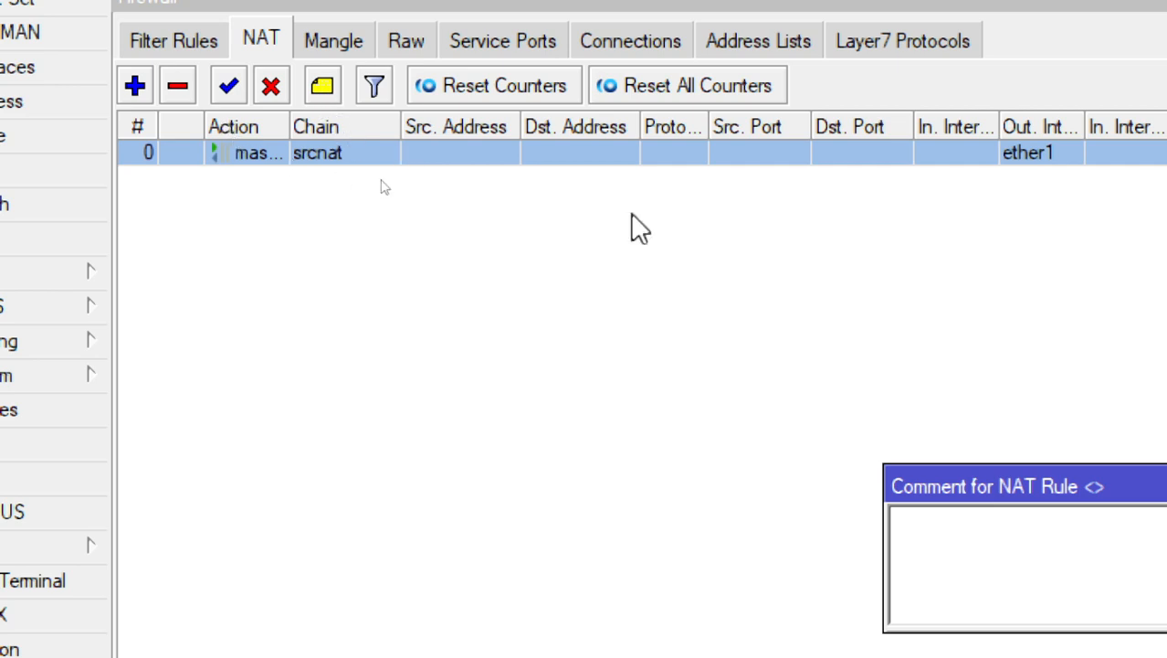
type("Masq")
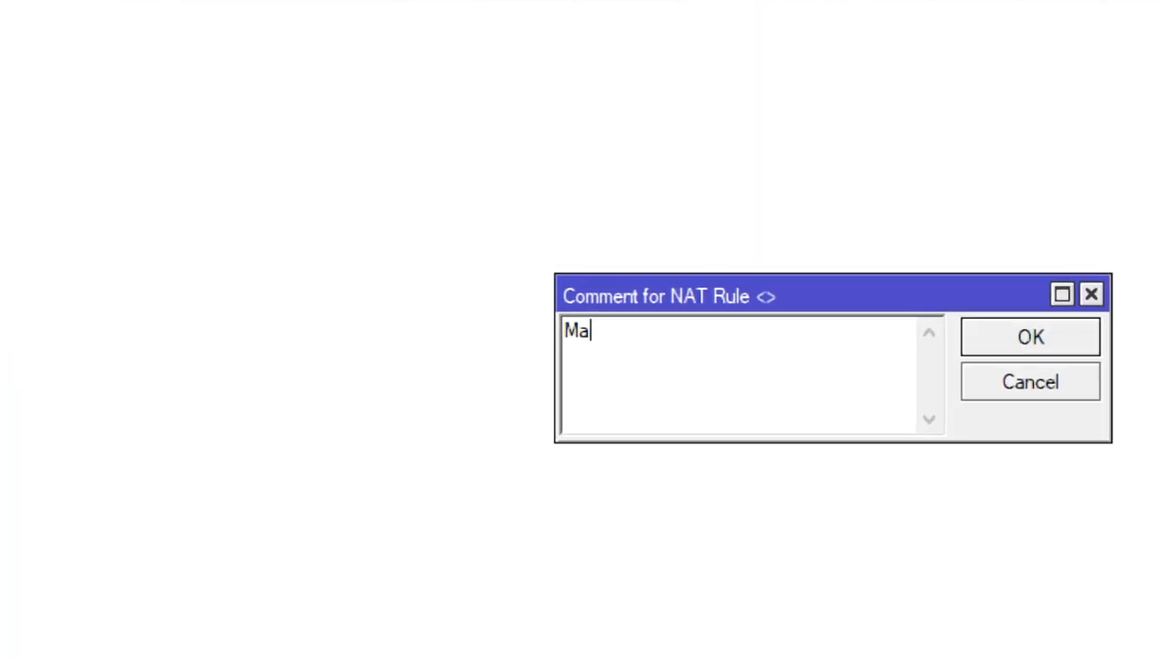
type("u")
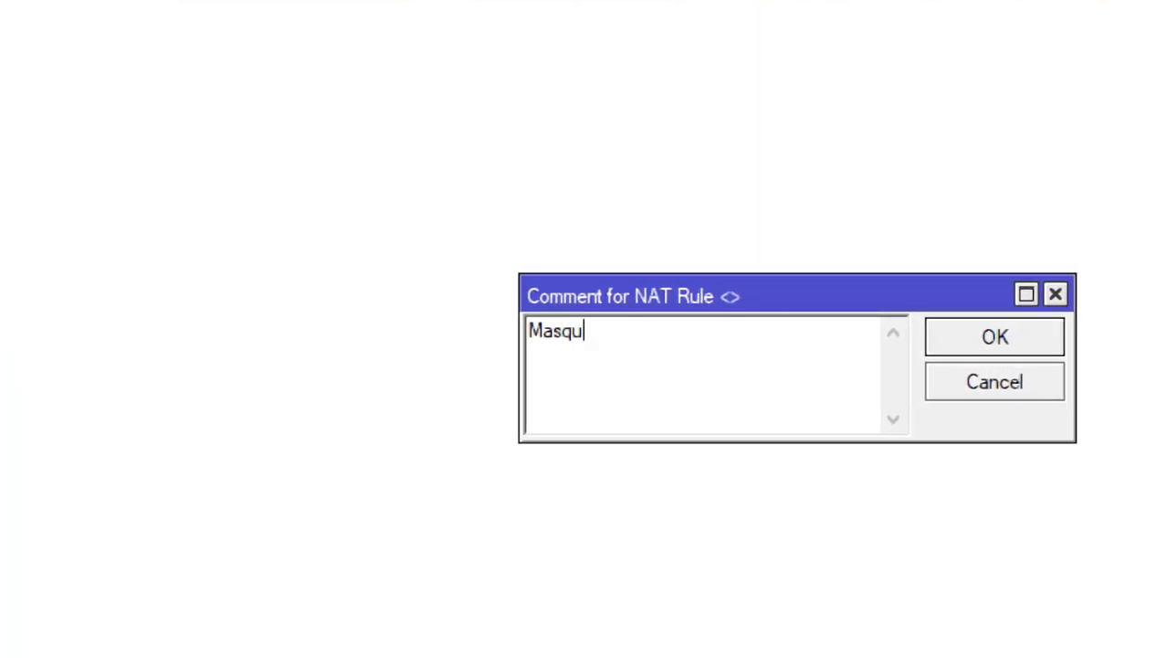
type("erade")
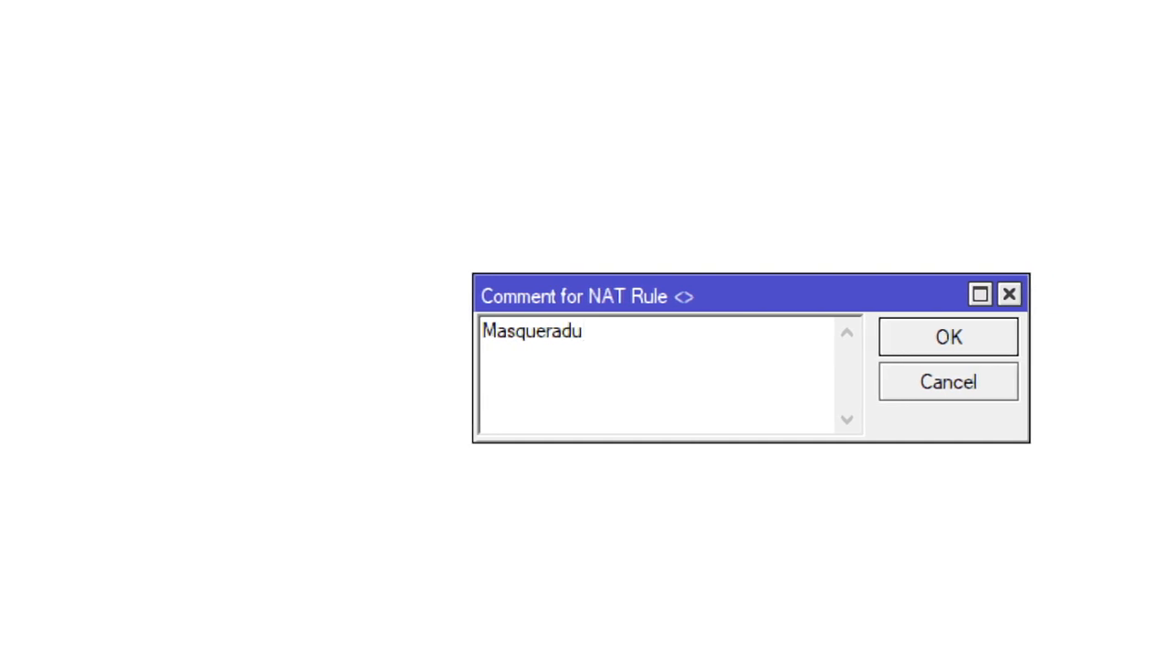
type(" LAN")
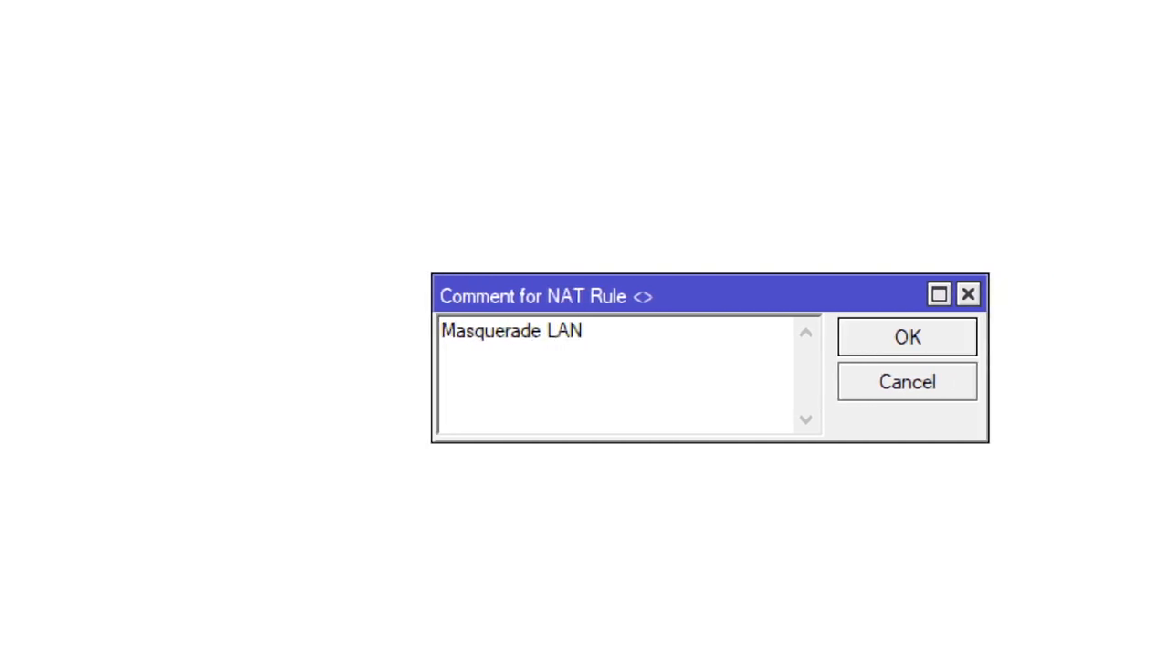
key("BackSpace")
key("BackSpace")
key("BackSpace")
type("ISP")
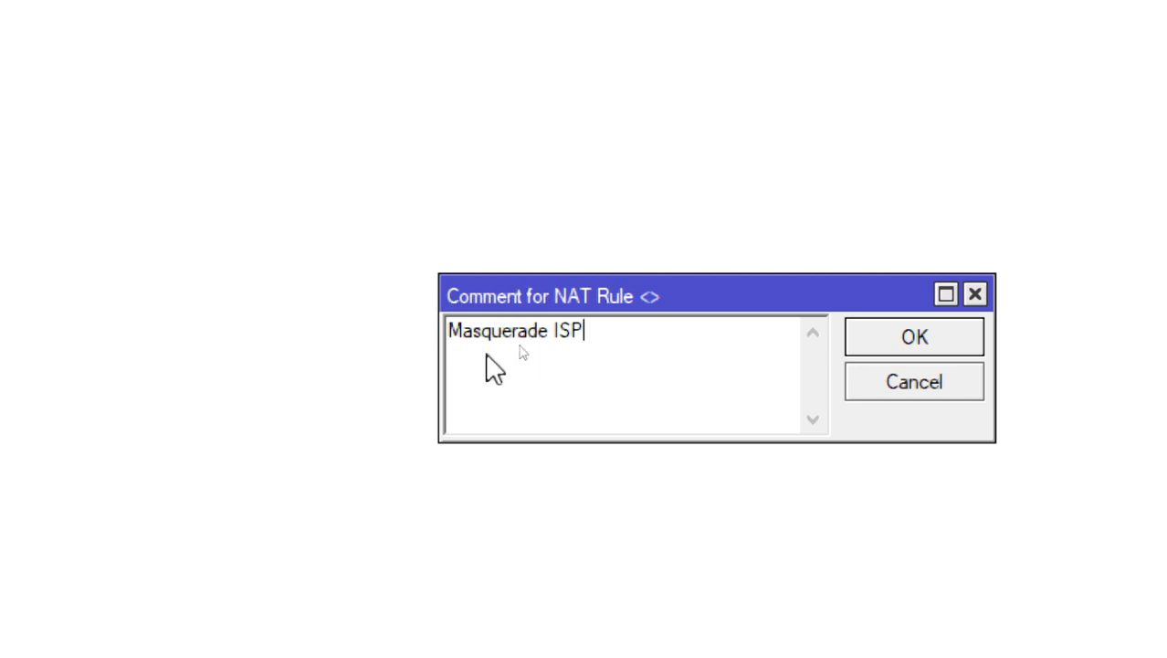
left_click(861, 342)
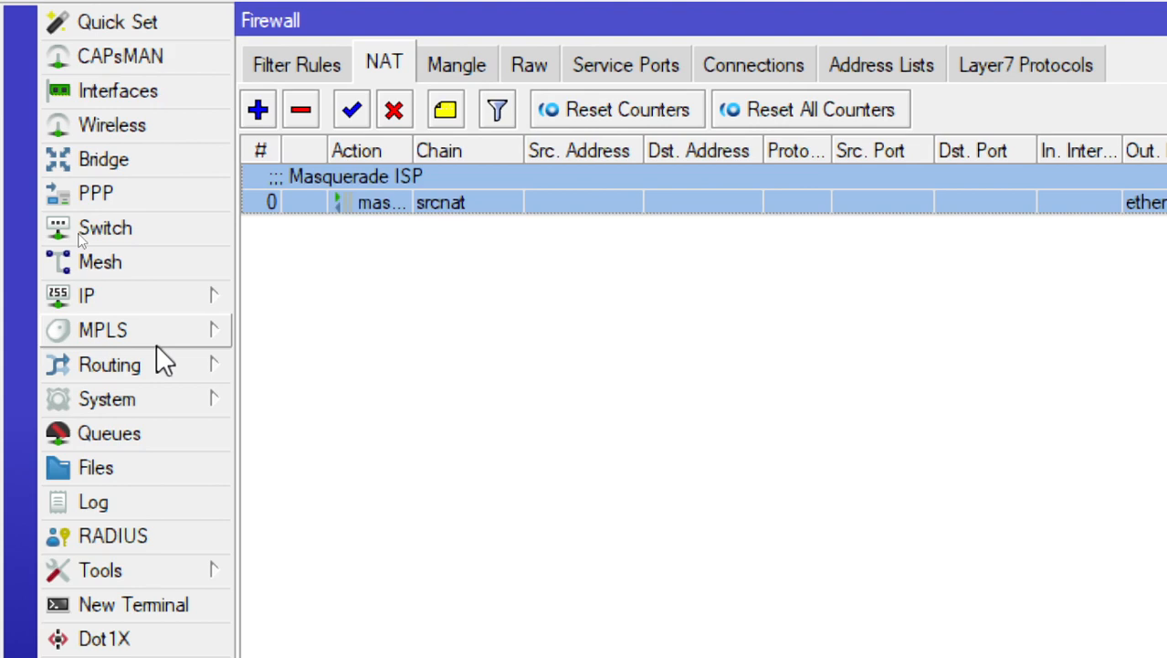
Review the ether2 server entry in the router's DHCP Server list, closing the list when done
left_click(174, 310)
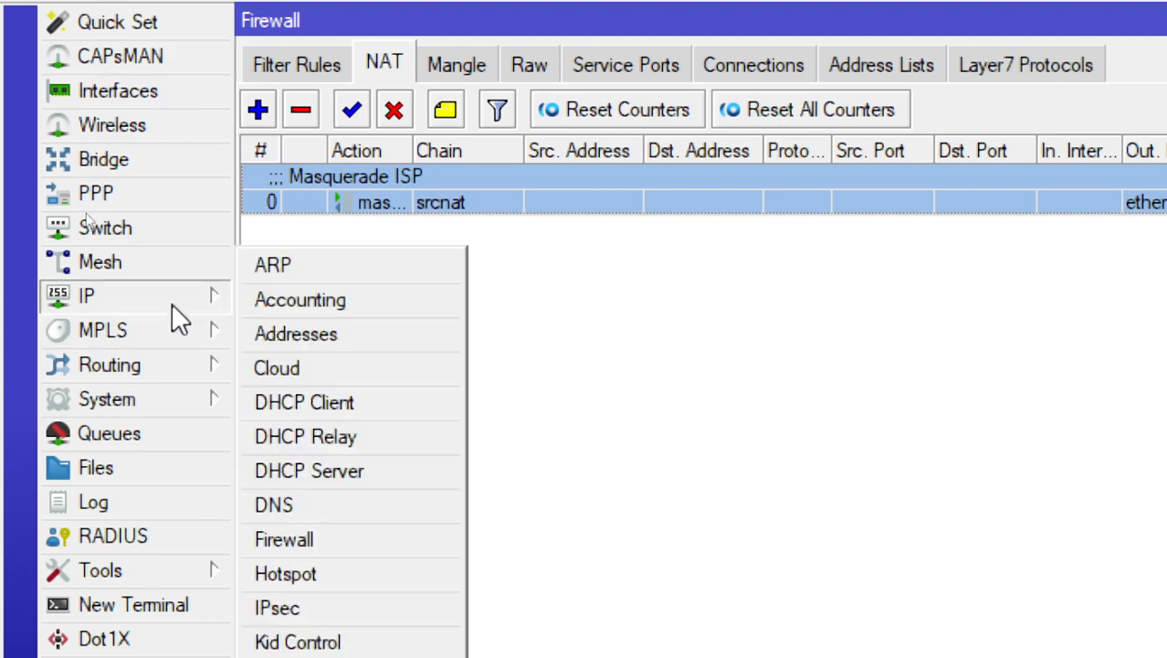
left_click(329, 470)
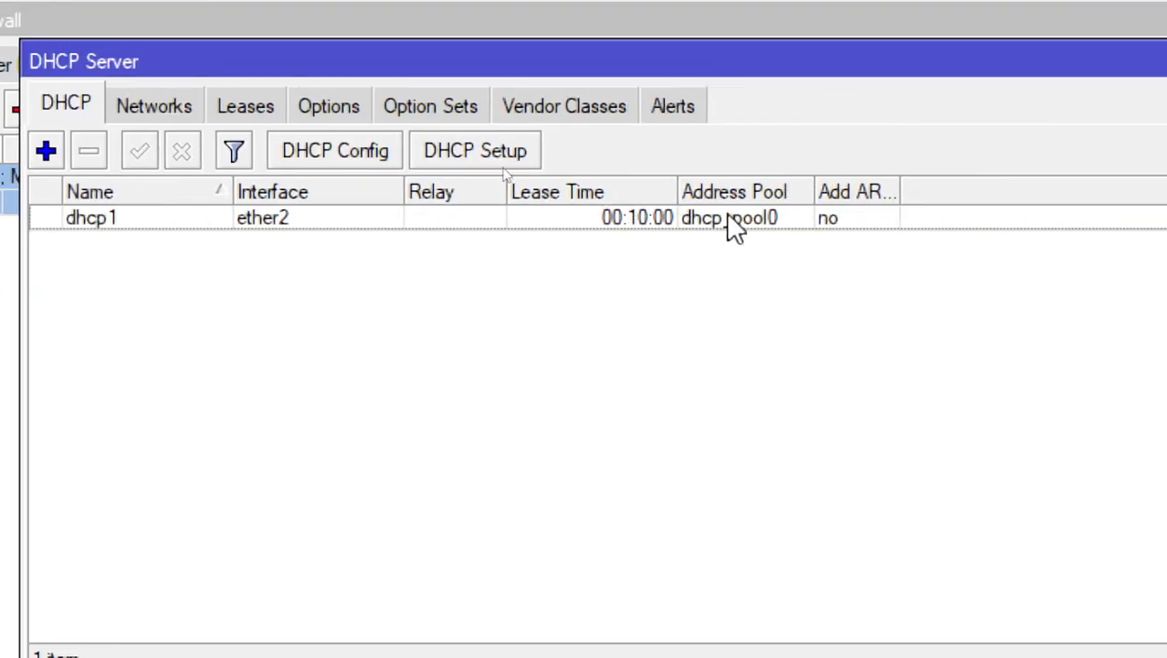
left_click(689, 218)
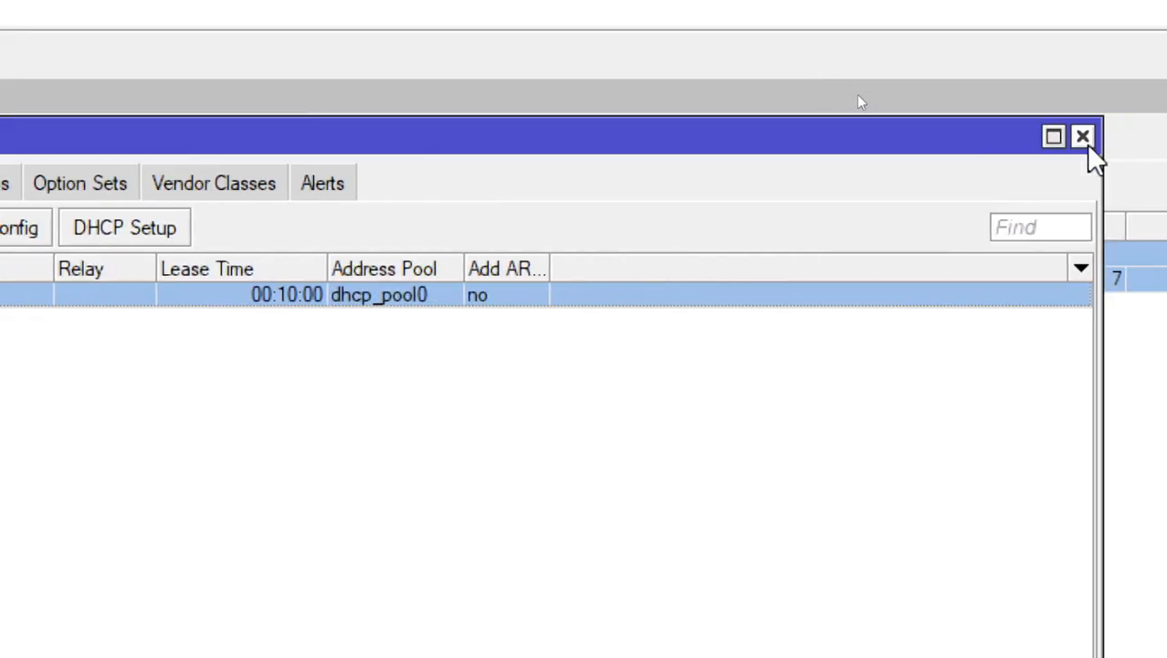
left_click(1083, 139)
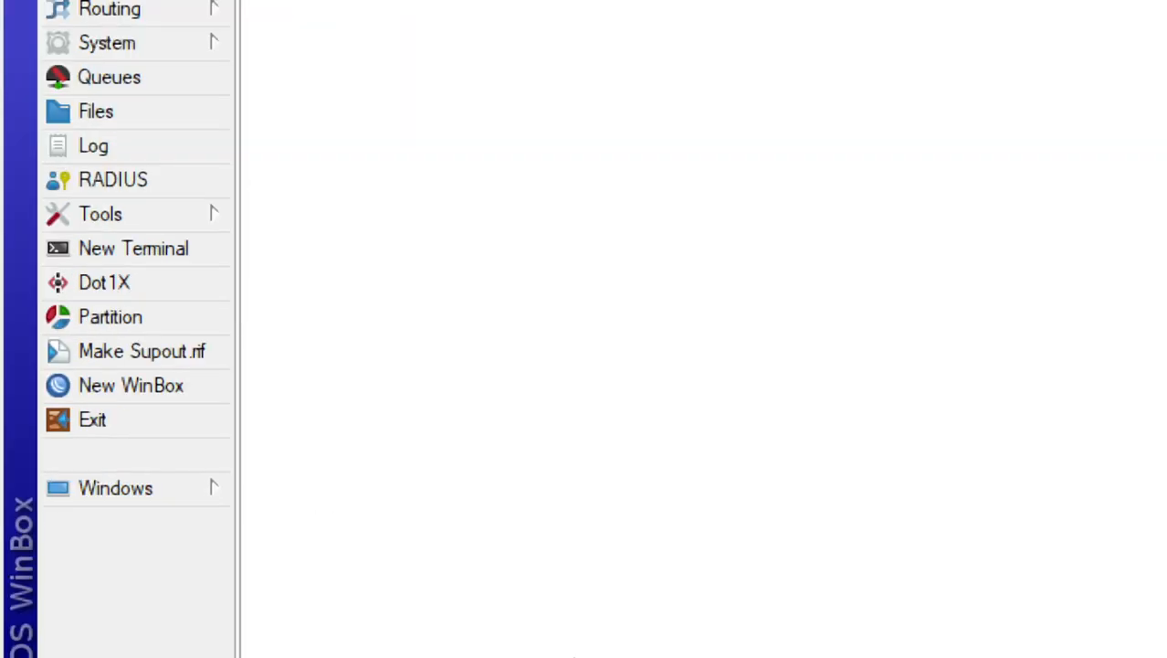
Switch to Command Prompt, renew the PC's IP configuration with ipconfig /renew, and review the Ethernet adapter's addresses
left_click(938, 641)
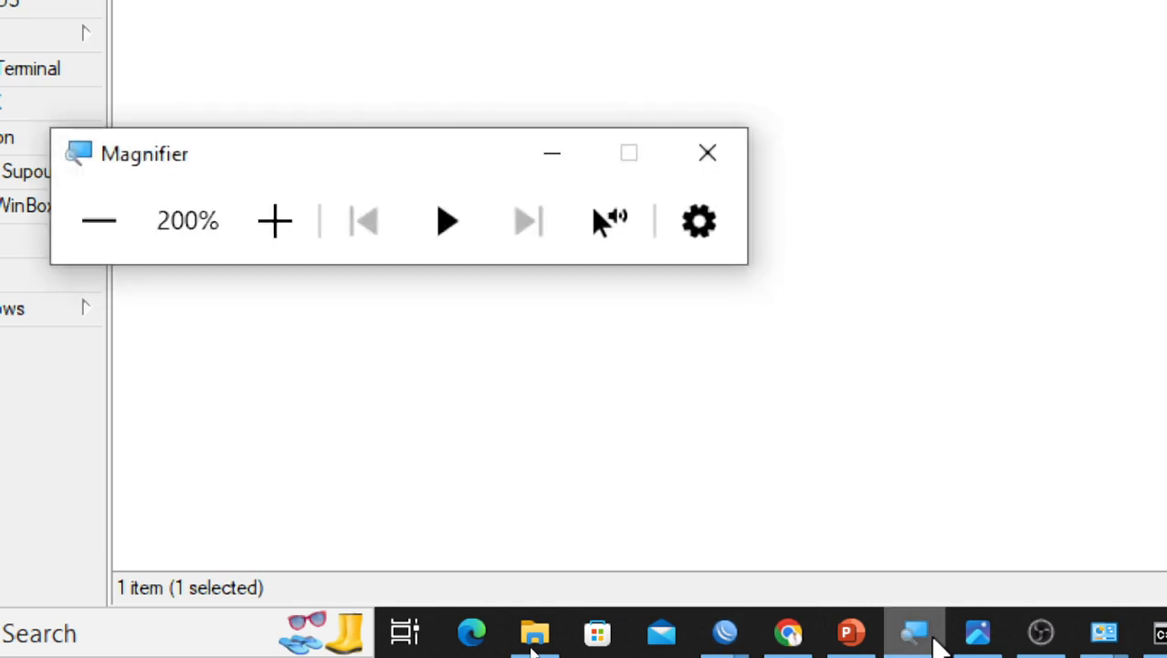
left_click(92, 264)
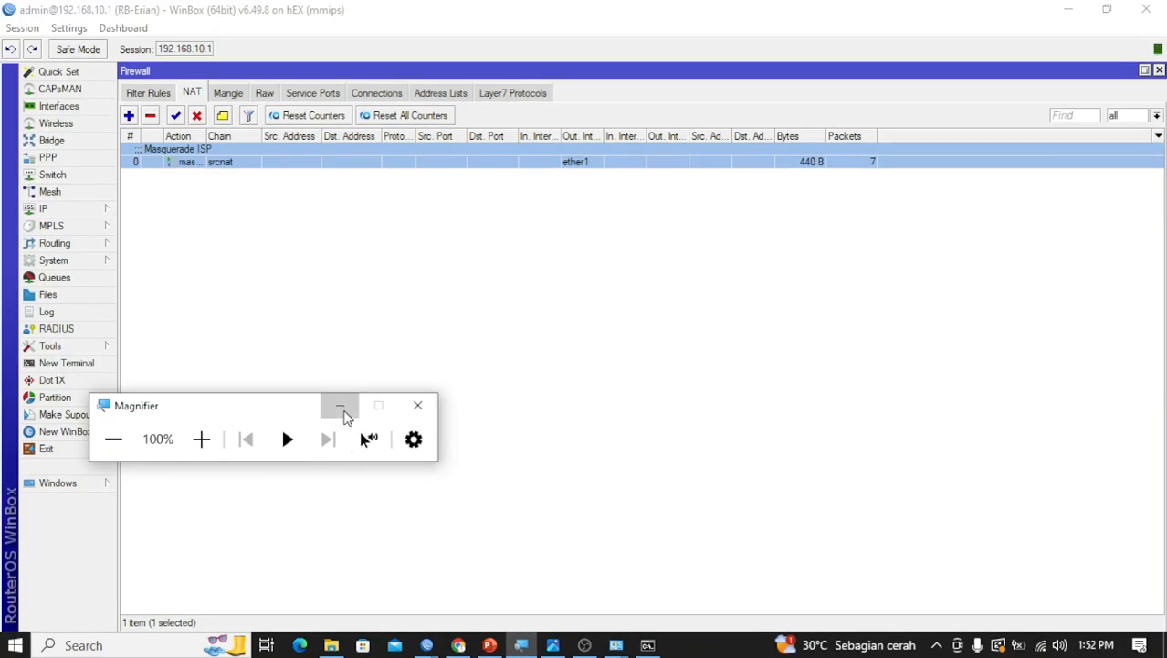
left_click(340, 404)
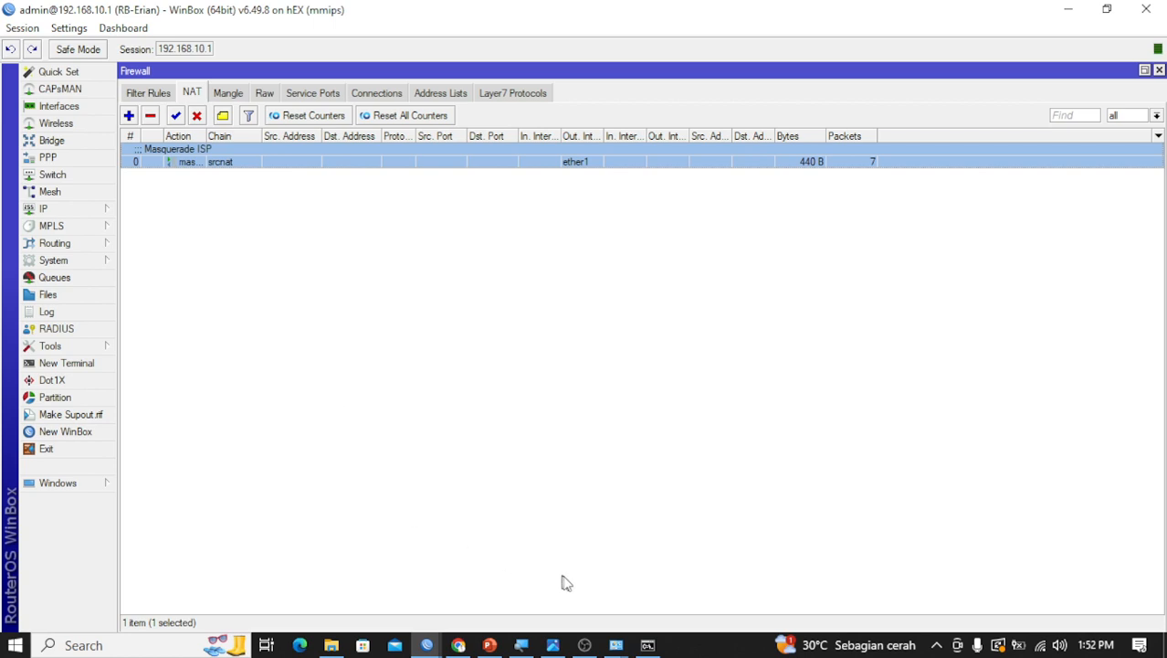
left_click(648, 645)
key("Up")
key("Up")
key("Up")
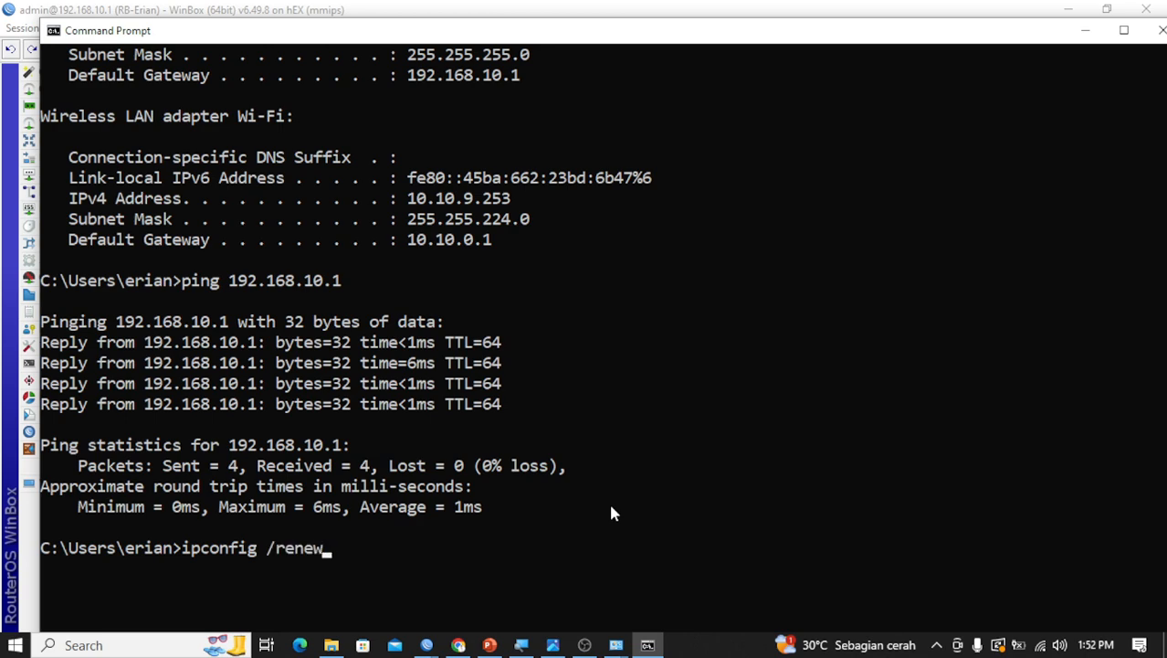
key("Return")
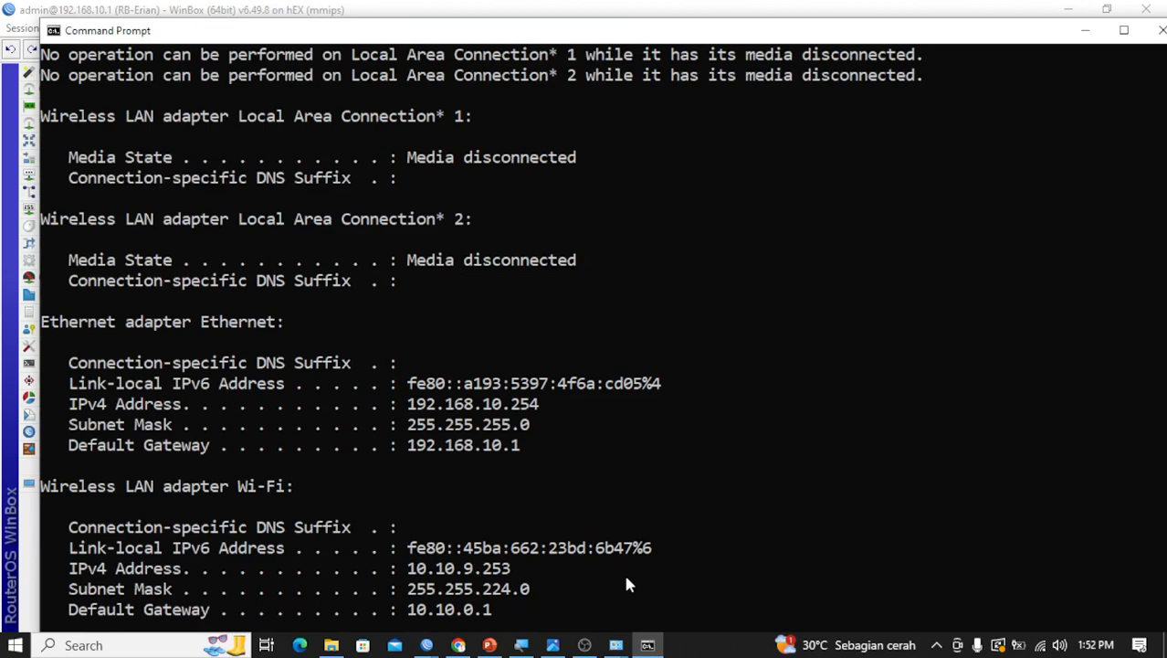
scroll(627, 585, "down", 3)
scroll(626, 584, "up", 3)
mouse_move(568, 644)
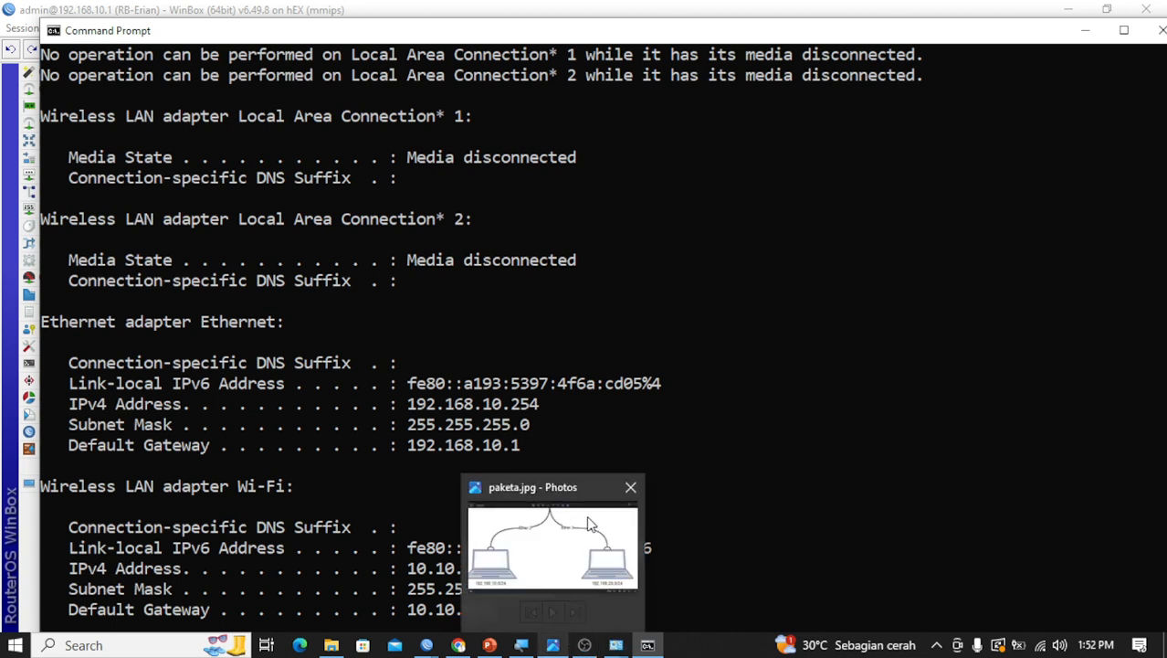
mouse_move(589, 523)
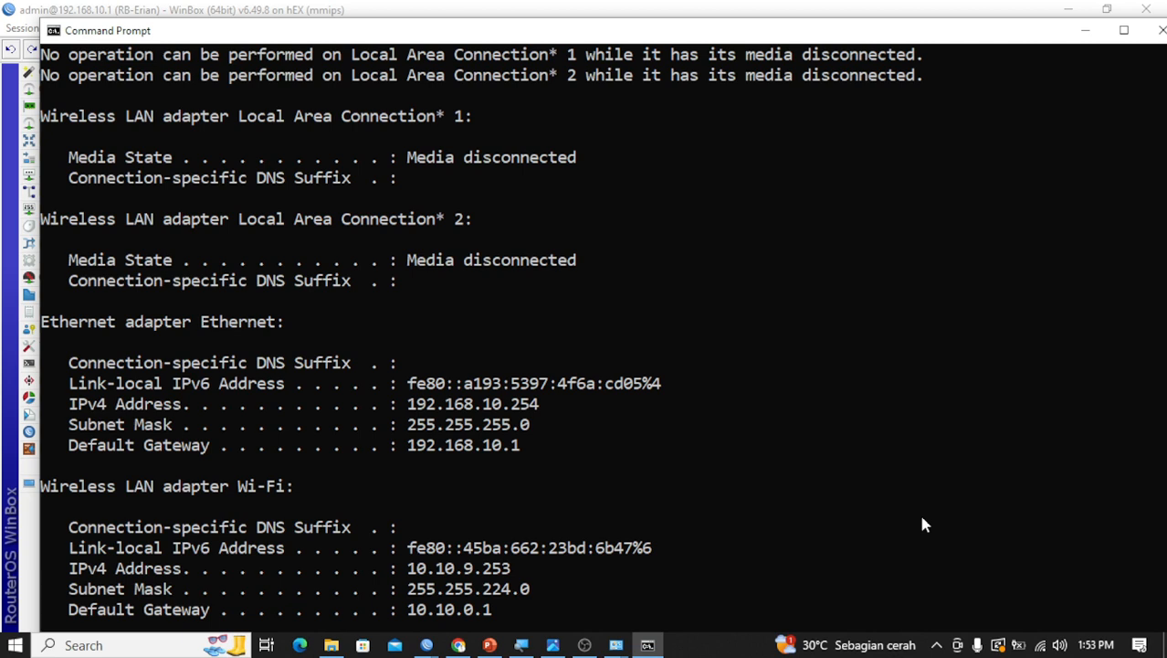
scroll(913, 510, "down", 4)
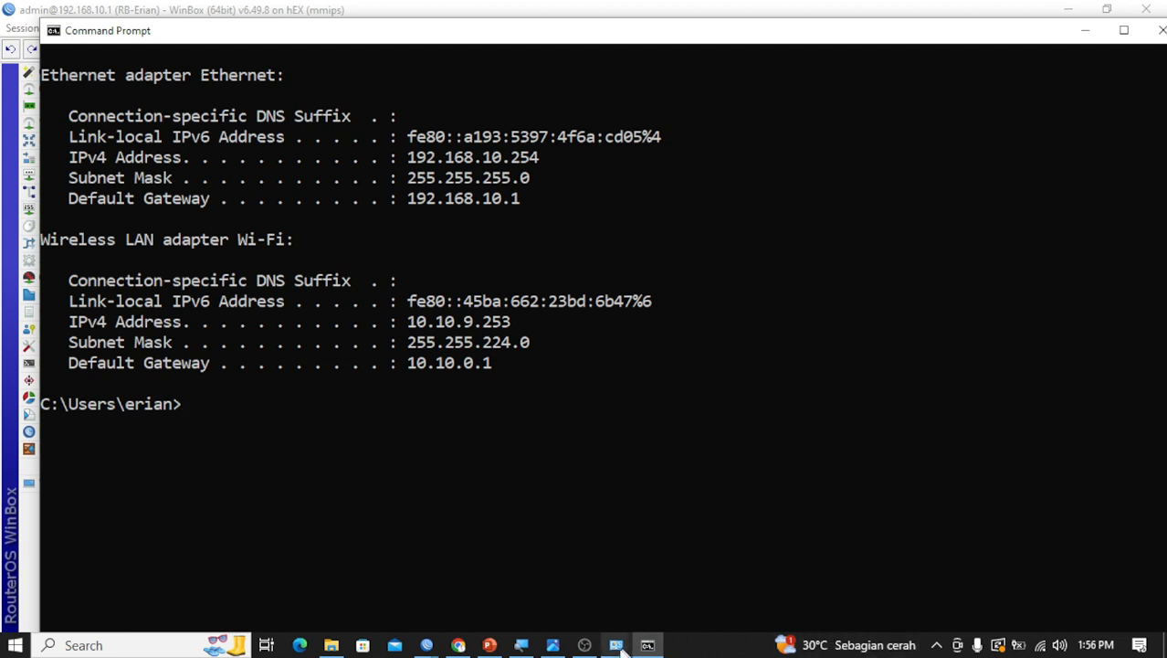
Switch to the WinBox session for 192.168.10.1 and close its Firewall and Terminal windows
mouse_move(616, 648)
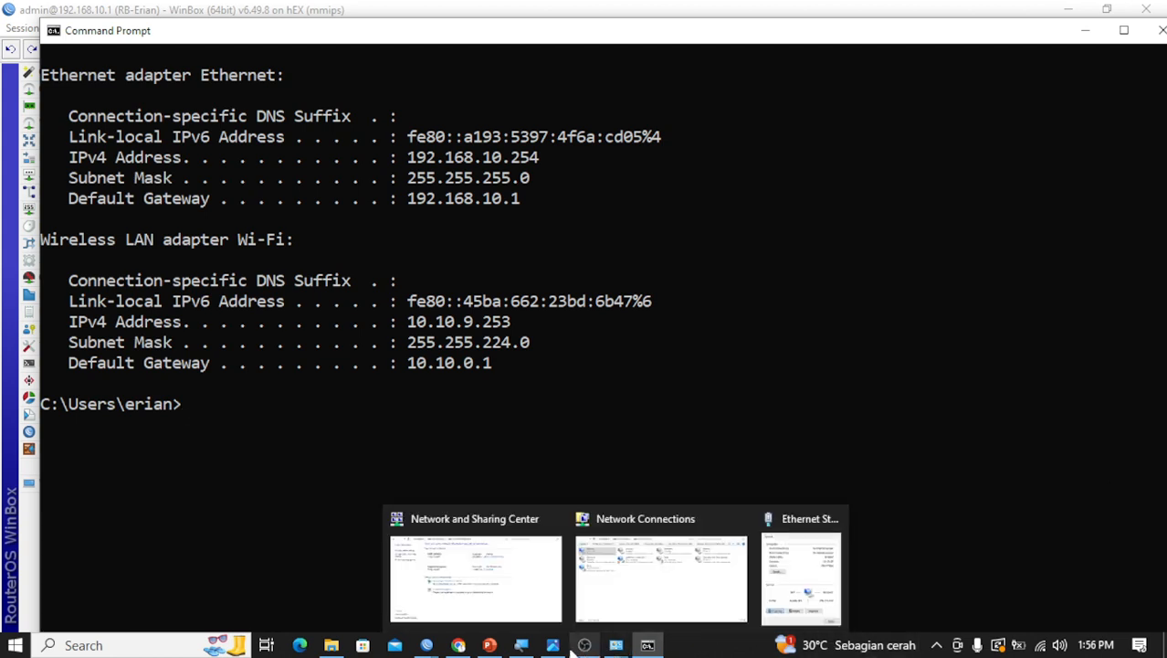
mouse_move(490, 645)
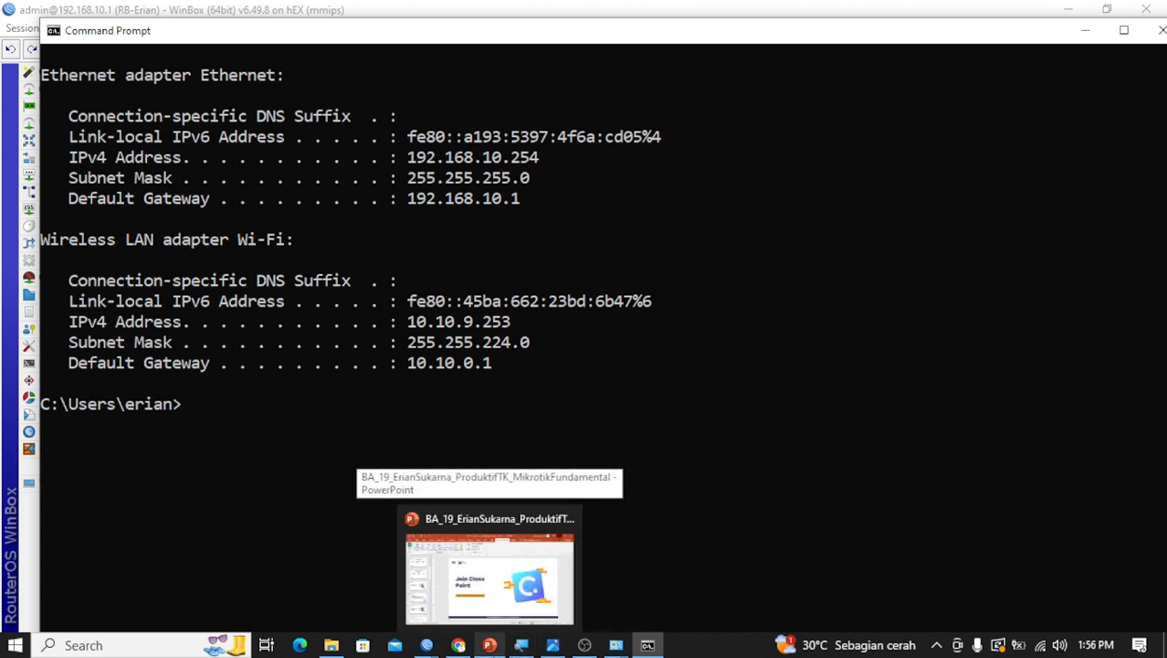
mouse_move(426, 644)
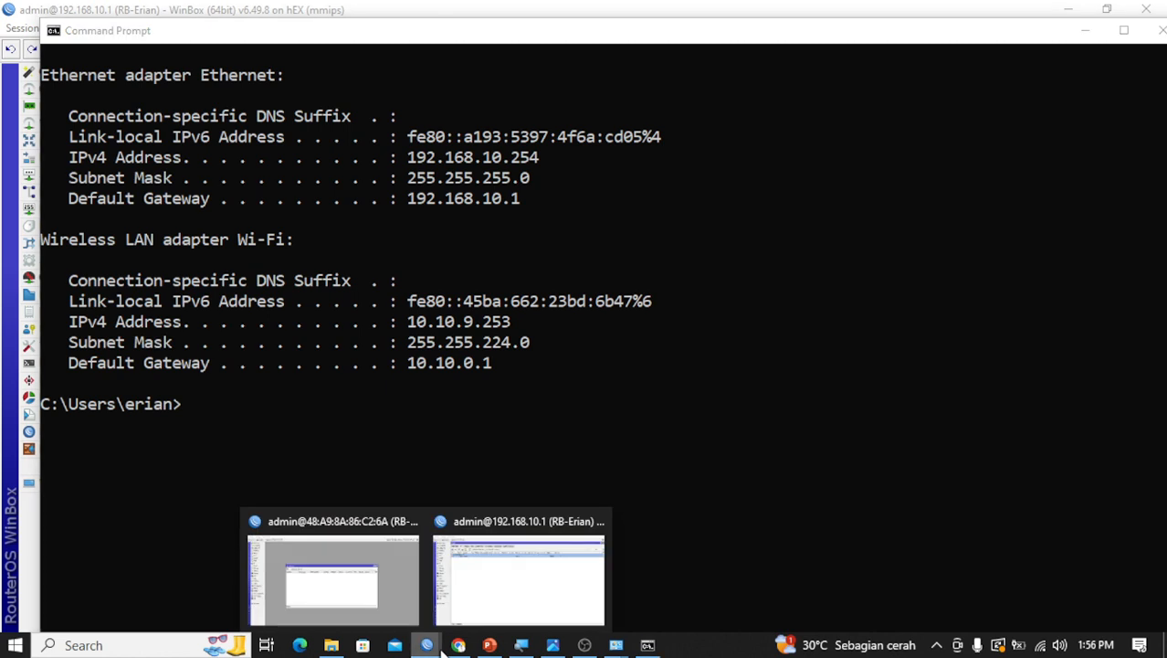
left_click(387, 611)
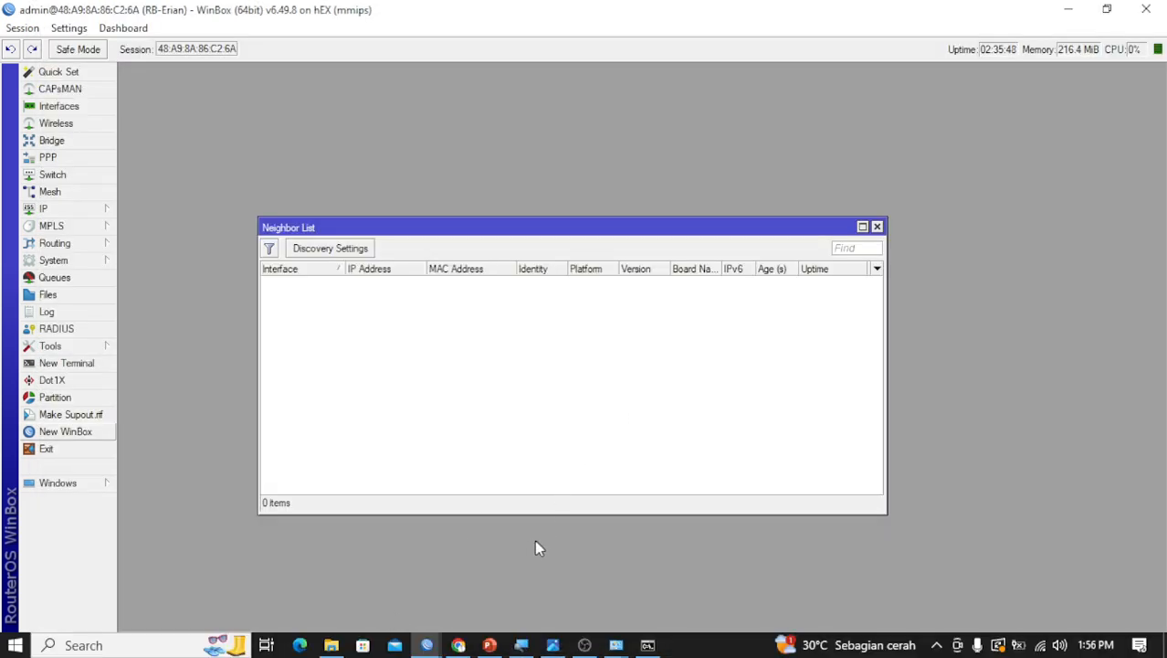
left_click(1076, 11)
mouse_move(427, 644)
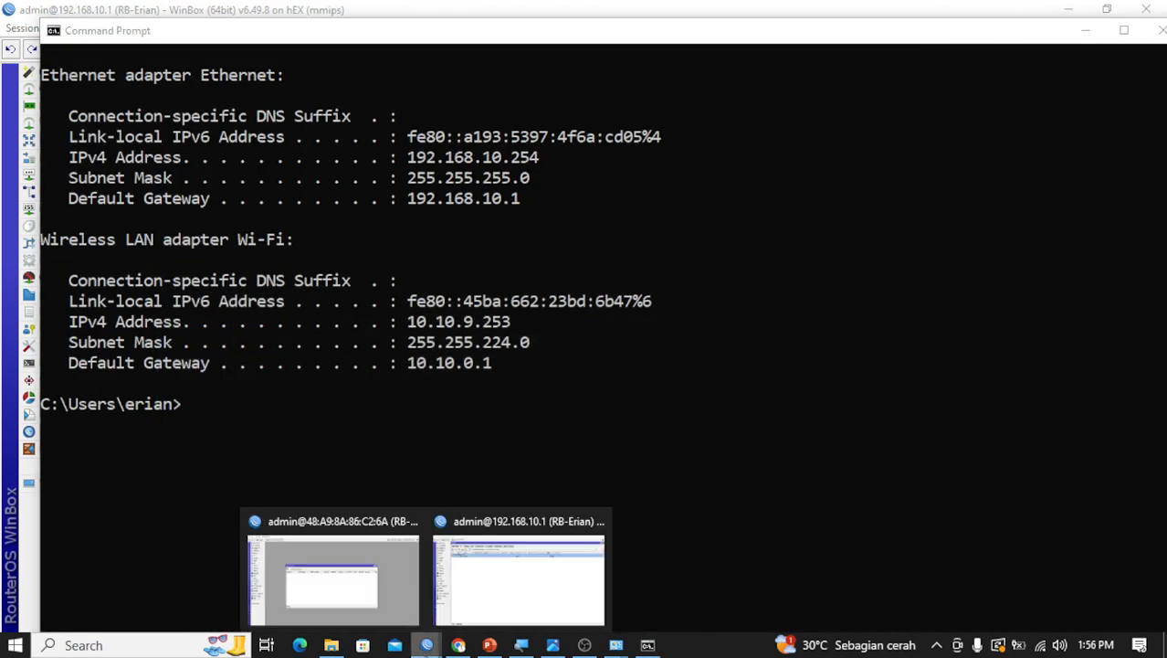
left_click(548, 603)
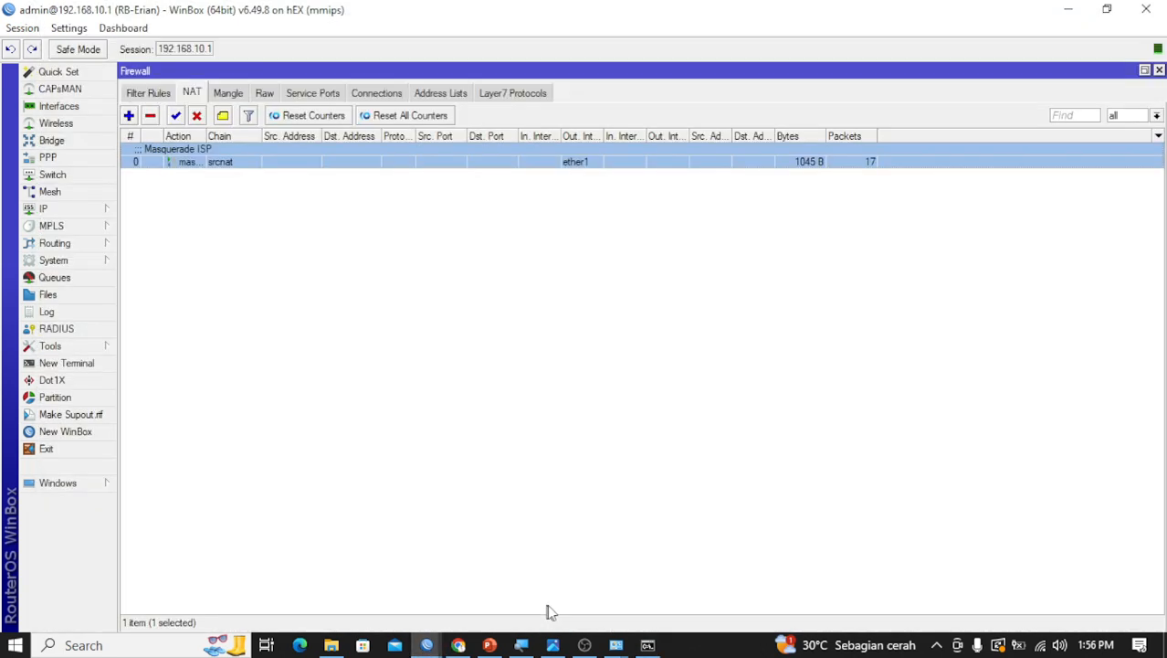
left_click(1159, 70)
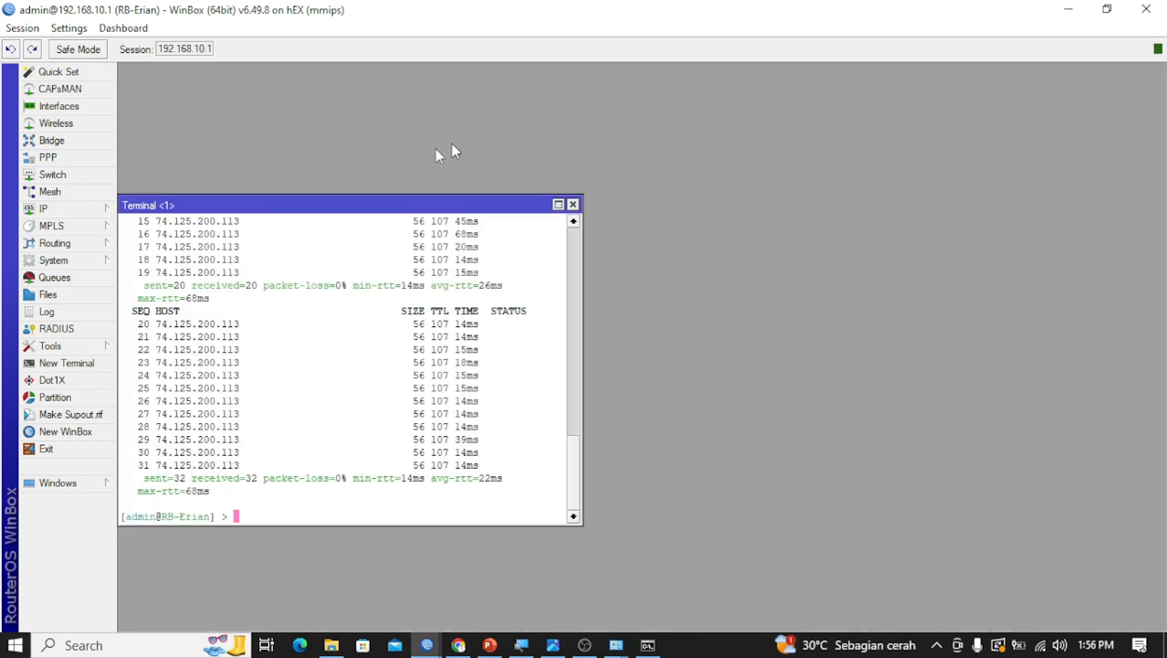
left_click(573, 204)
left_click(95, 262)
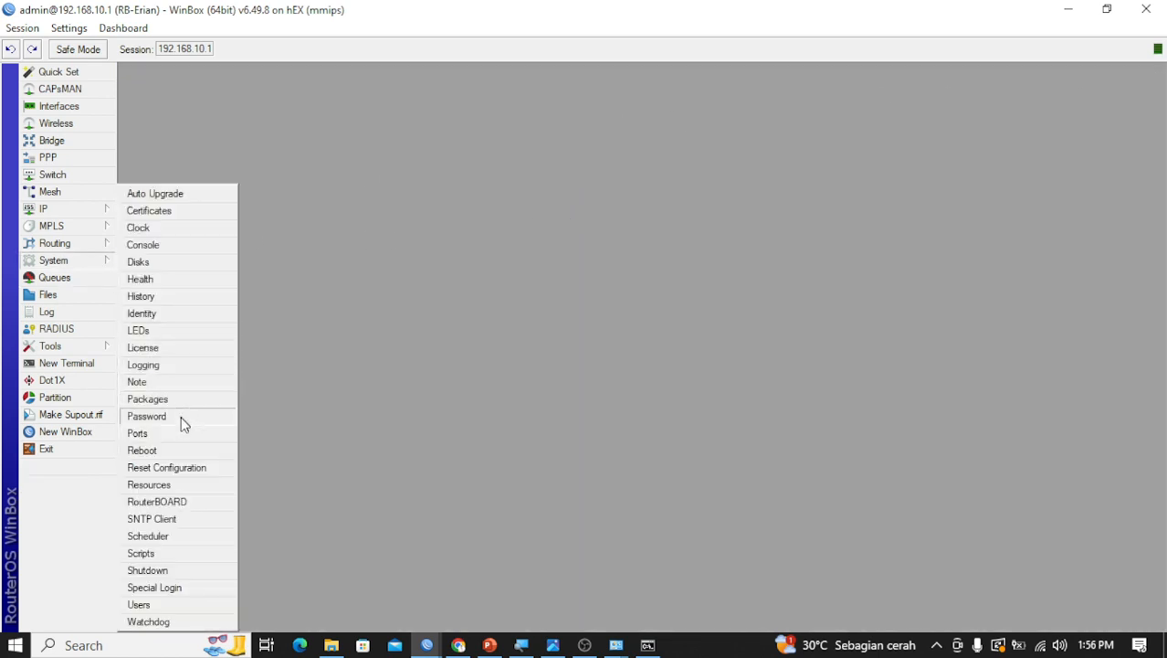
left_click(190, 469)
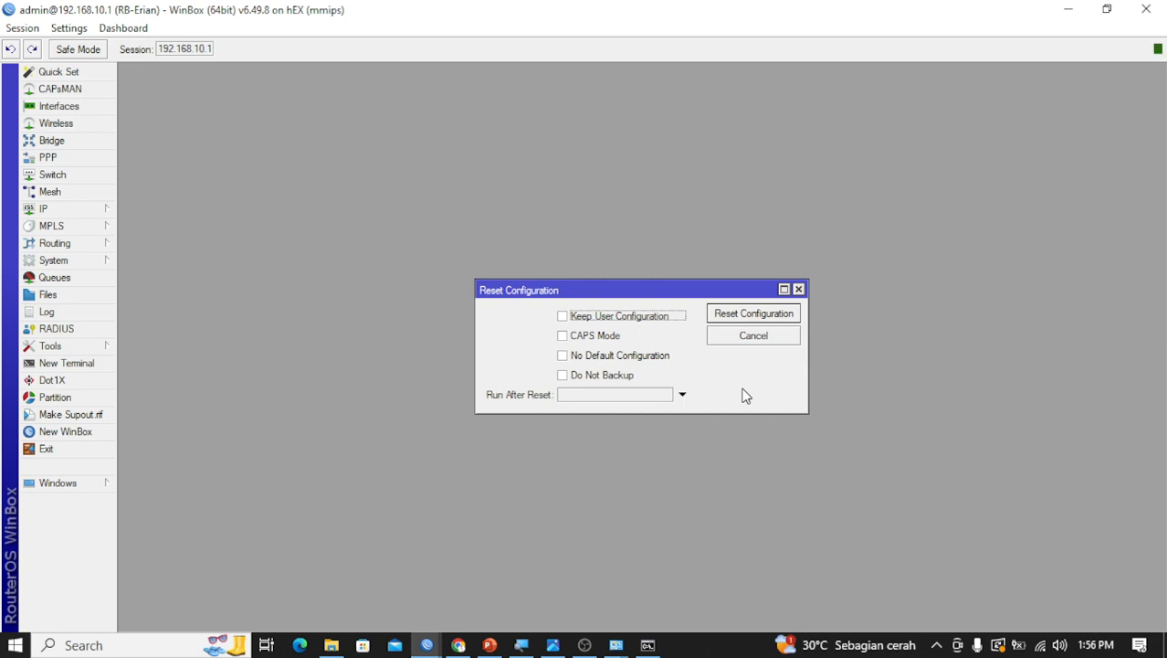
left_click(798, 289)
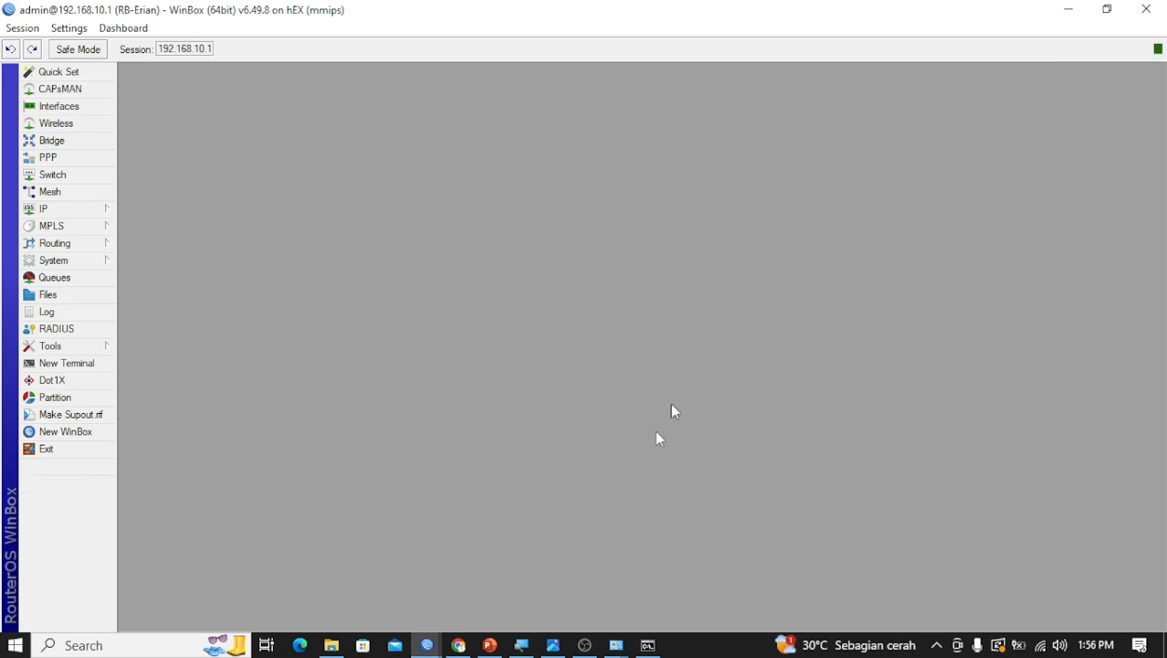
Reset the router's configuration with only the No Default Configuration option enabled, and confirm the reset
left_click(87, 264)
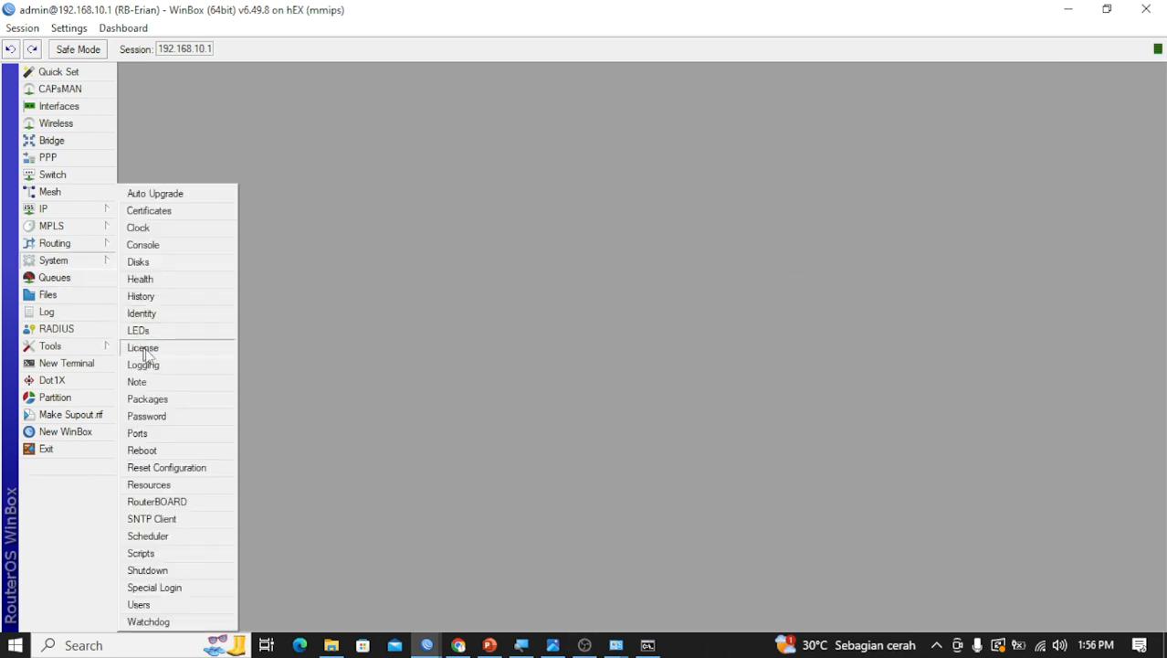
left_click(200, 472)
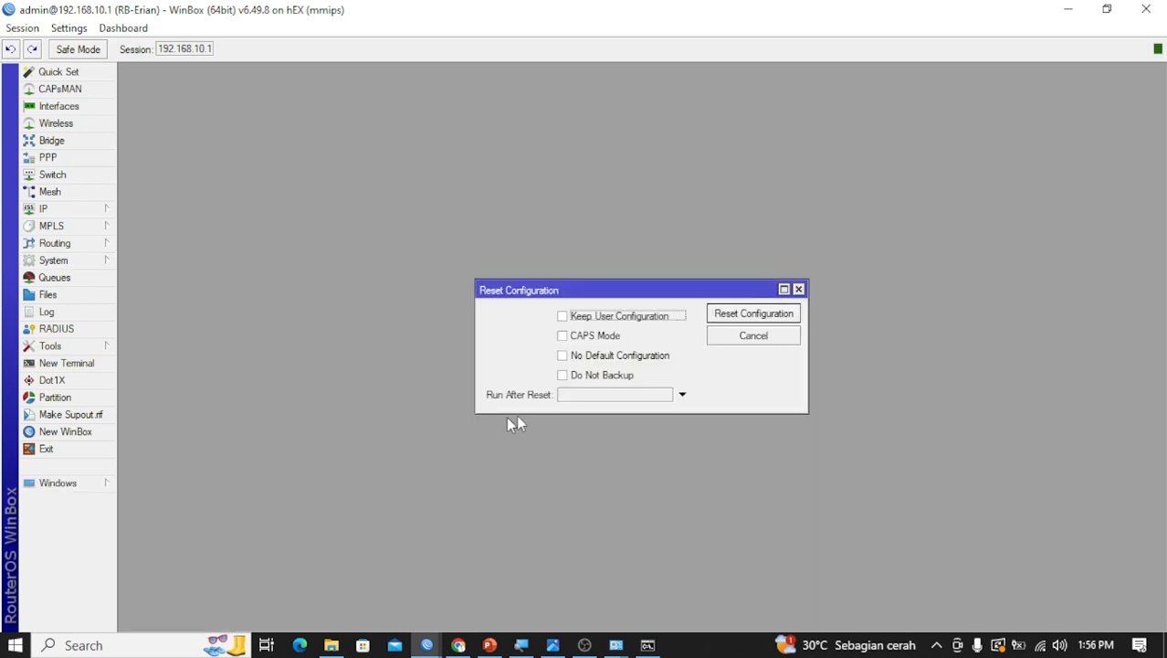
left_click(589, 362)
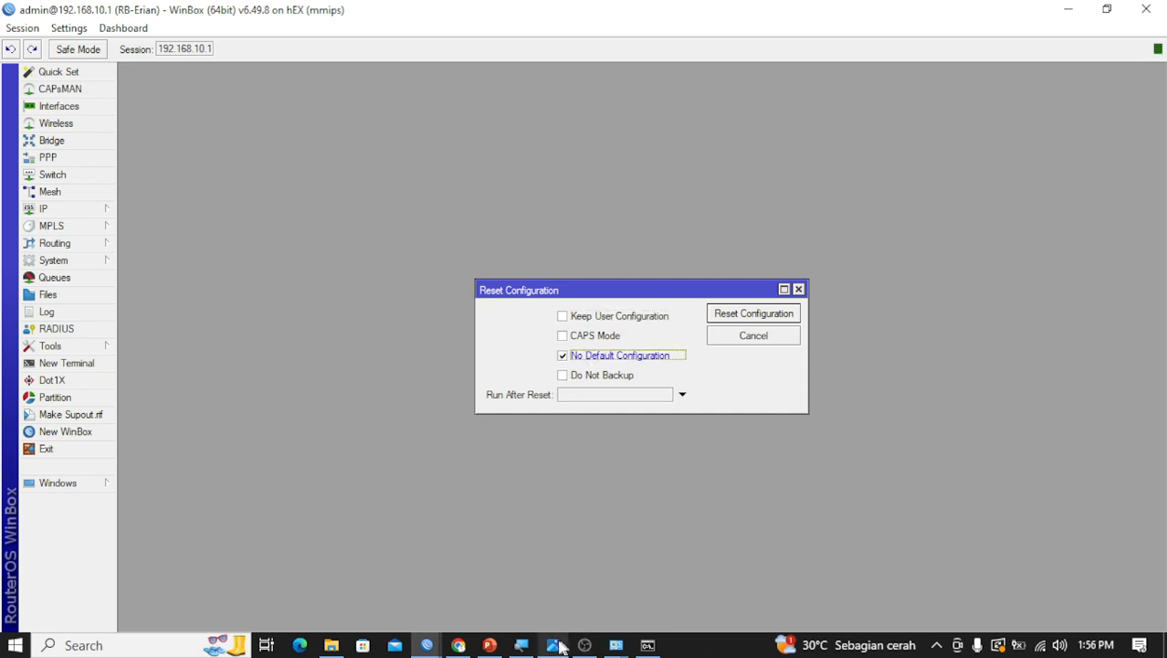
left_click(521, 644)
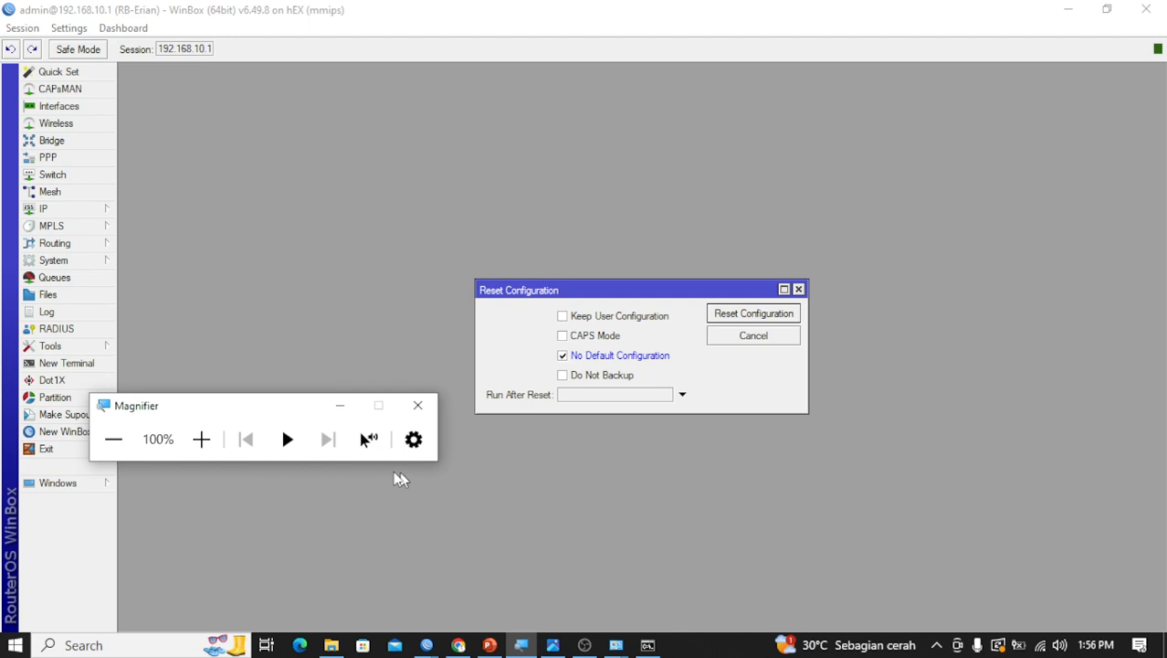
left_click(200, 440)
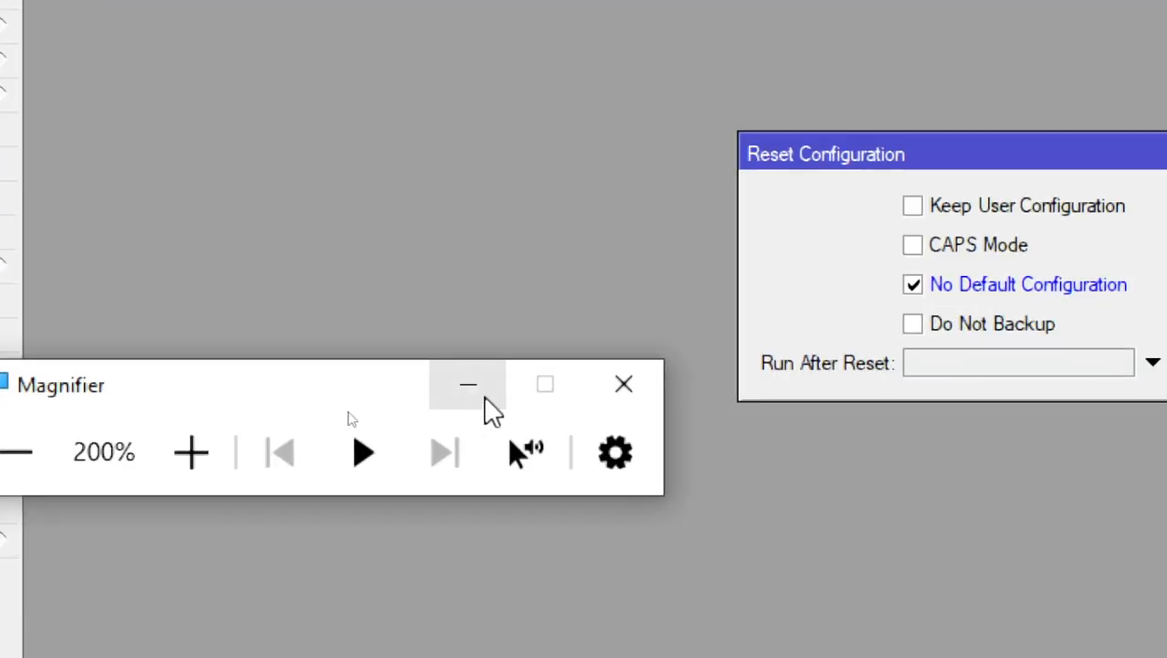
left_click(482, 399)
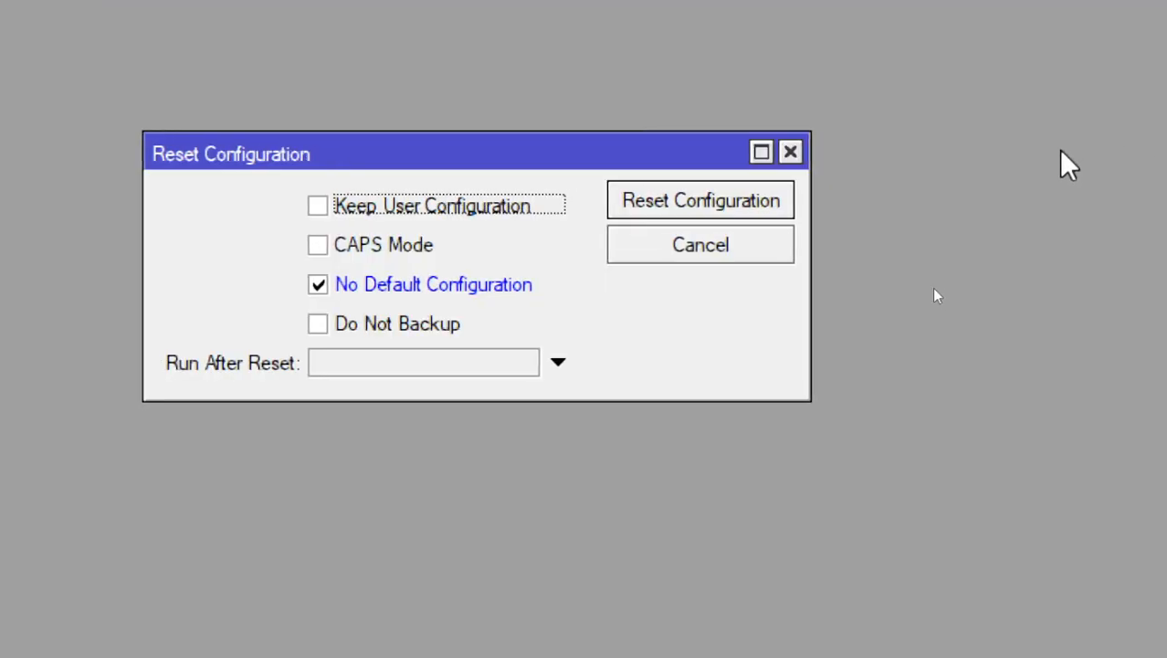
left_click(710, 208)
left_click(505, 254)
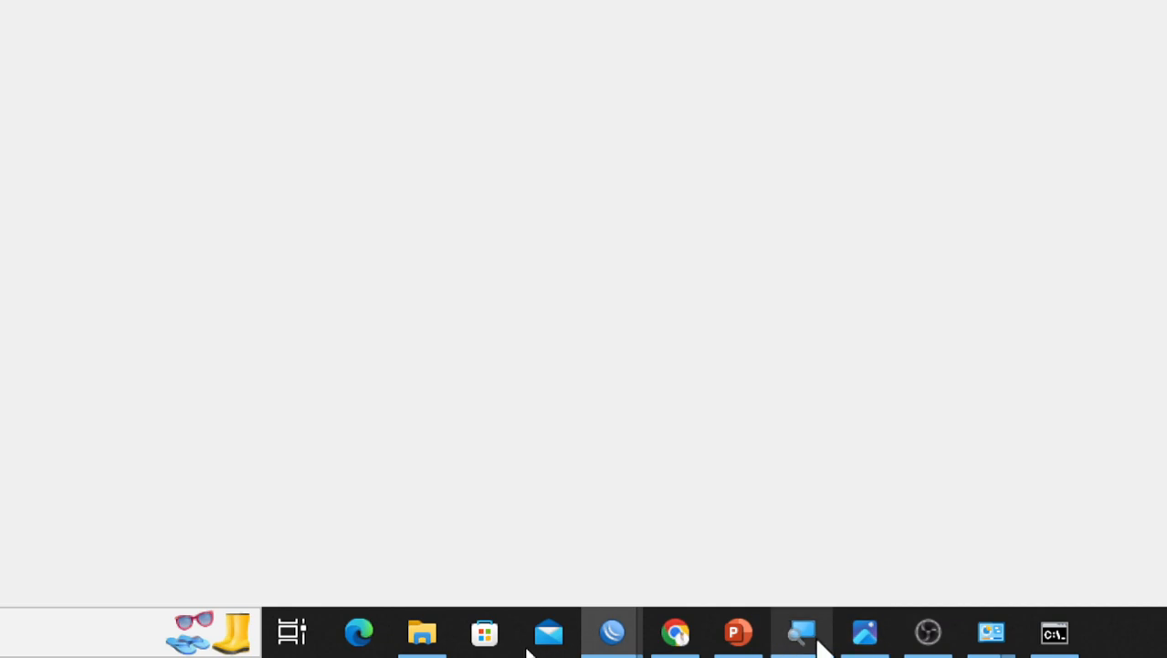
left_click(813, 640)
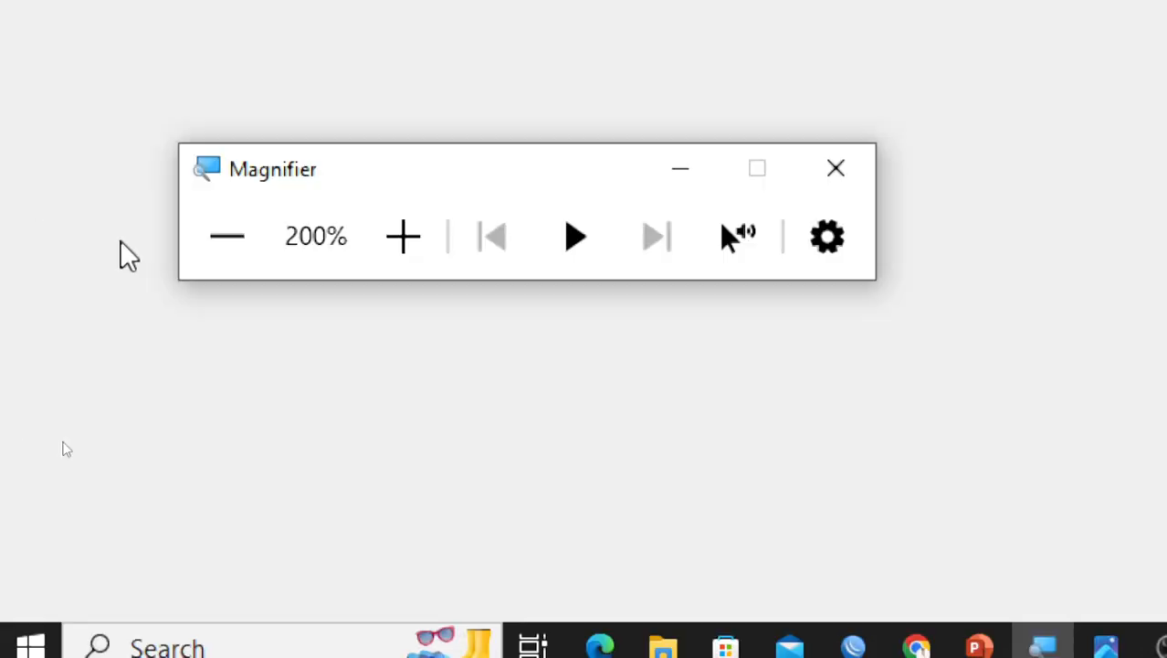
left_click(233, 253)
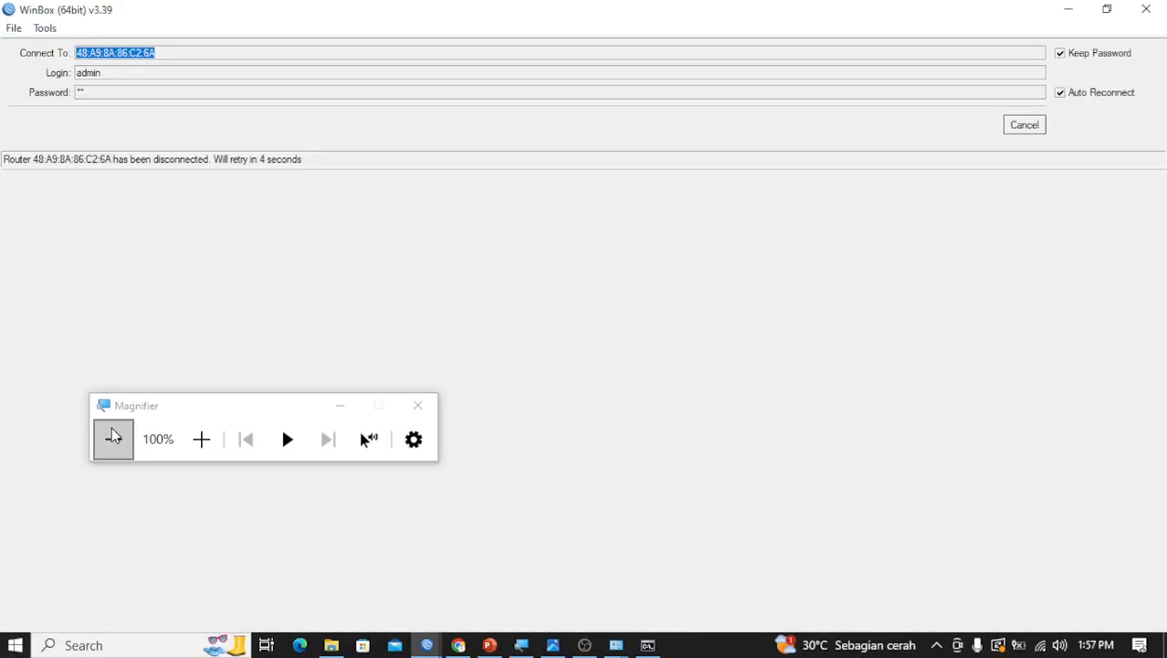